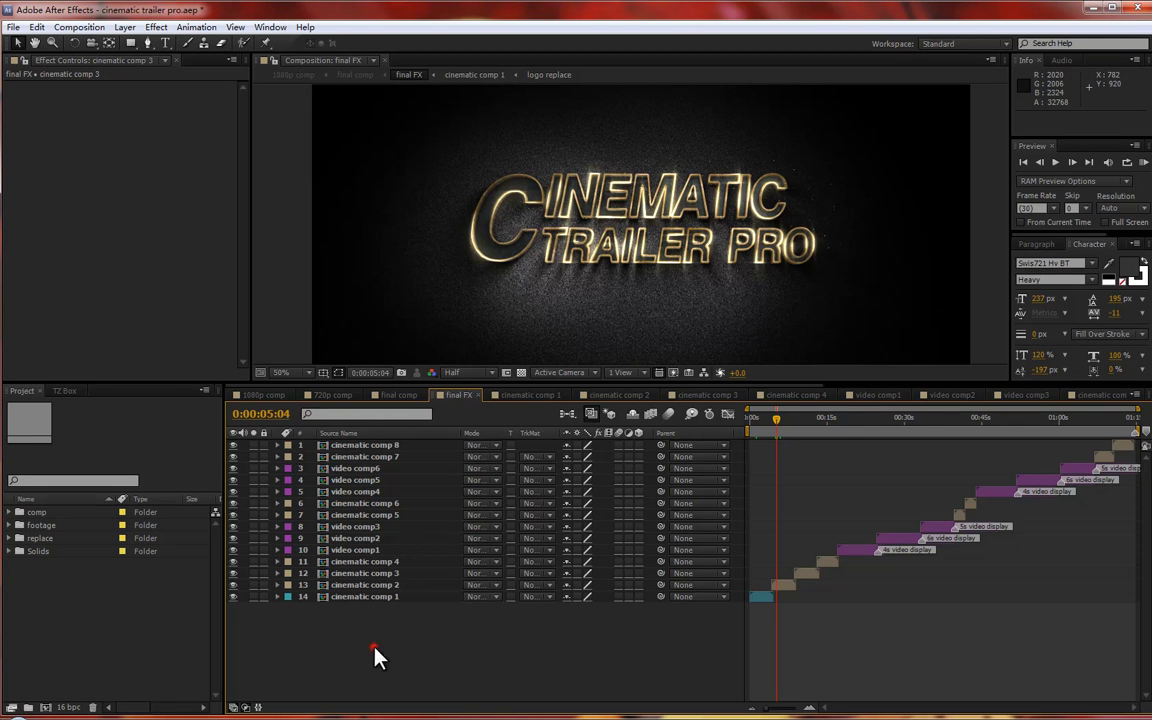
pyautogui.moveTo(378, 643); pyautogui.dragTo(354, 448)
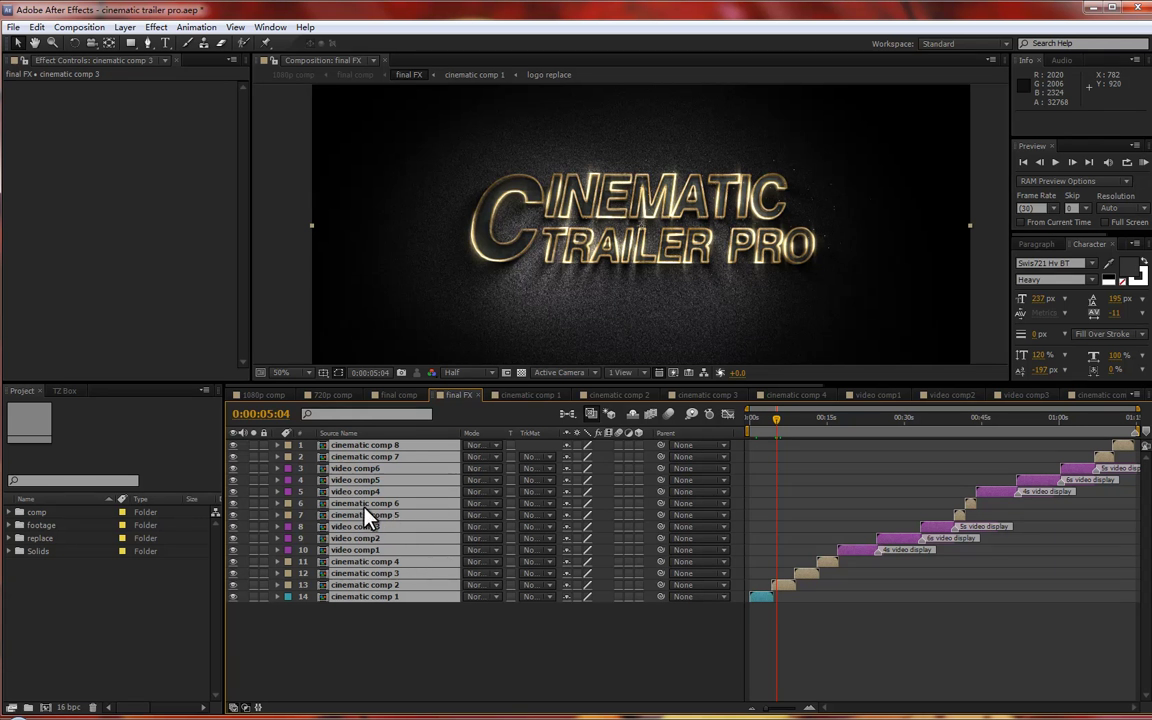
pyautogui.click(401, 641)
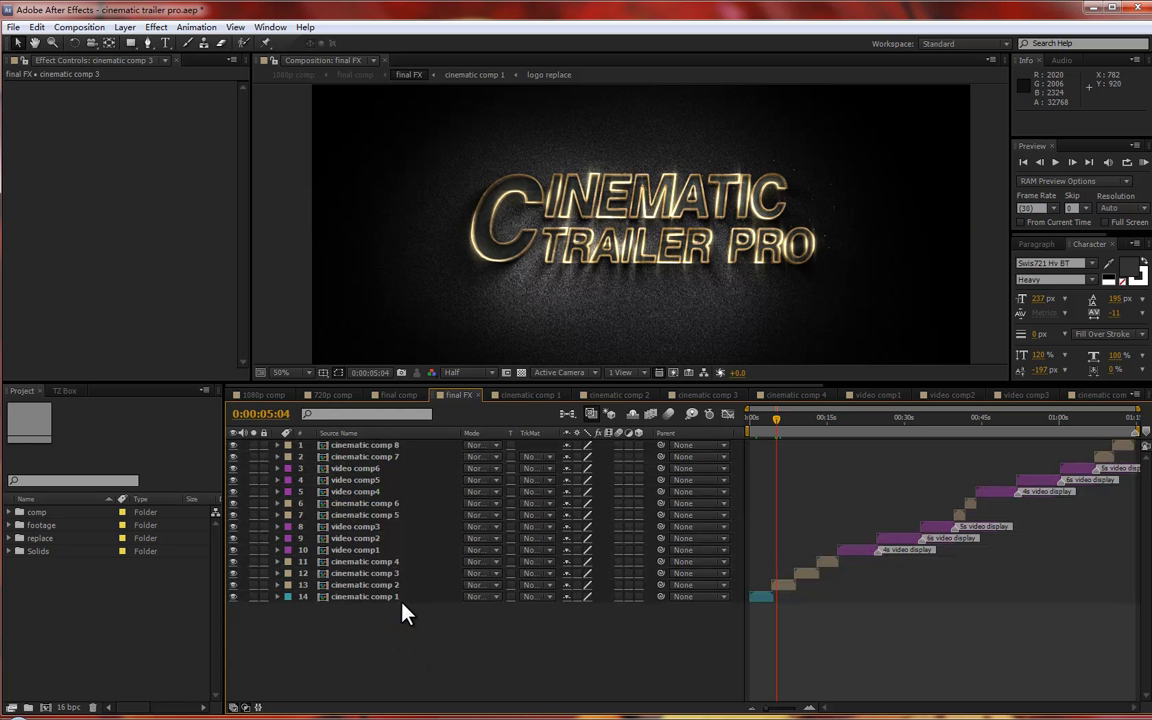
pyautogui.click(400, 597)
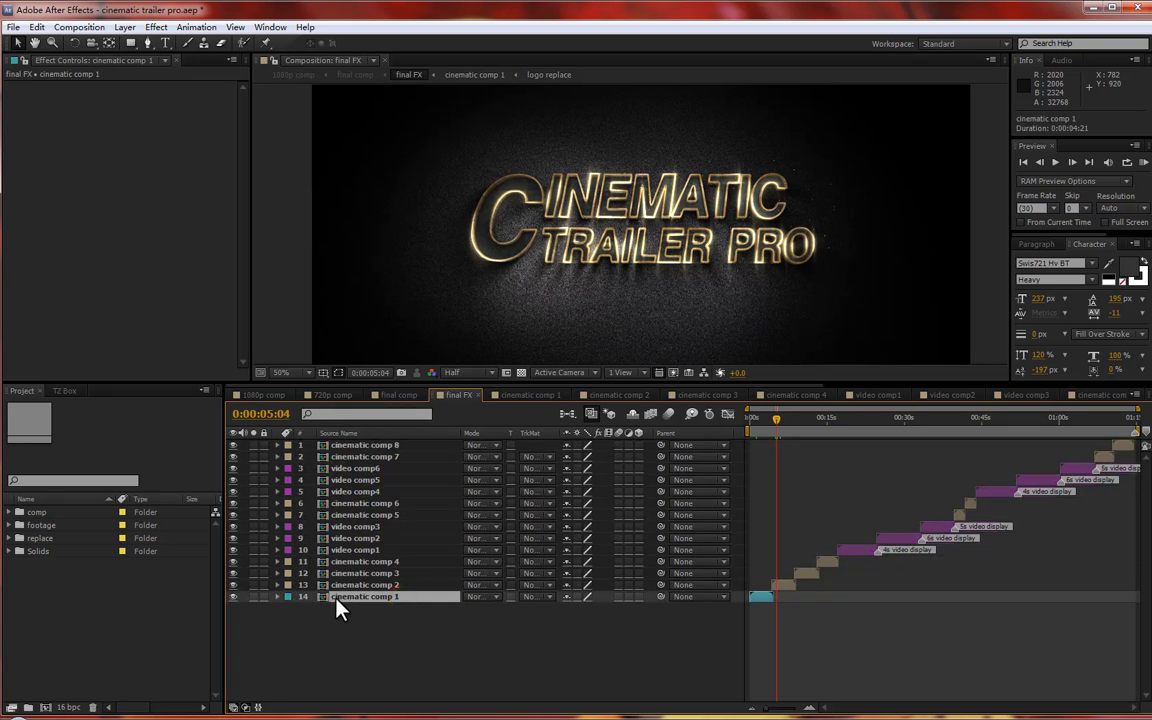
pyautogui.click(387, 585)
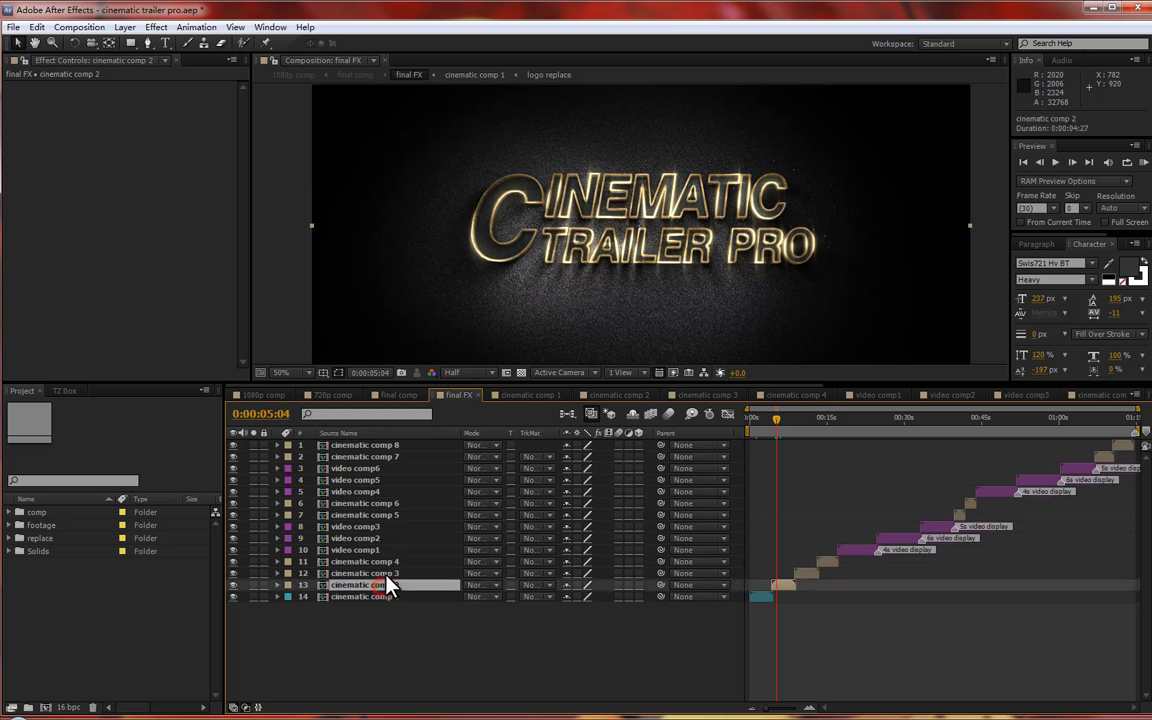
pyautogui.hotkey('ctrl', 'Up')
pyautogui.hotkey('ctrl', 'Up')
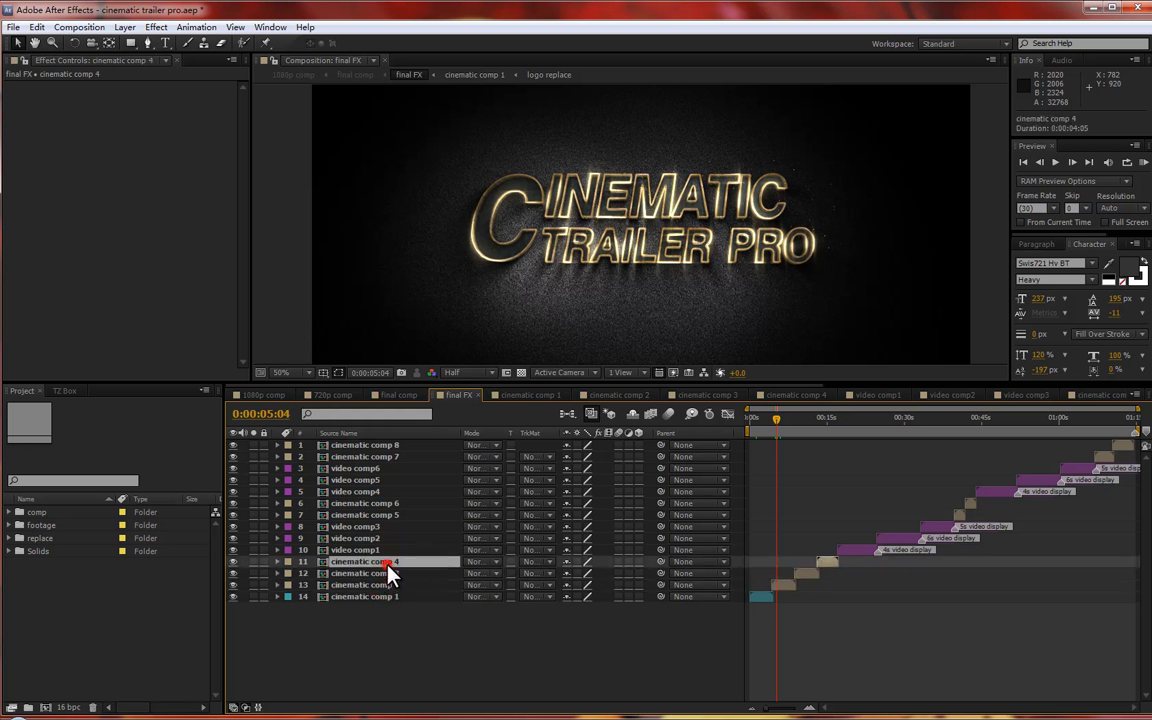
pyautogui.click(376, 514)
pyautogui.click(373, 457)
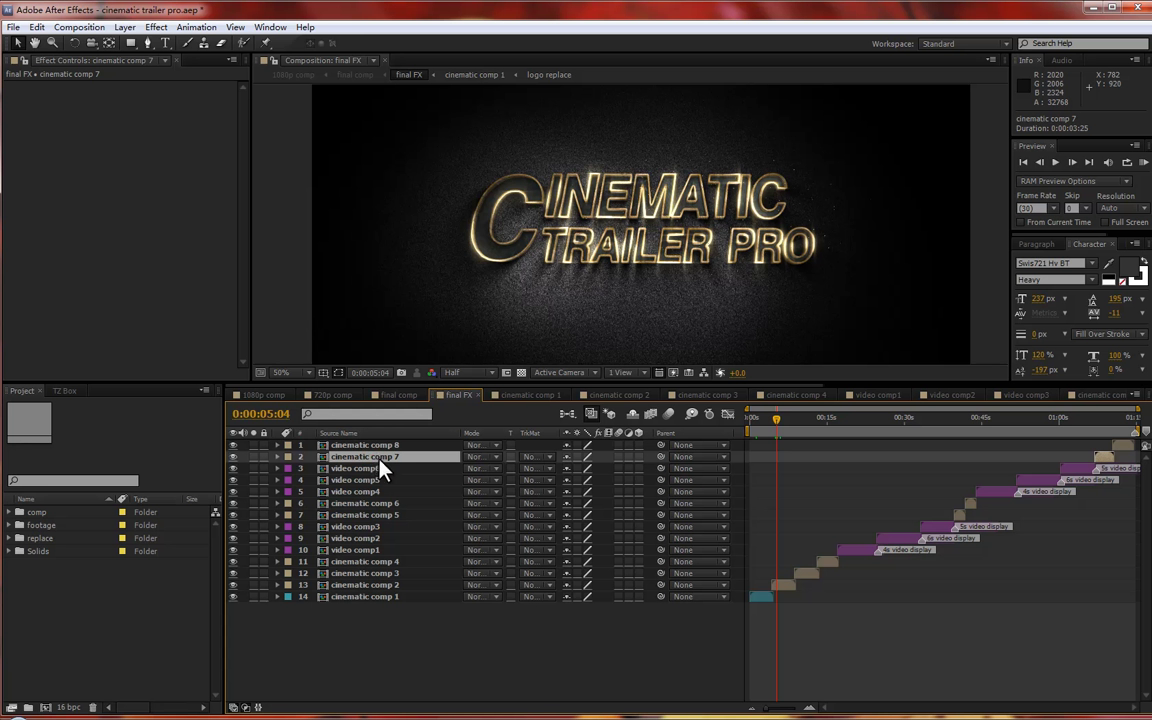
pyautogui.click(360, 635)
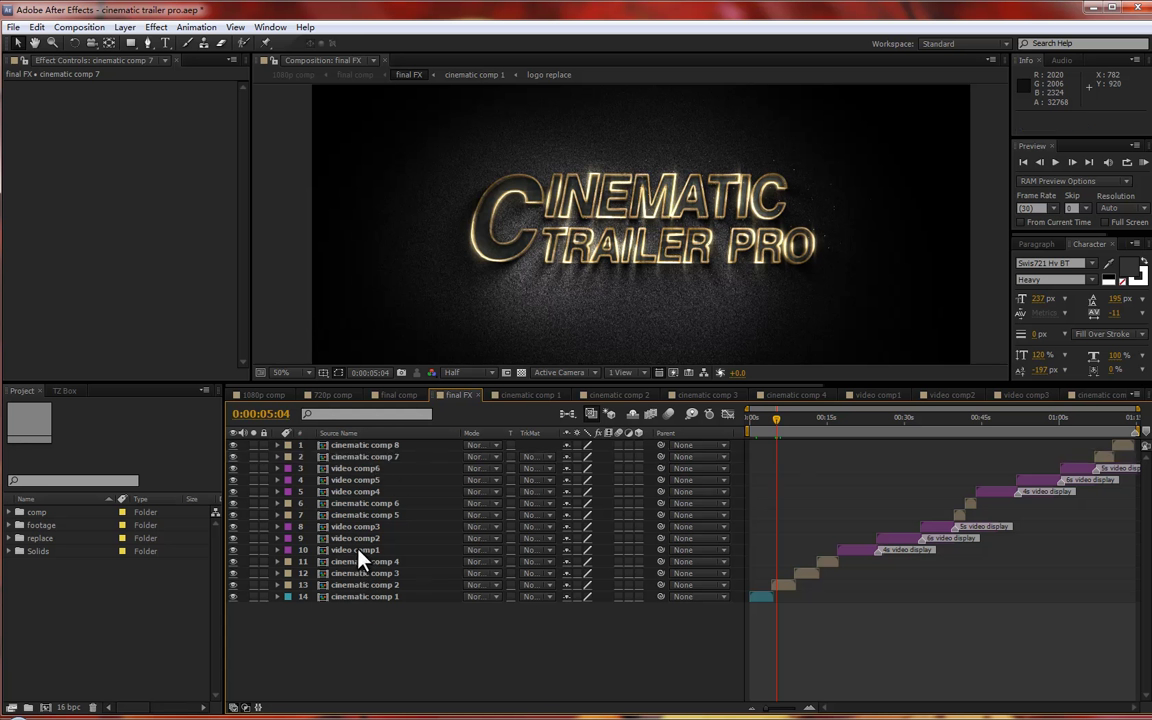
pyautogui.click(359, 550)
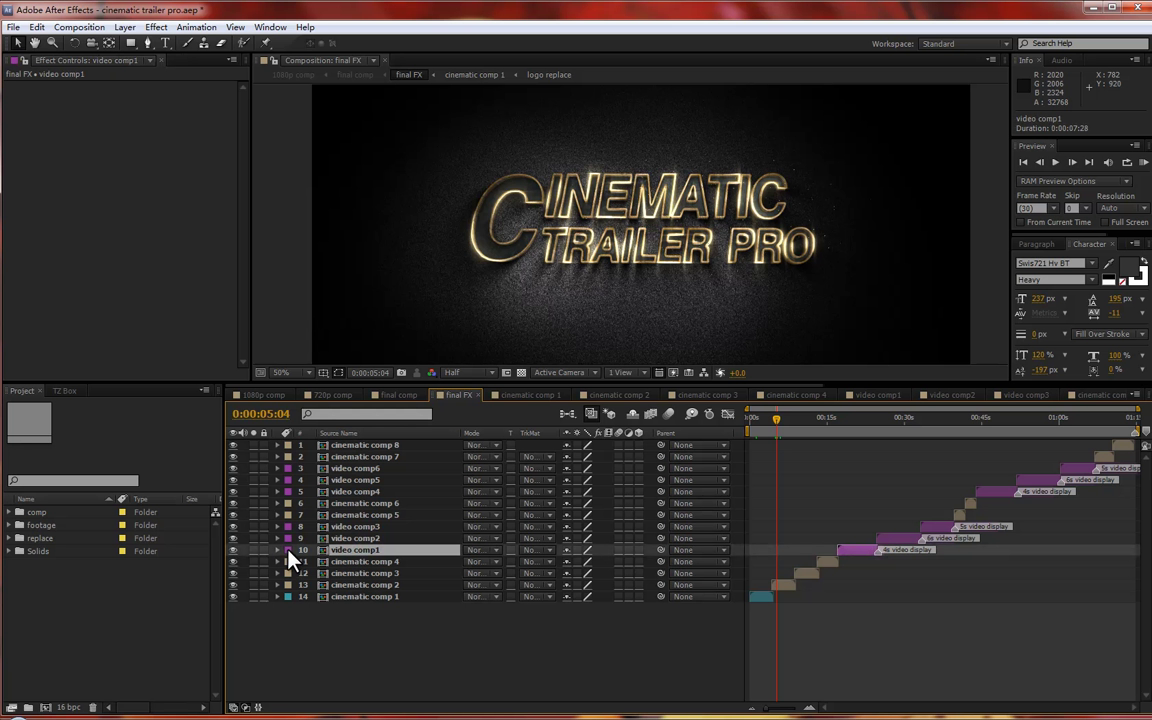
pyautogui.click(383, 528)
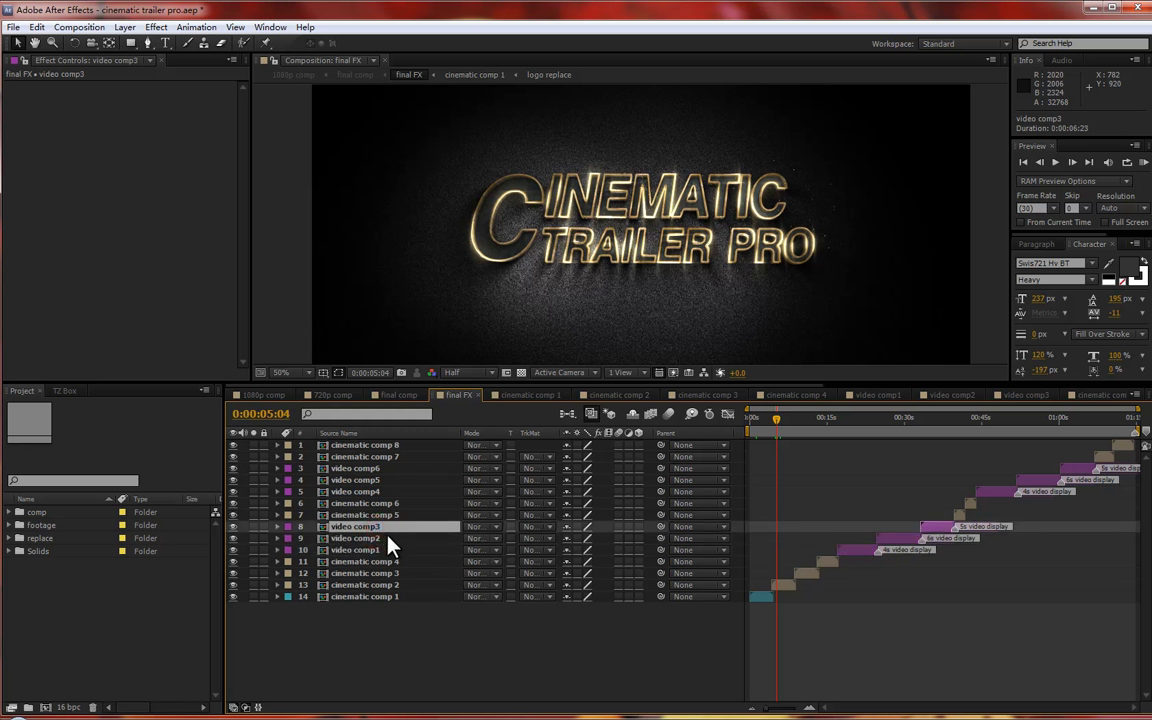
# - Deselect all layers and focus the Project panel's item list
pyautogui.click(372, 657)
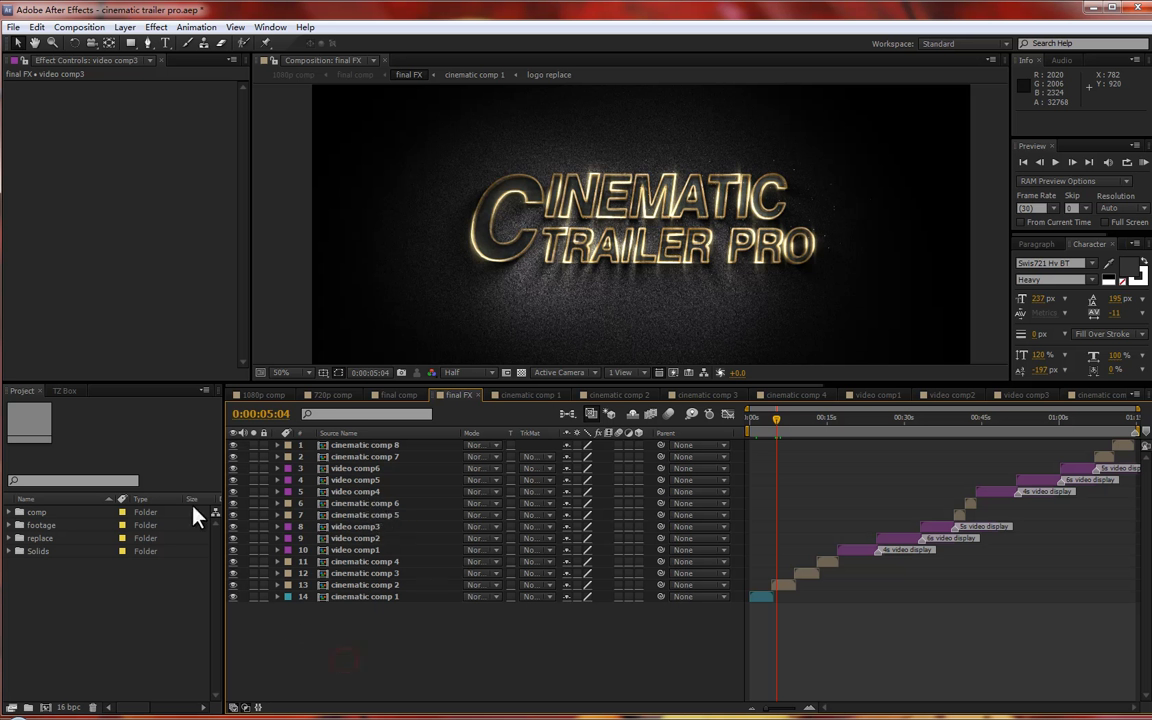
pyautogui.click(169, 468)
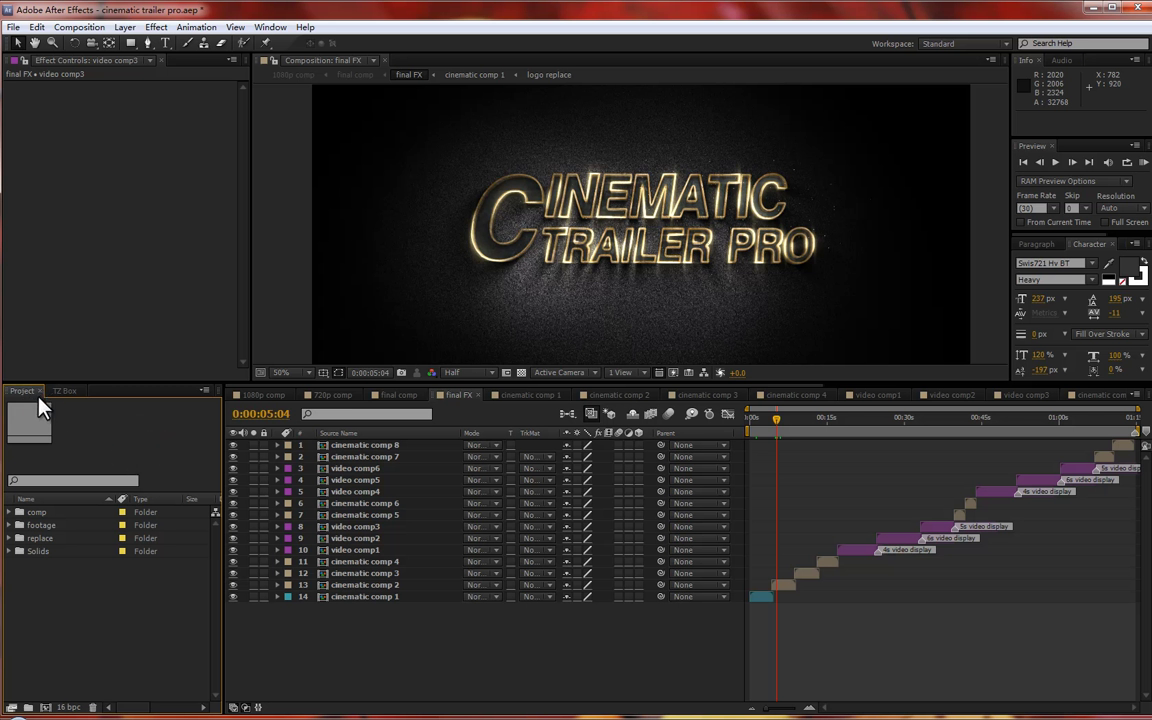
pyautogui.click(268, 28)
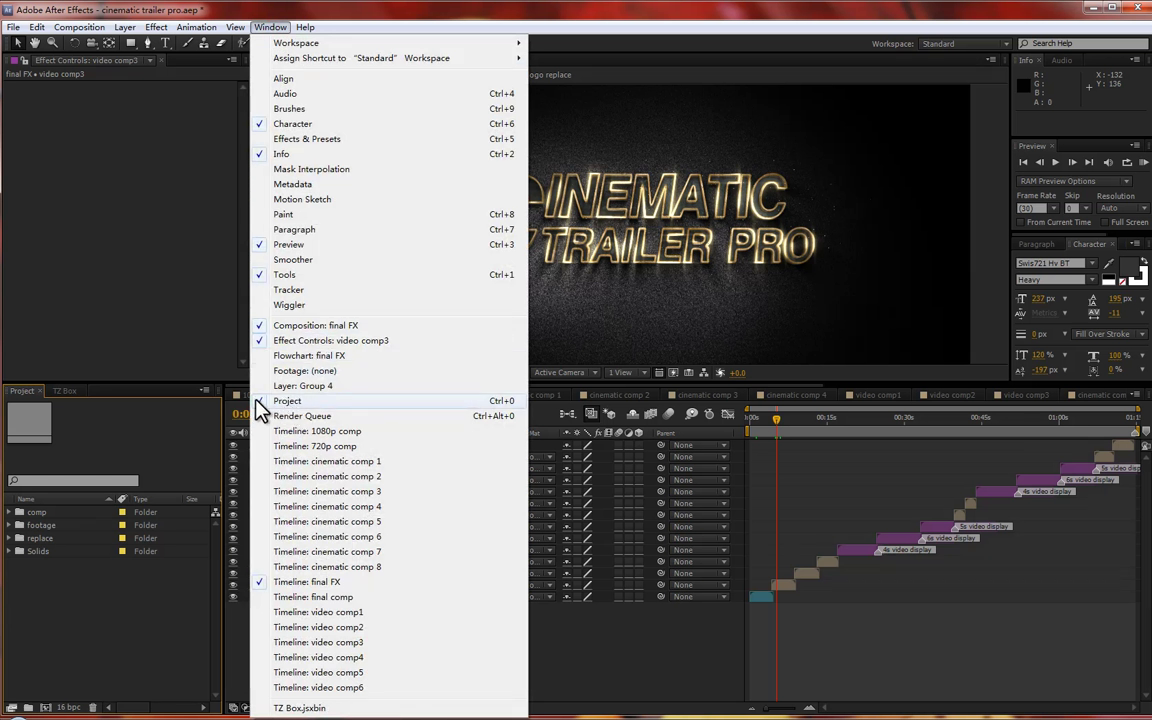
pyautogui.click(147, 619)
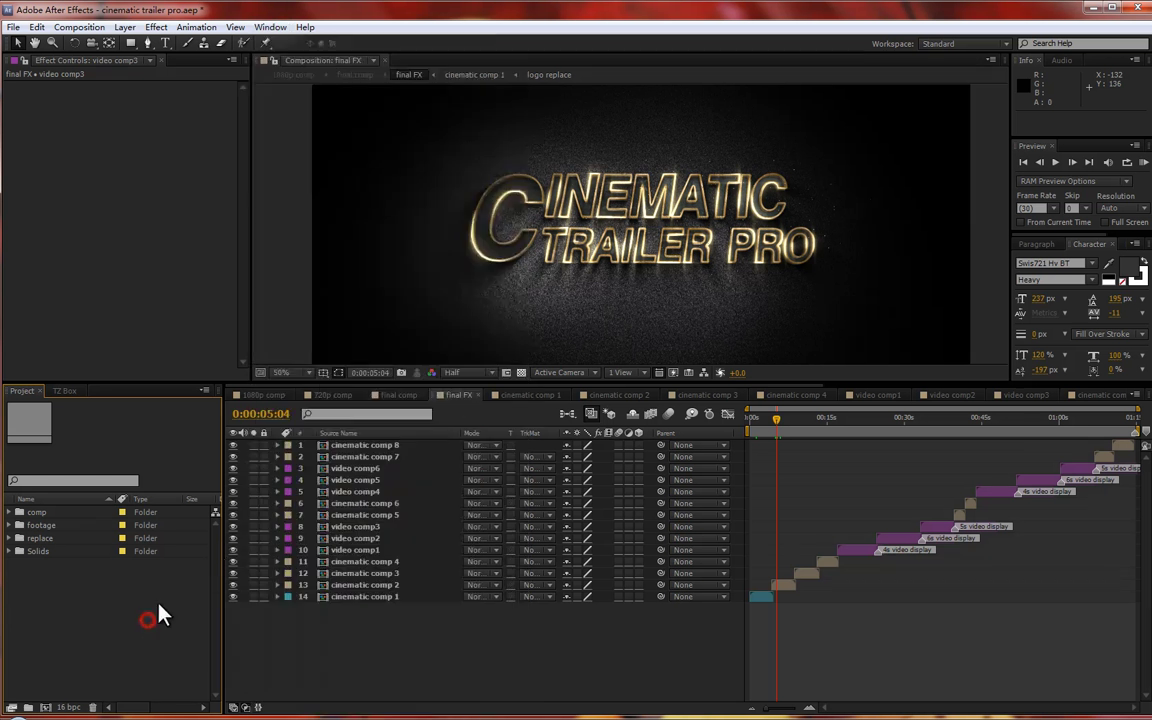
# - Expand the replace and videos/pictures replace folders, then select the logo replace comp
pyautogui.click(46, 521)
pyautogui.click(49, 531)
pyautogui.click(46, 539)
pyautogui.click(47, 562)
pyautogui.click(33, 539)
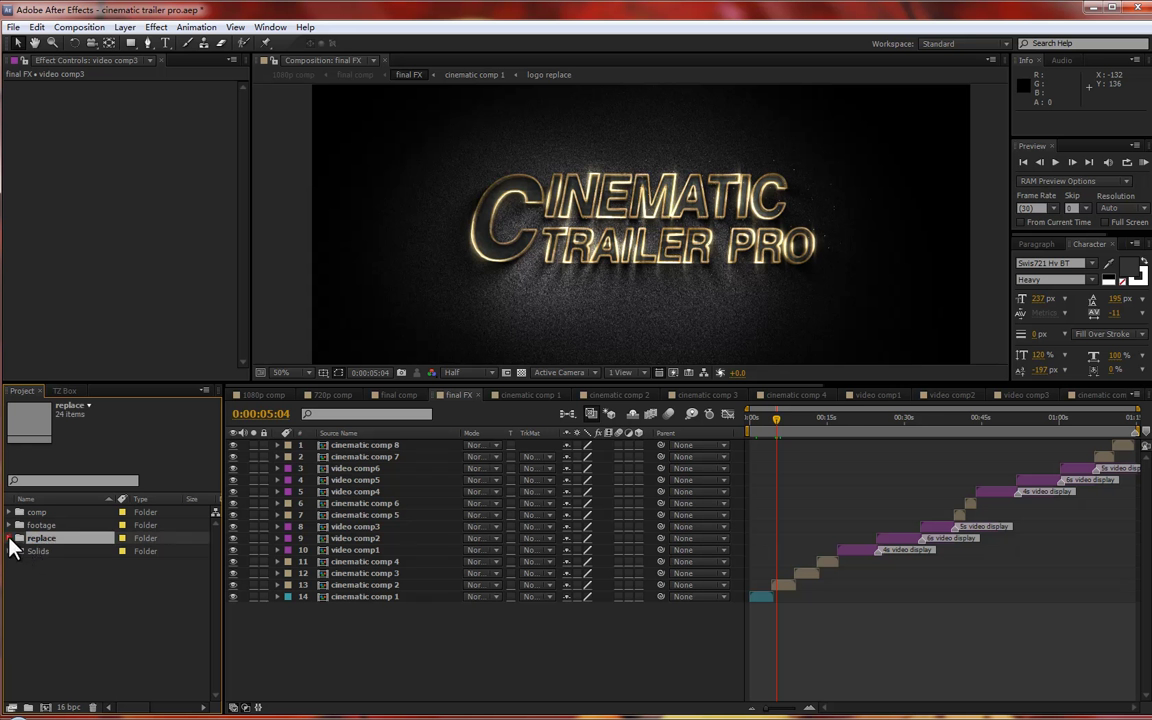
pyautogui.click(10, 538)
pyautogui.click(33, 577)
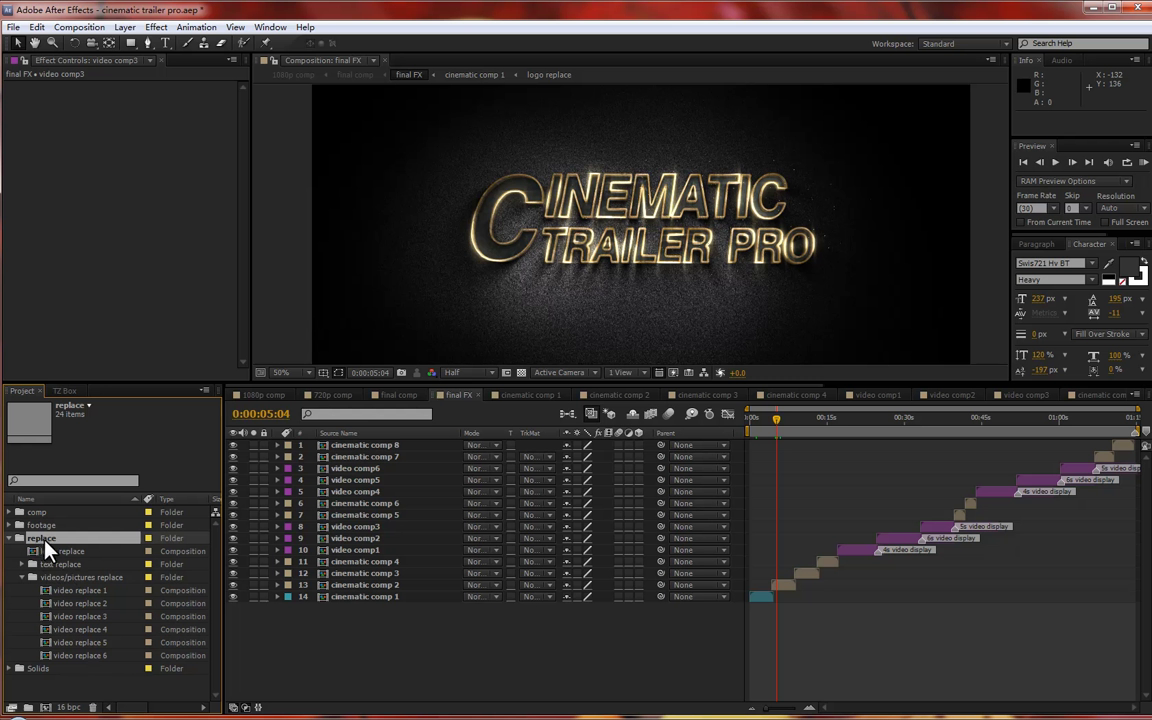
pyautogui.click(85, 684)
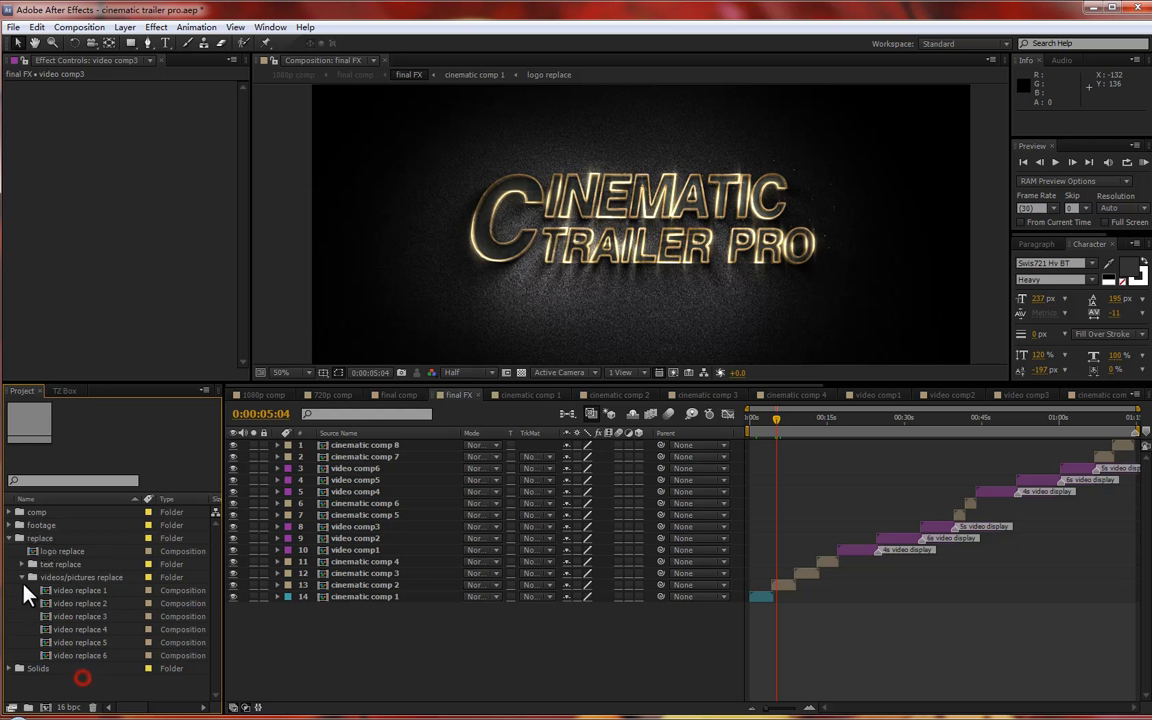
pyautogui.click(66, 552)
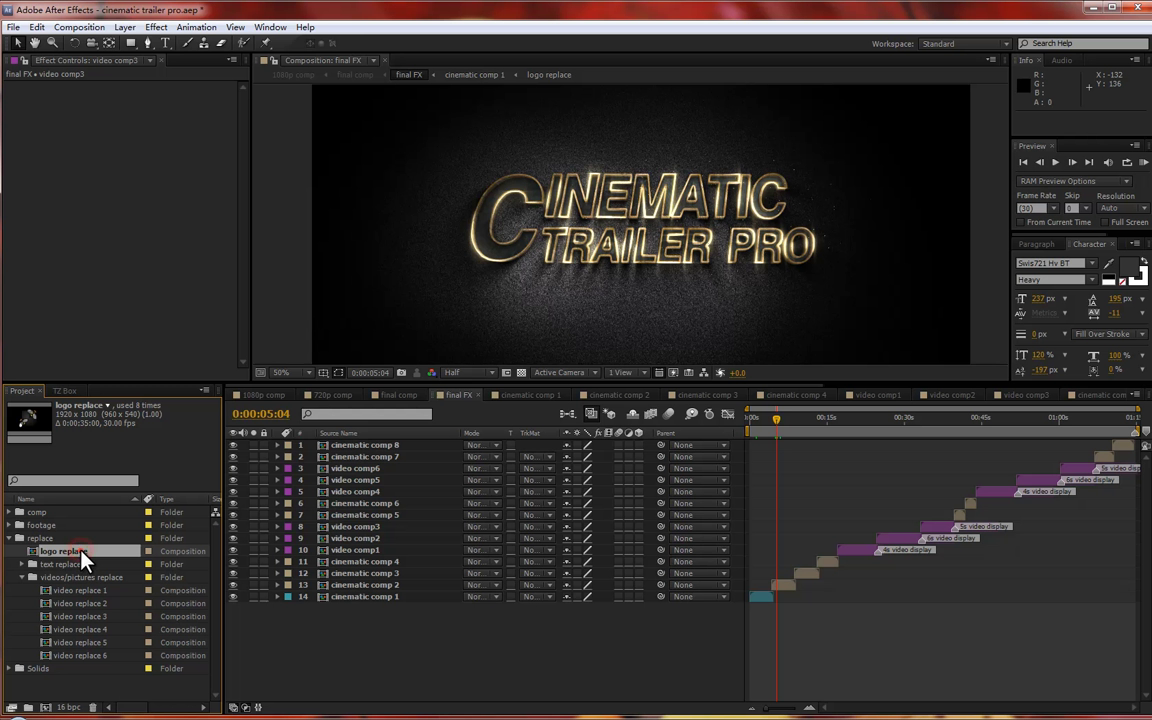
# - Open logo replace to view its theme forest.ai, activeden.ai, codecanyon.ai and videohive.ai layers
pyautogui.doubleClick(80, 551)
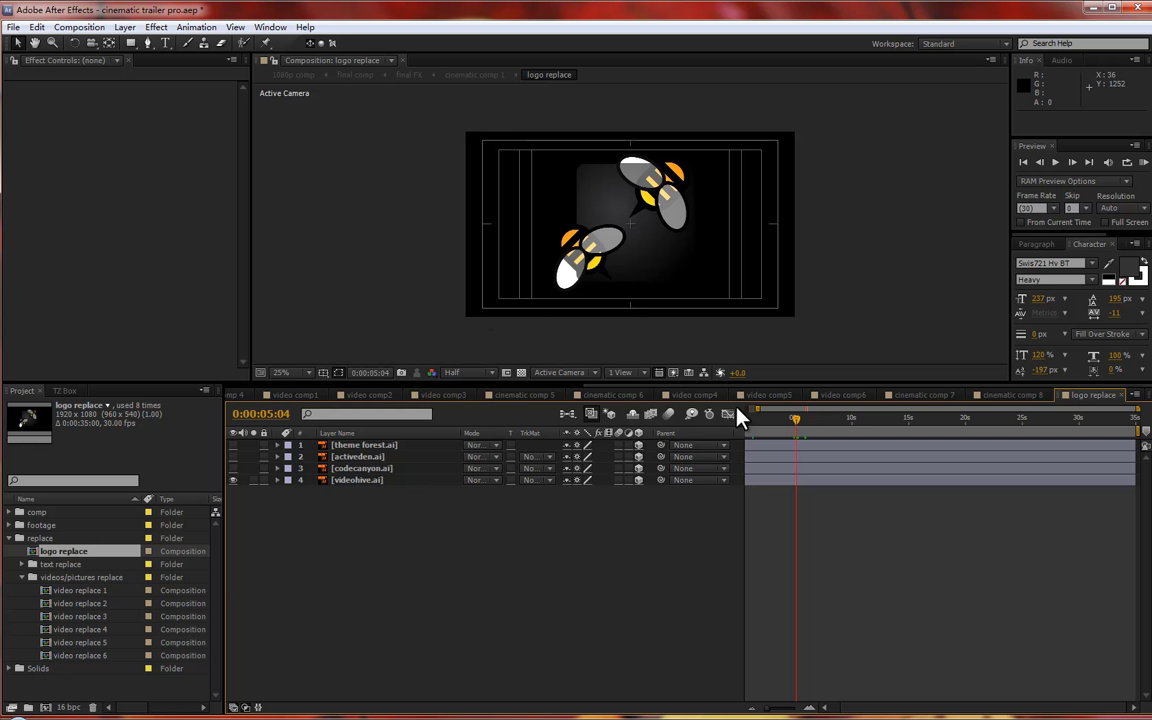
pyautogui.click(335, 481)
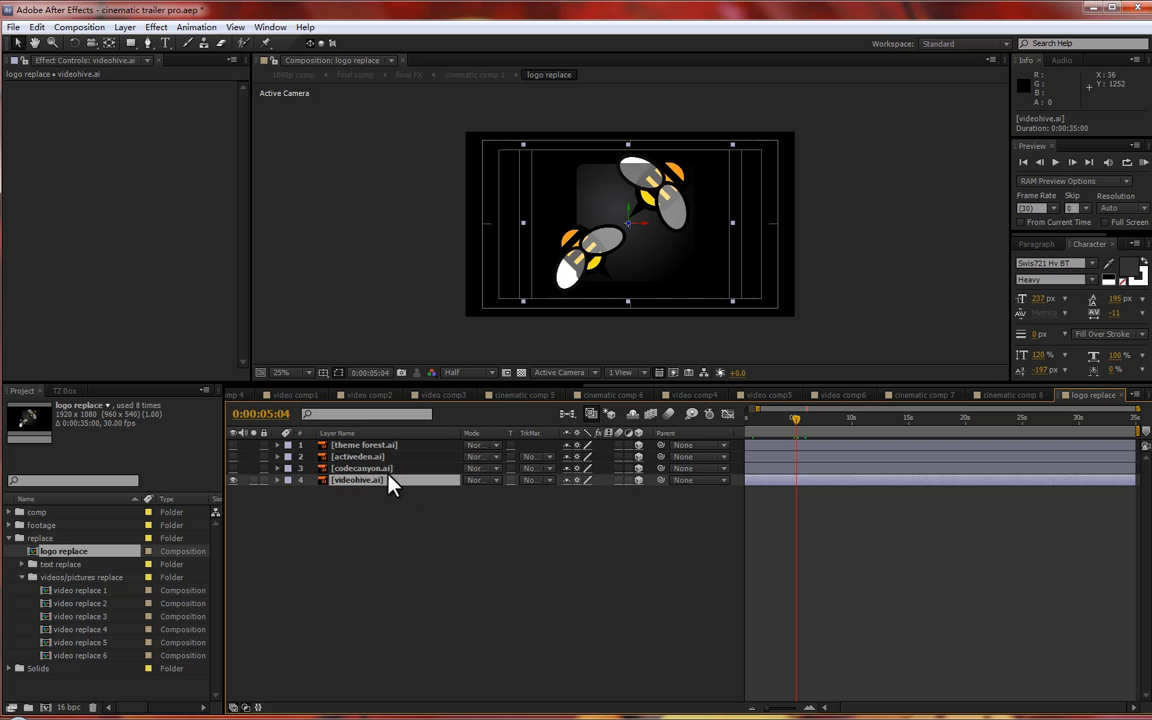
pyautogui.click(375, 492)
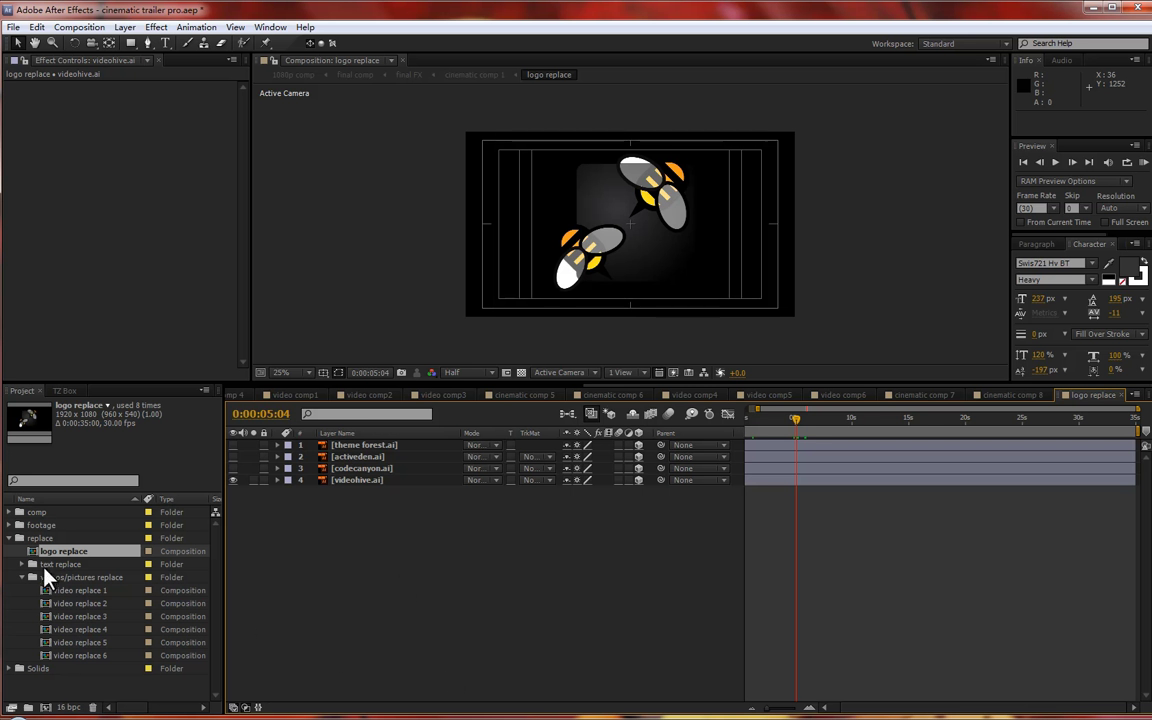
# - Drag graph logo.tif from the Explorer footage folder into the After Effects Project panel
pyautogui.hotkey('alt', 'Tab')
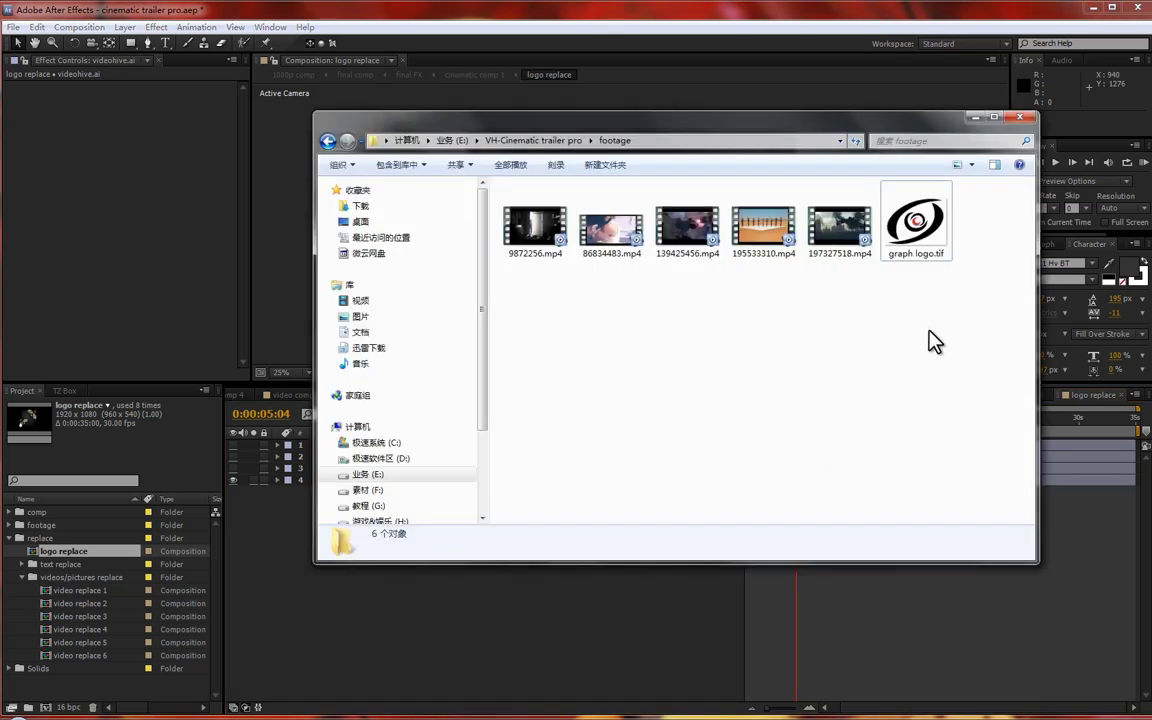
pyautogui.click(922, 250)
pyautogui.moveTo(922, 250); pyautogui.dragTo(77, 528)
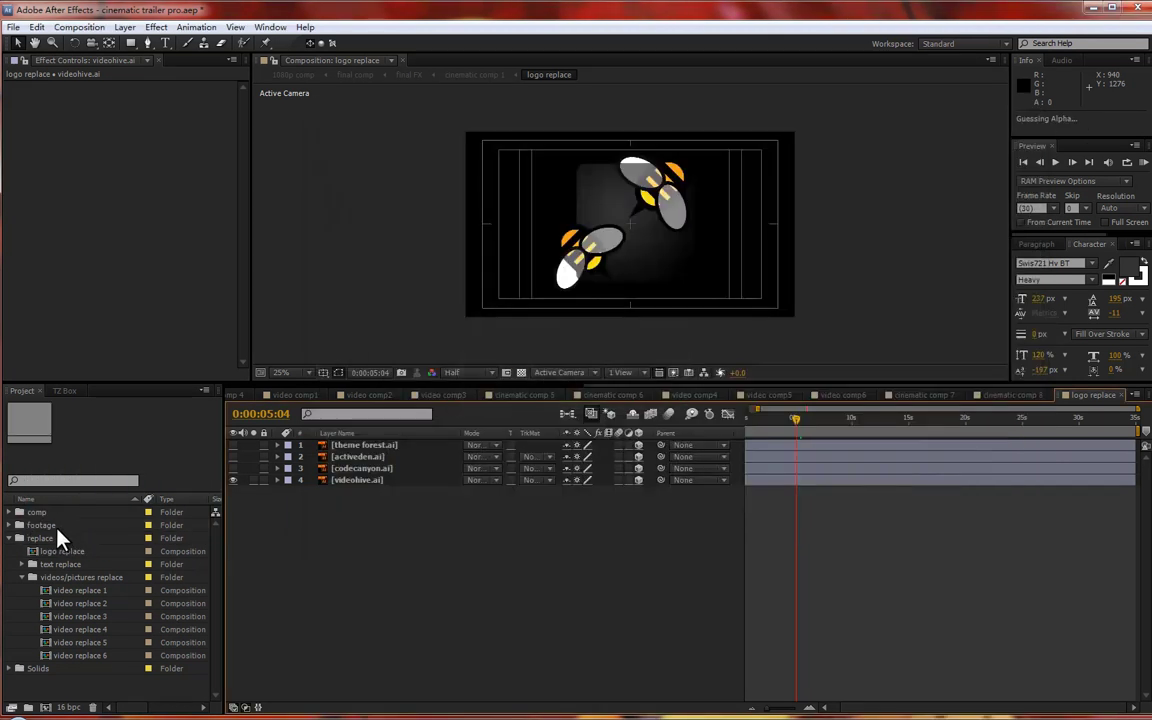
# - Add the imported graph logo.tif to the logo replace comp above theme forest.ai
pyautogui.click(60, 526)
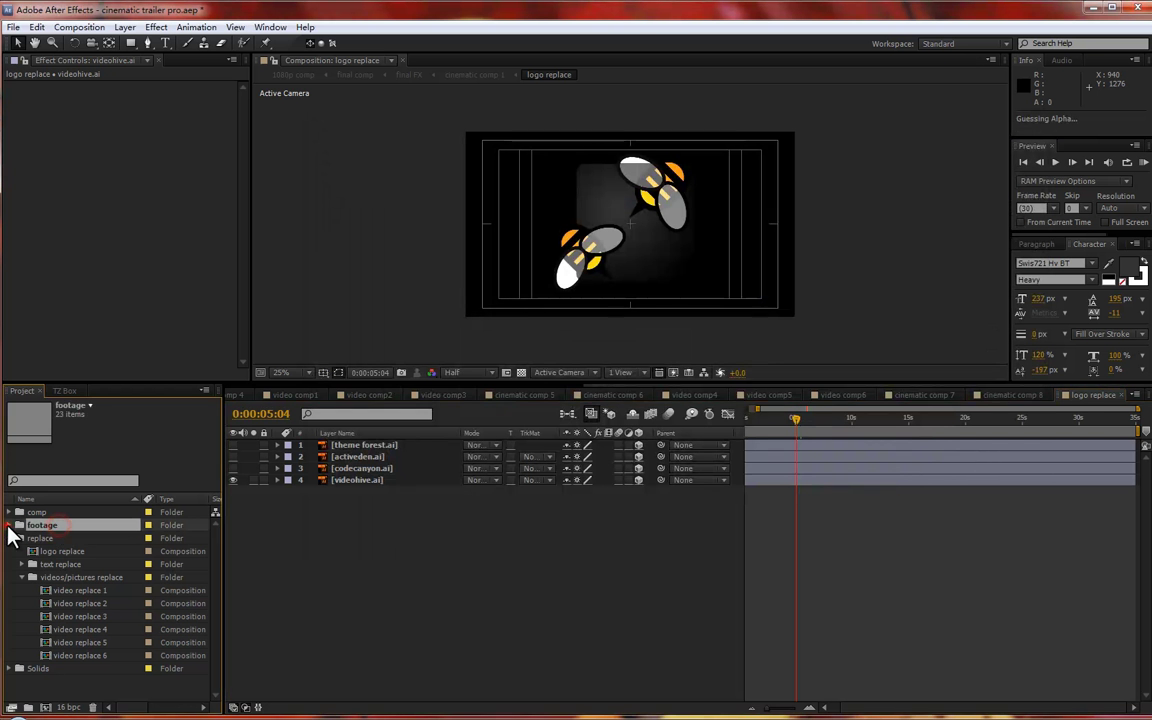
pyautogui.click(9, 525)
pyautogui.click(60, 538)
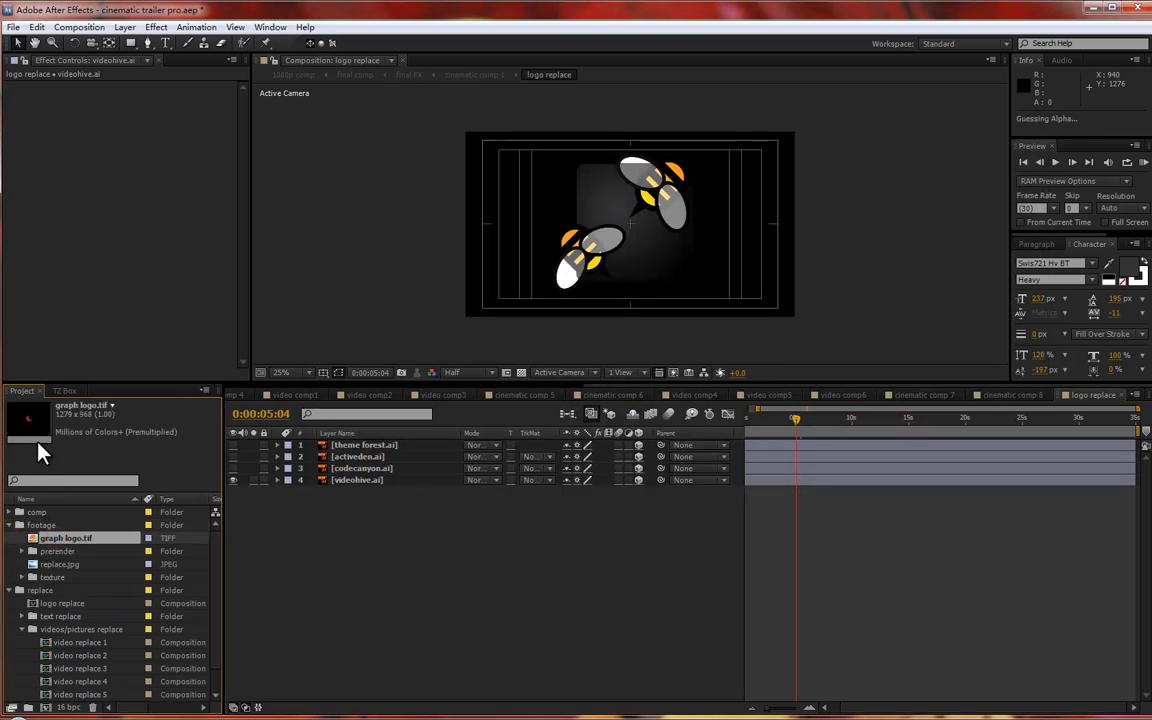
pyautogui.moveTo(66, 543); pyautogui.dragTo(339, 449)
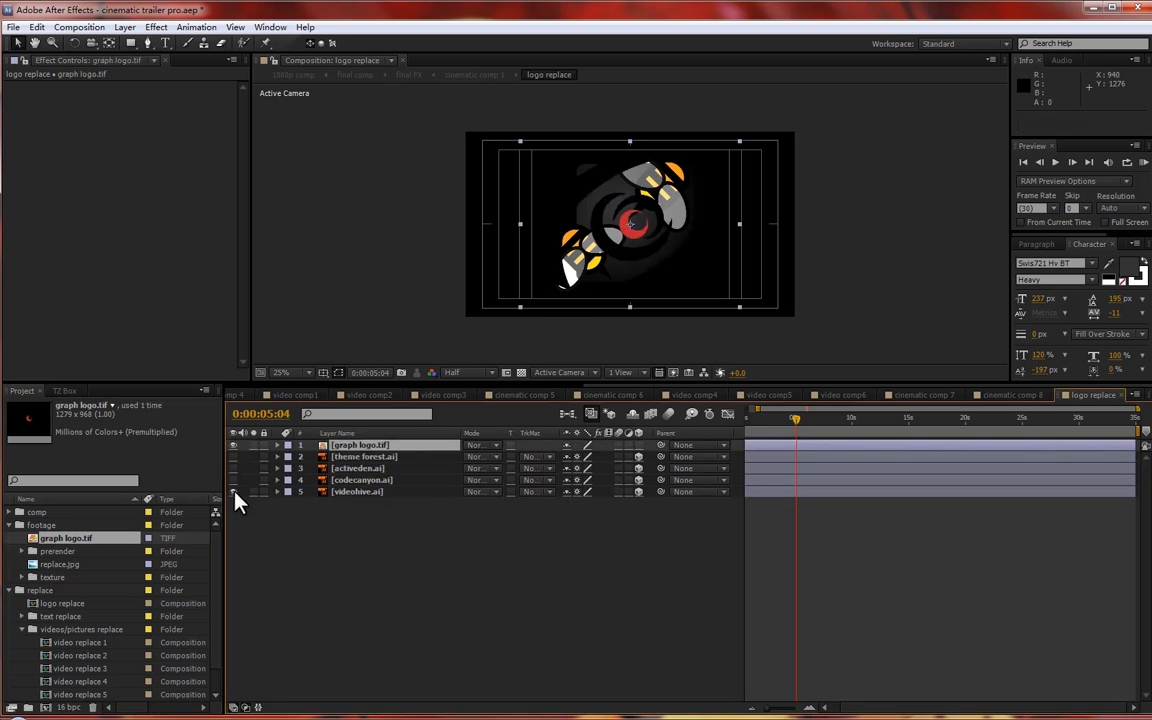
# - Hide videohive.ai, show the transparency grid, and scale graph logo.tif to 63%
pyautogui.click(234, 492)
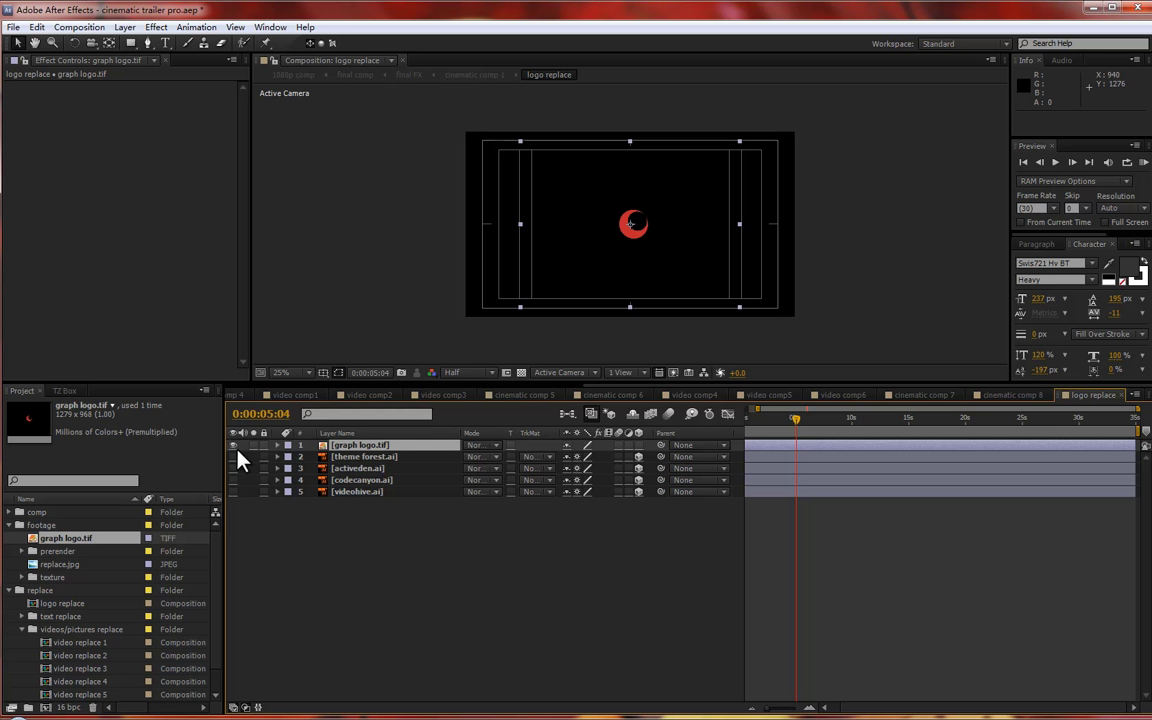
pyautogui.click(521, 372)
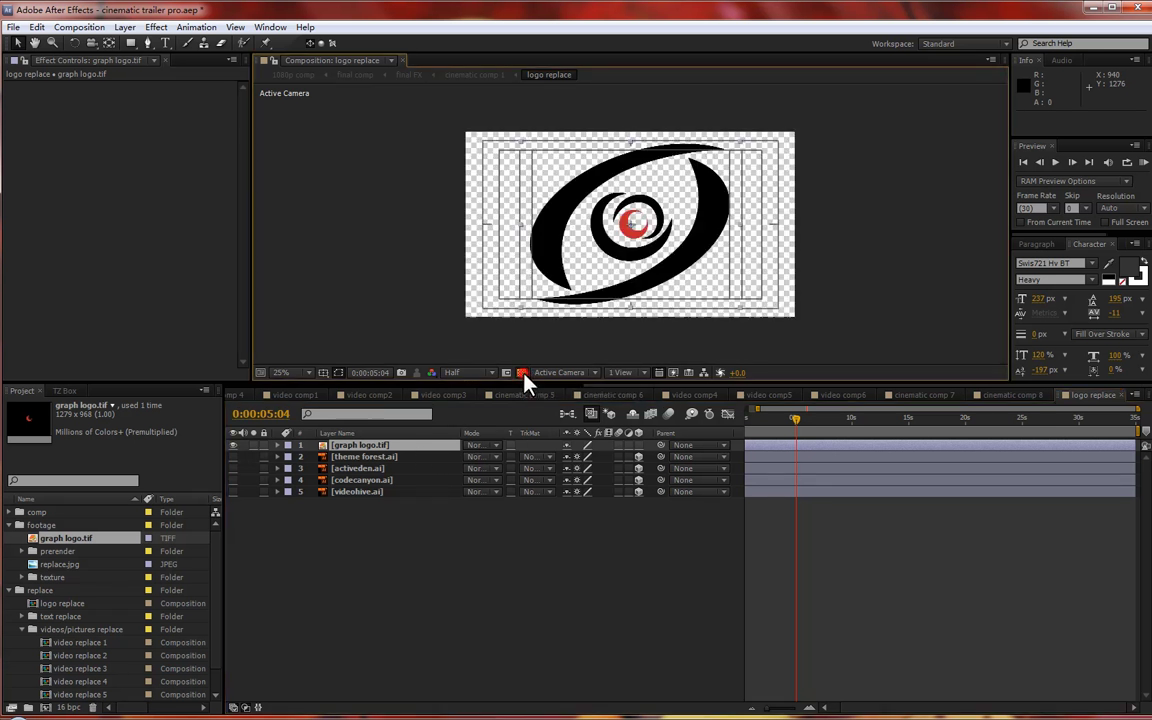
pyautogui.click(403, 446)
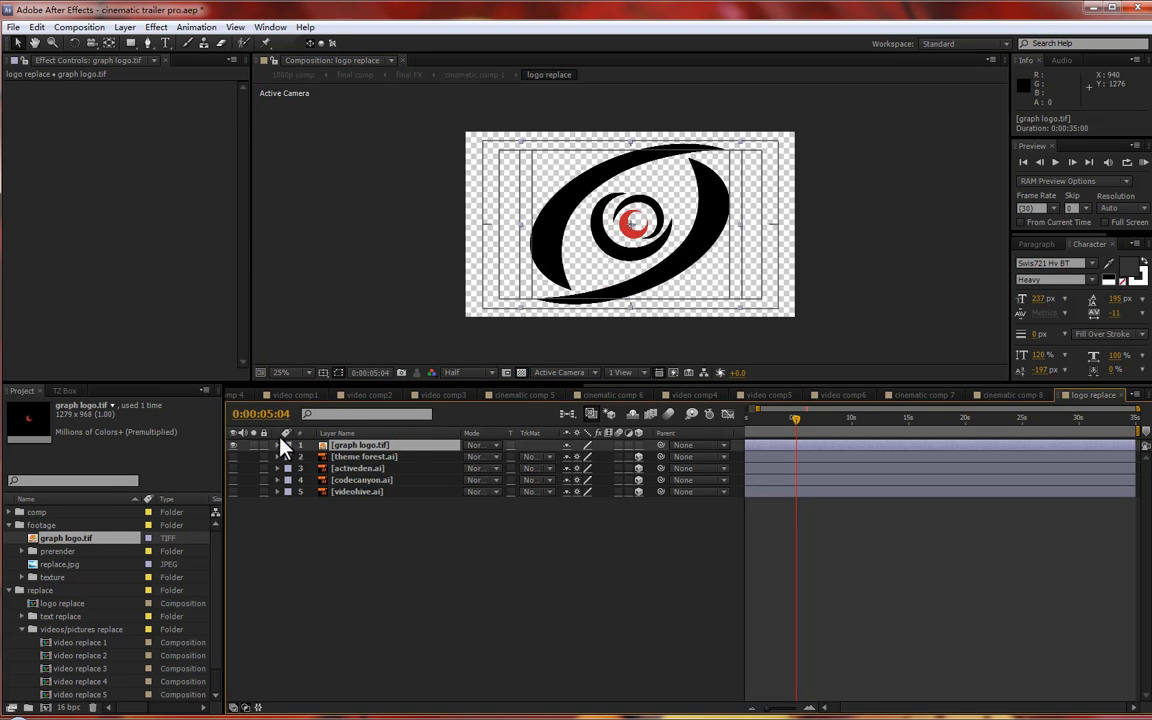
pyautogui.press('s')
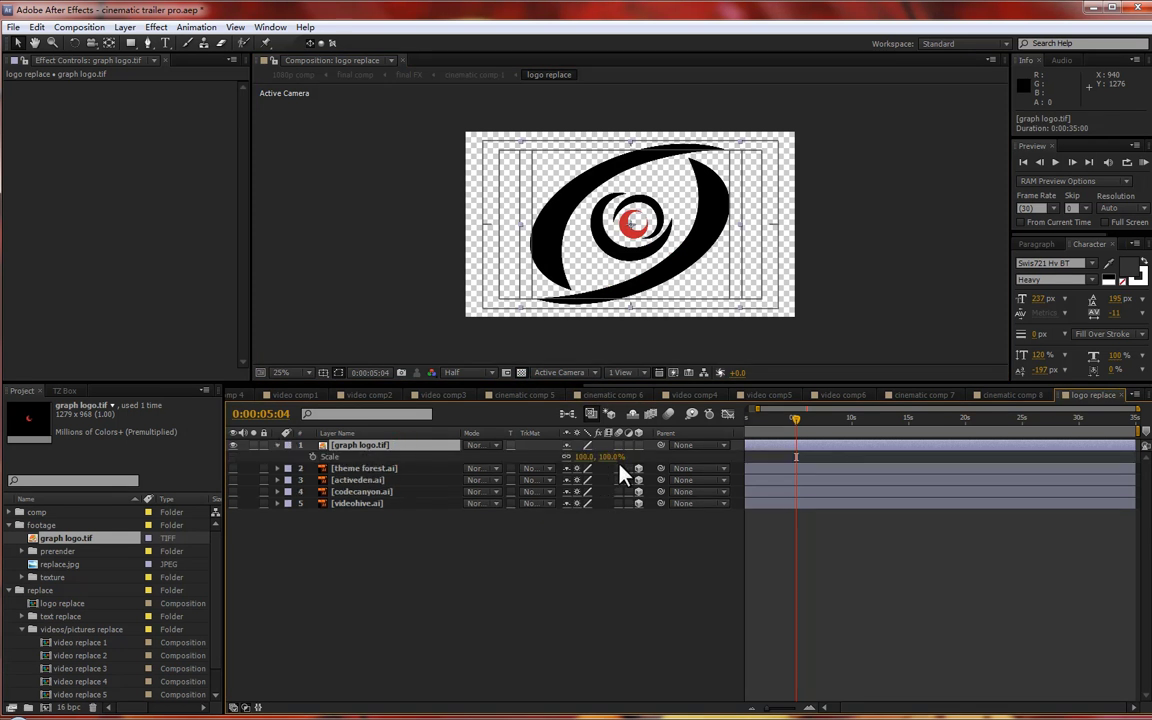
pyautogui.moveTo(597, 457); pyautogui.dragTo(590, 460)
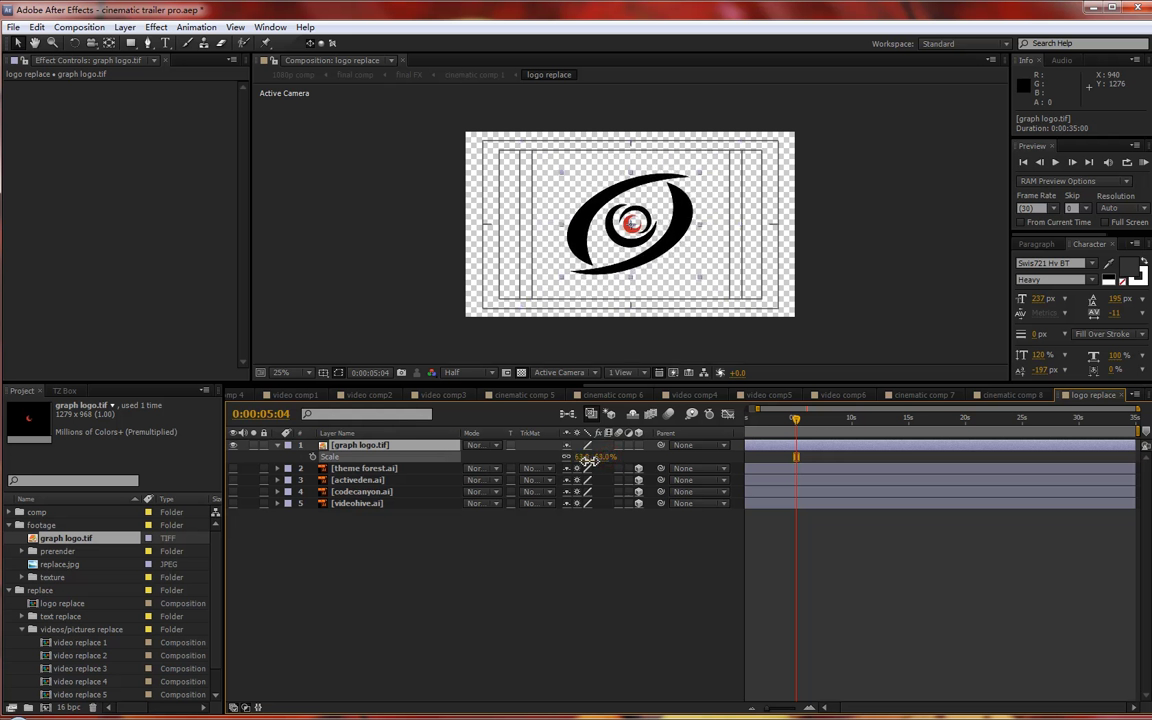
pyautogui.click(553, 543)
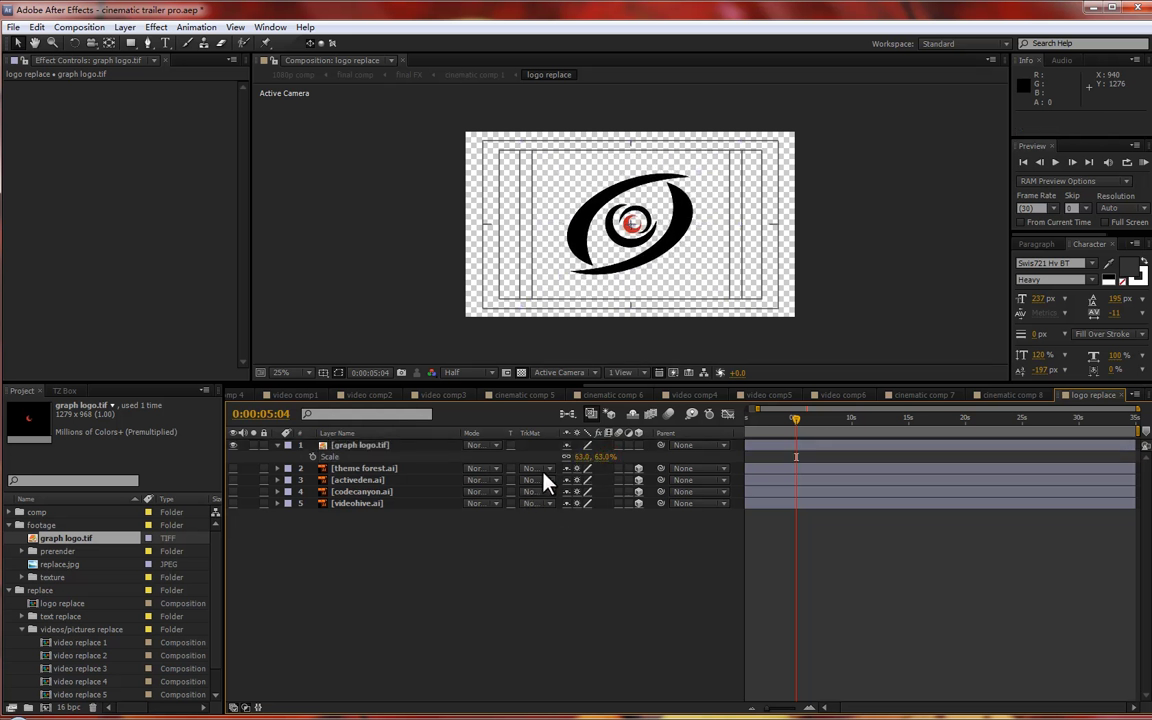
# - Open cinematic comp 1 via the Mini-Flowchart and go to 0:00:01:09 to view the gold logo
pyautogui.click(570, 418)
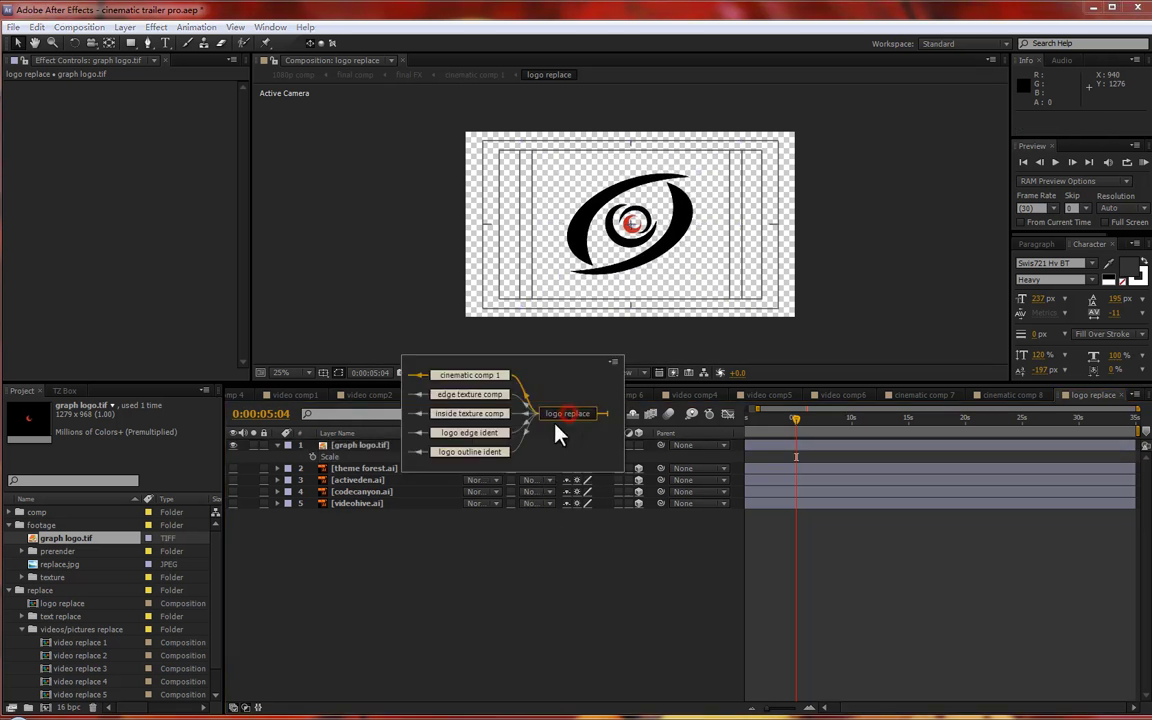
pyautogui.click(486, 384)
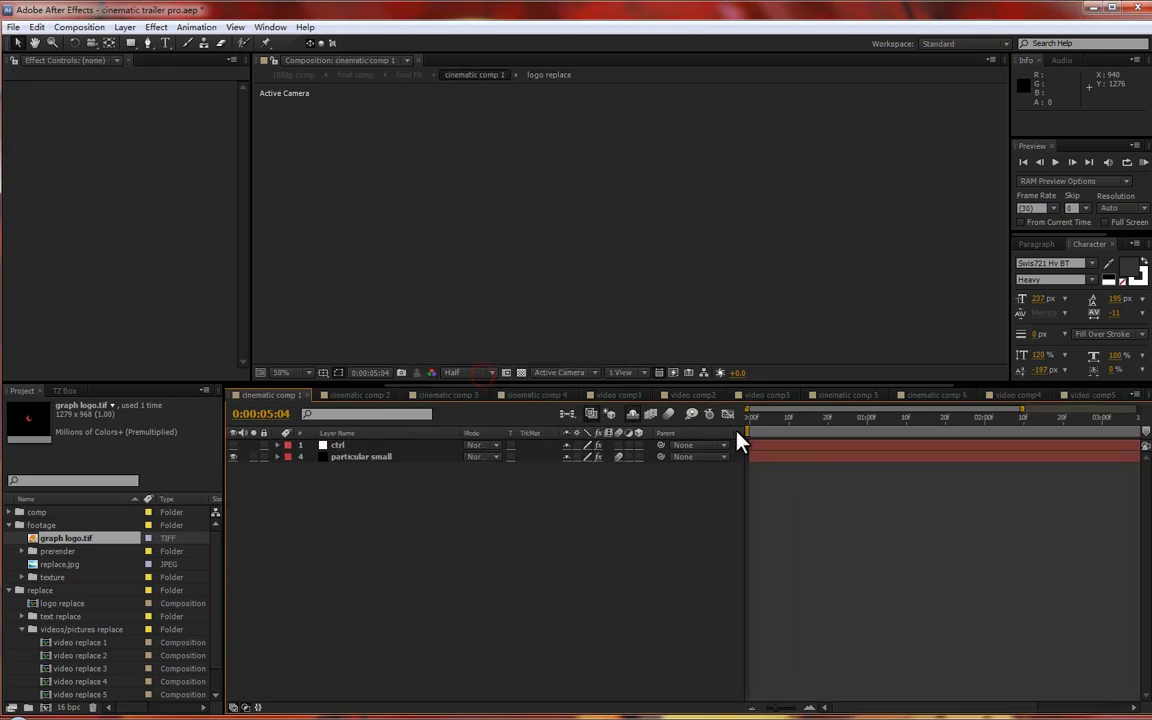
pyautogui.click(855, 426)
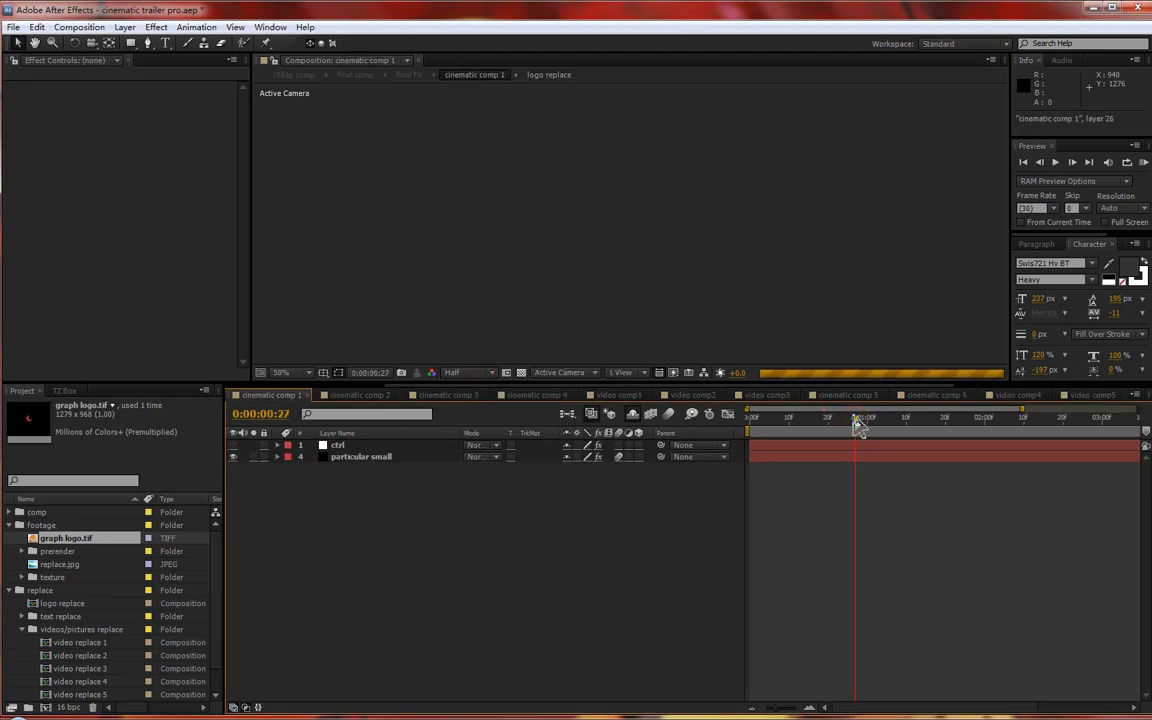
pyautogui.click(903, 419)
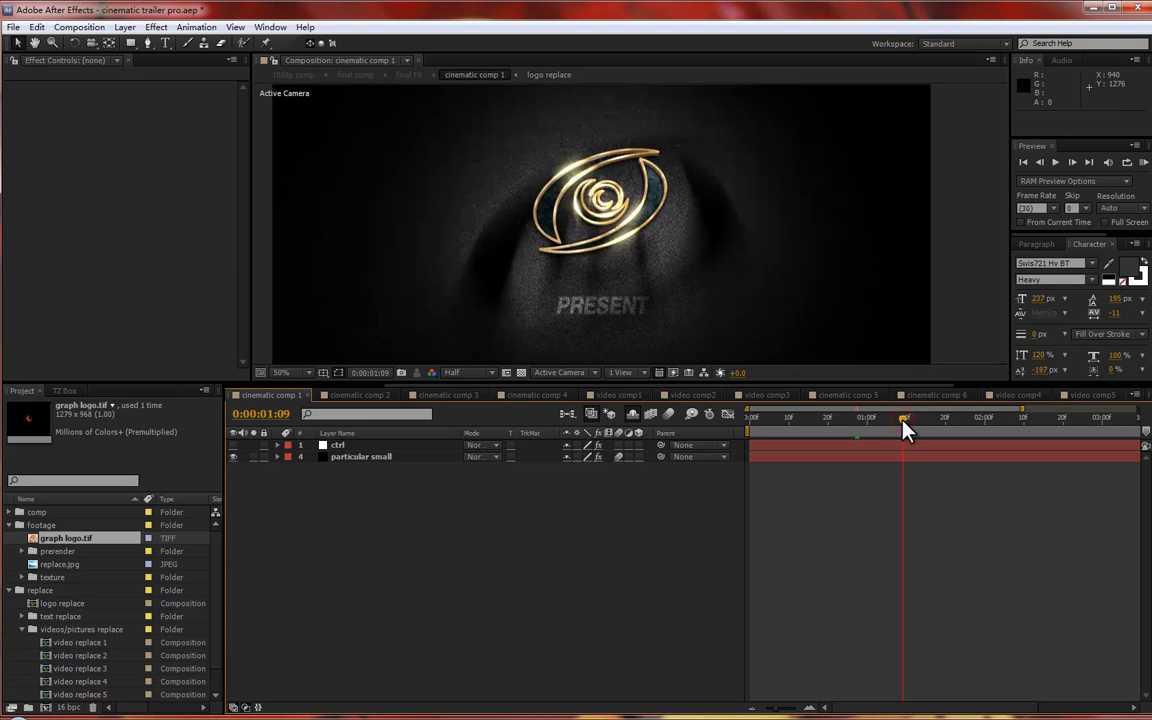
pyautogui.click(568, 414)
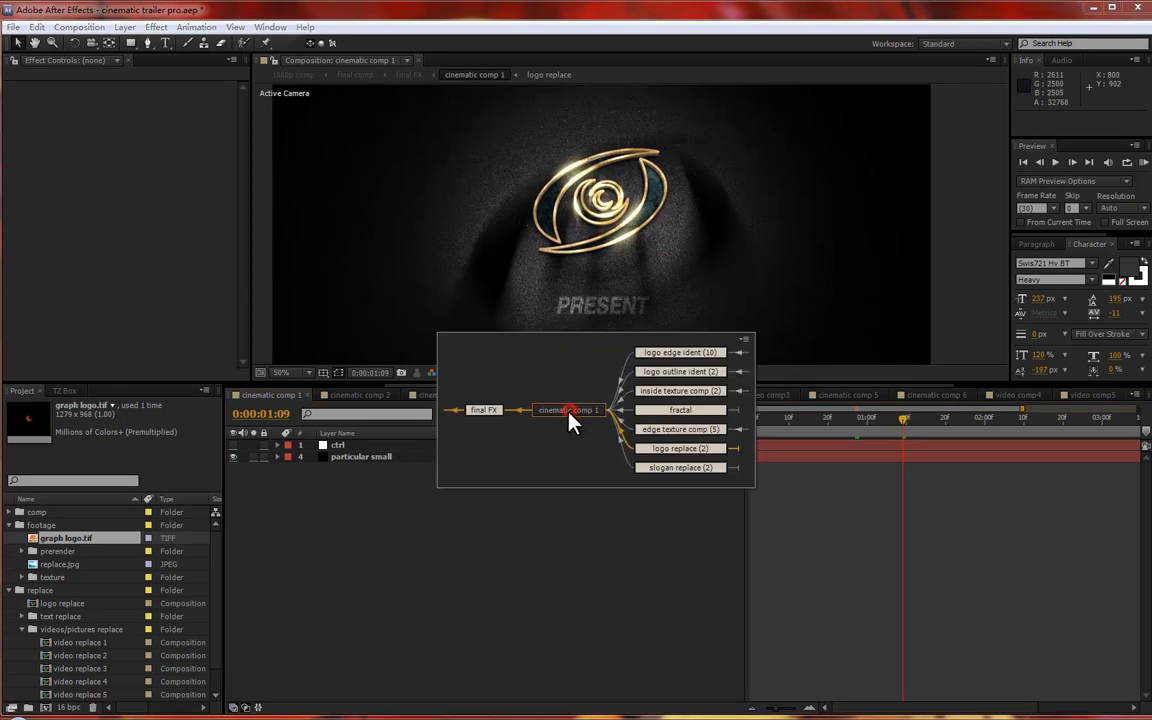
pyautogui.click(462, 524)
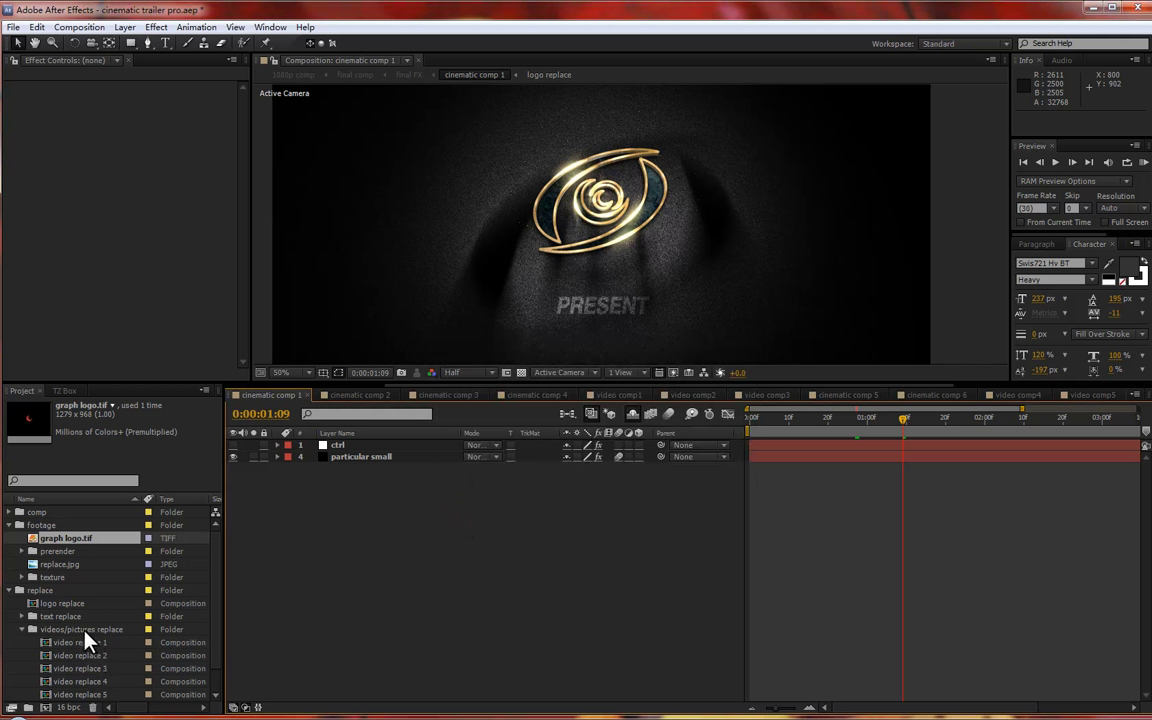
# - Turn on the 3D Layer switch for graph logo.tif in logo replace, then go back to cinematic comp 1
pyautogui.doubleClick(70, 604)
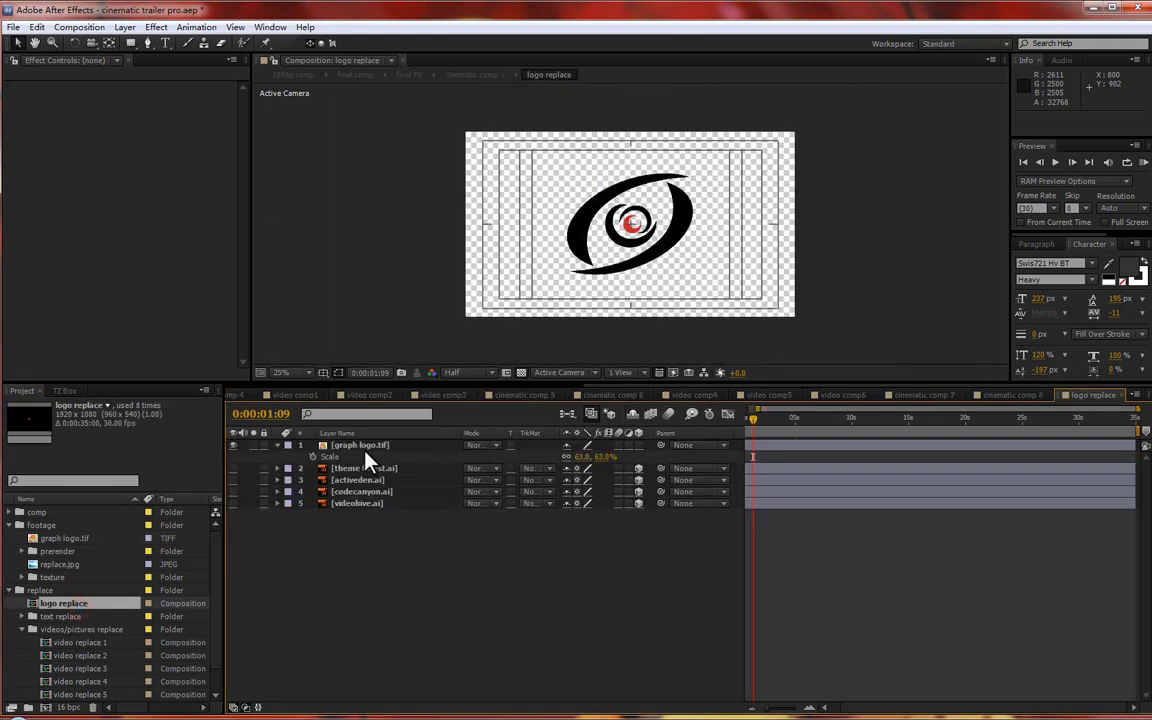
pyautogui.click(368, 443)
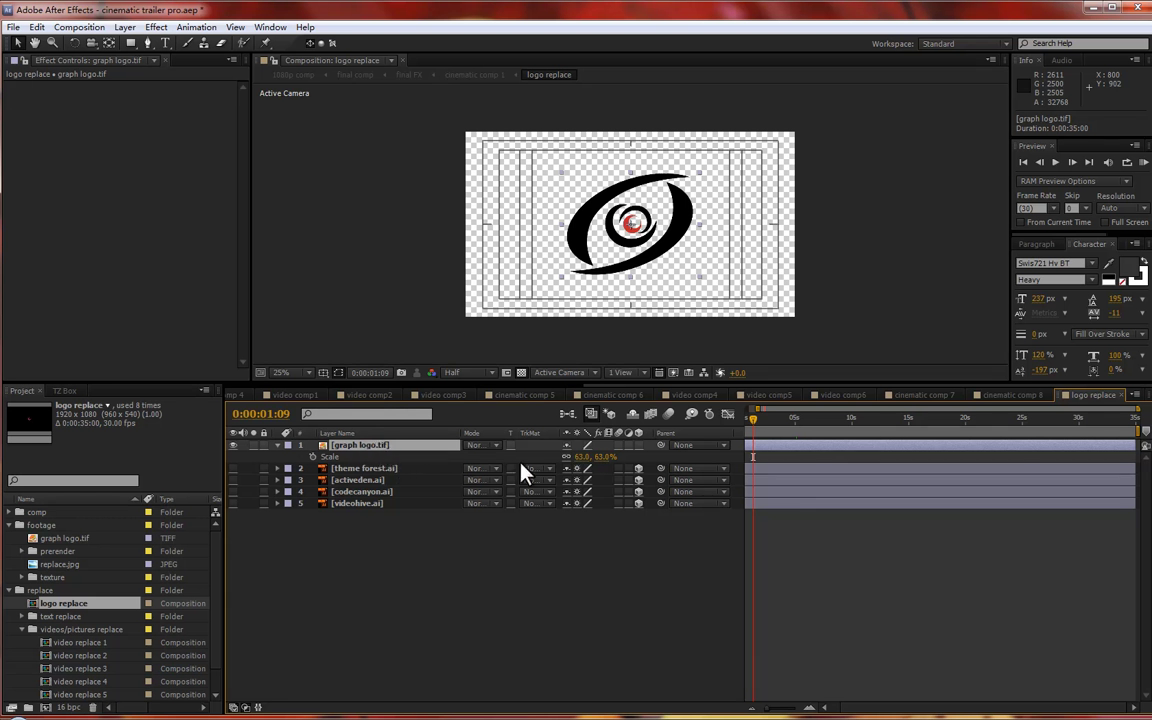
pyautogui.click(640, 445)
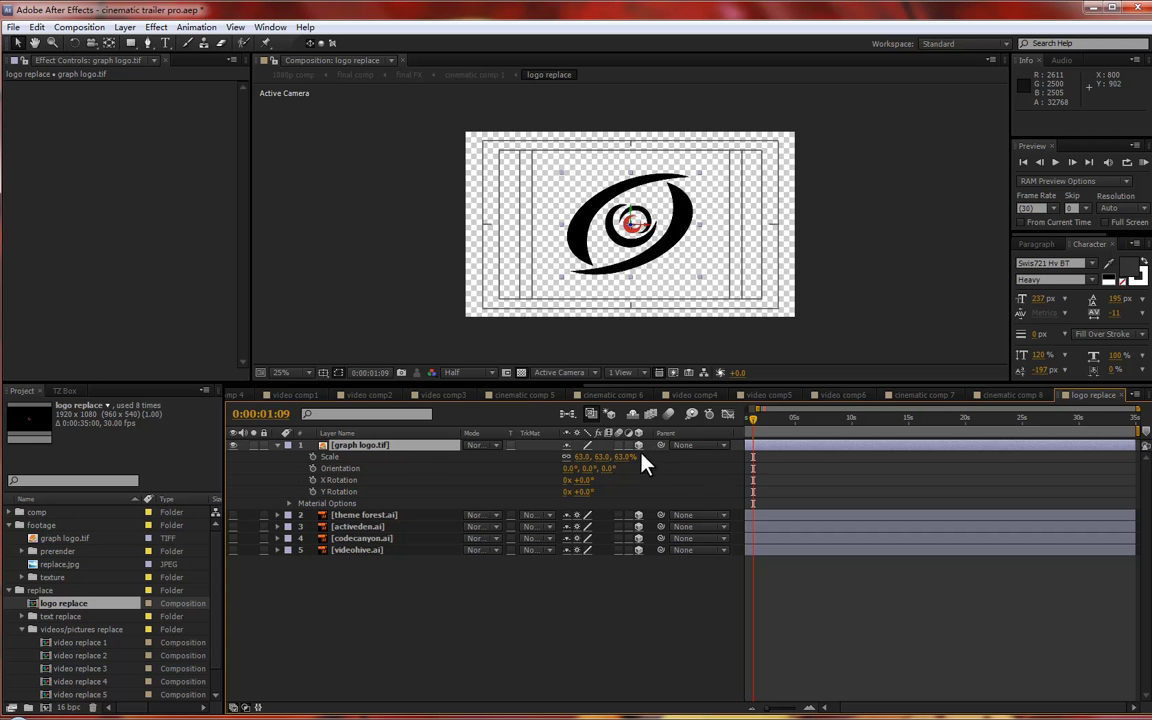
pyautogui.click(566, 413)
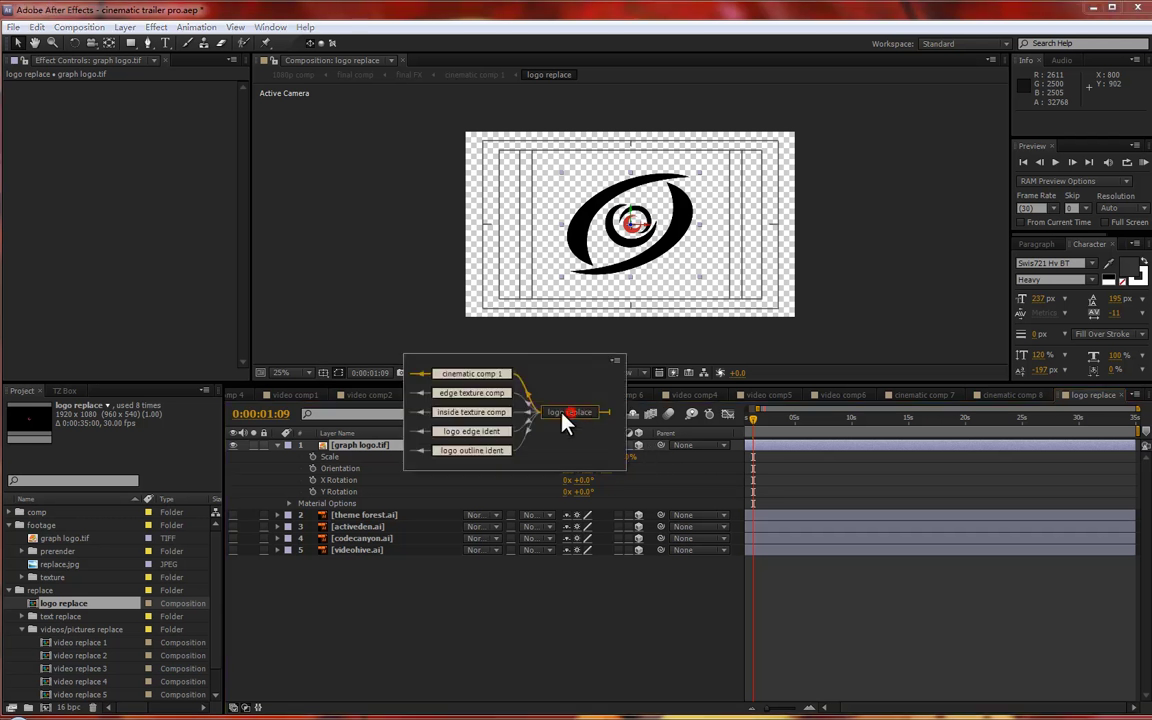
pyautogui.click(460, 383)
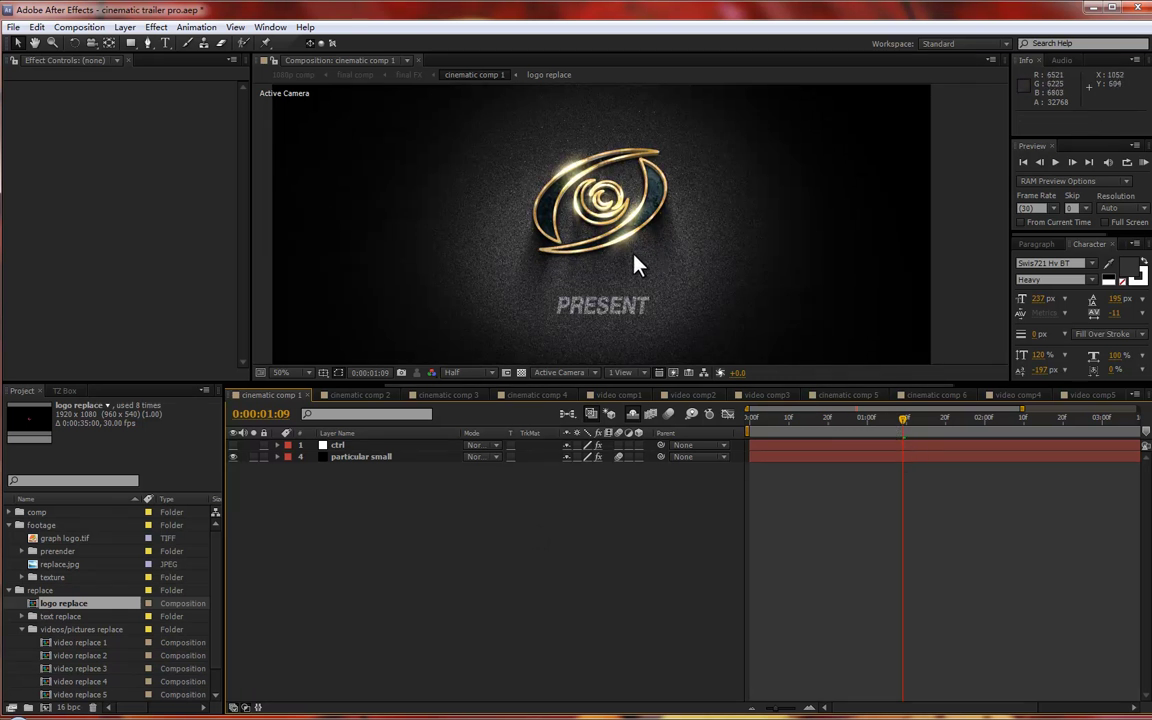
pyautogui.moveTo(855, 435); pyautogui.dragTo(944, 430)
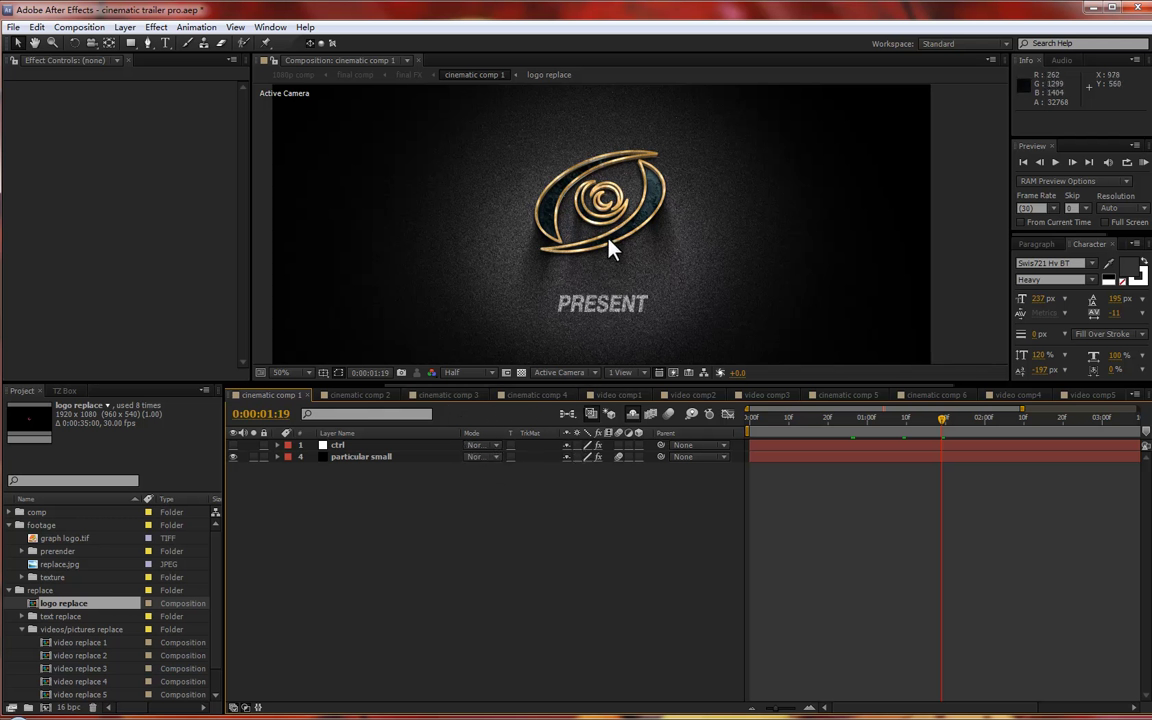
# - Turn off the Shy switch and drag the slogan replace (PRESENT) layer slightly up in the viewer
pyautogui.click(632, 416)
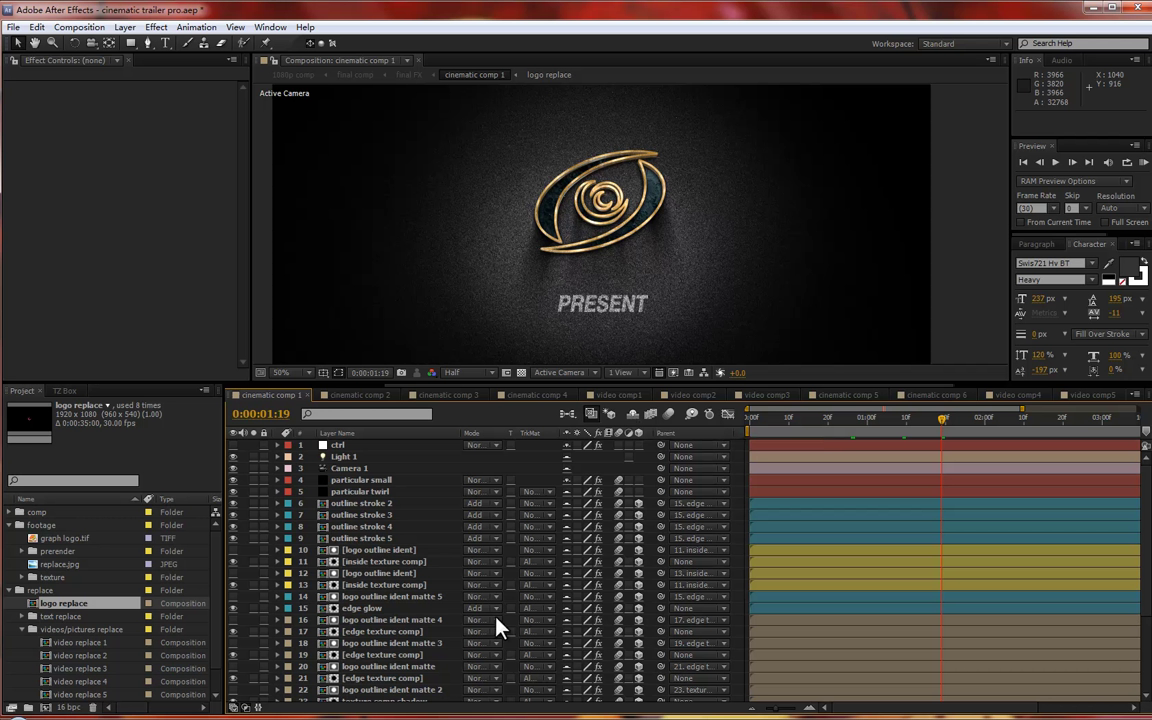
pyautogui.scroll(-3, 487, 660)
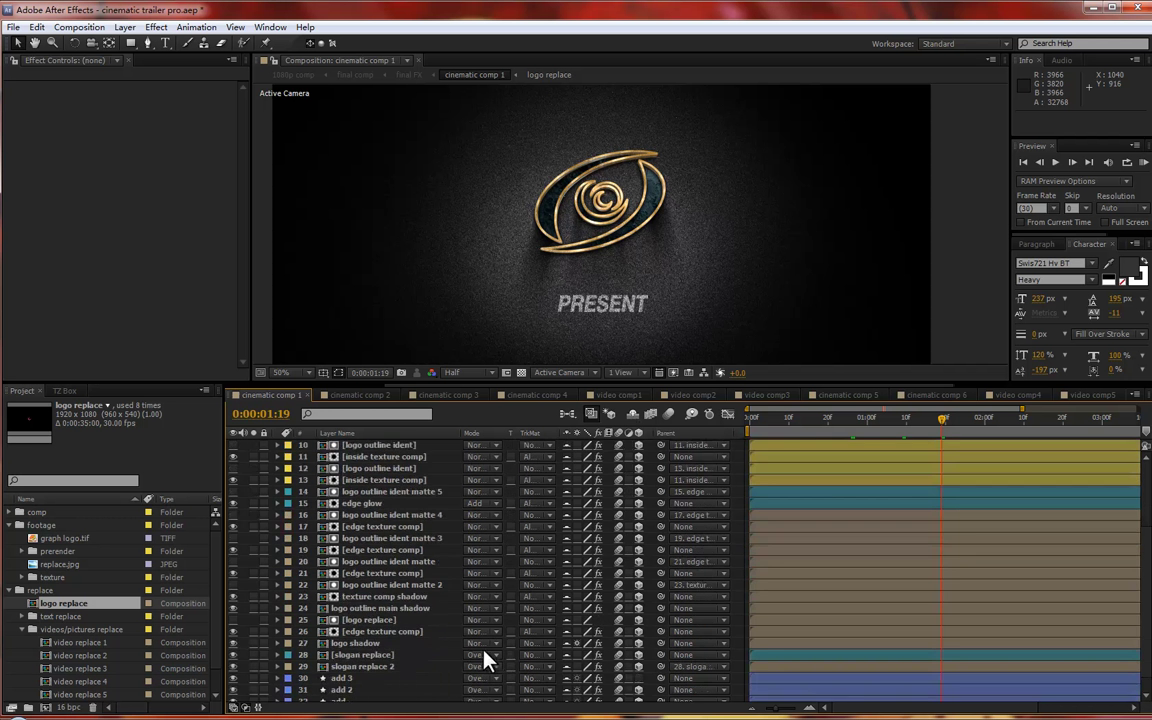
pyautogui.click(364, 656)
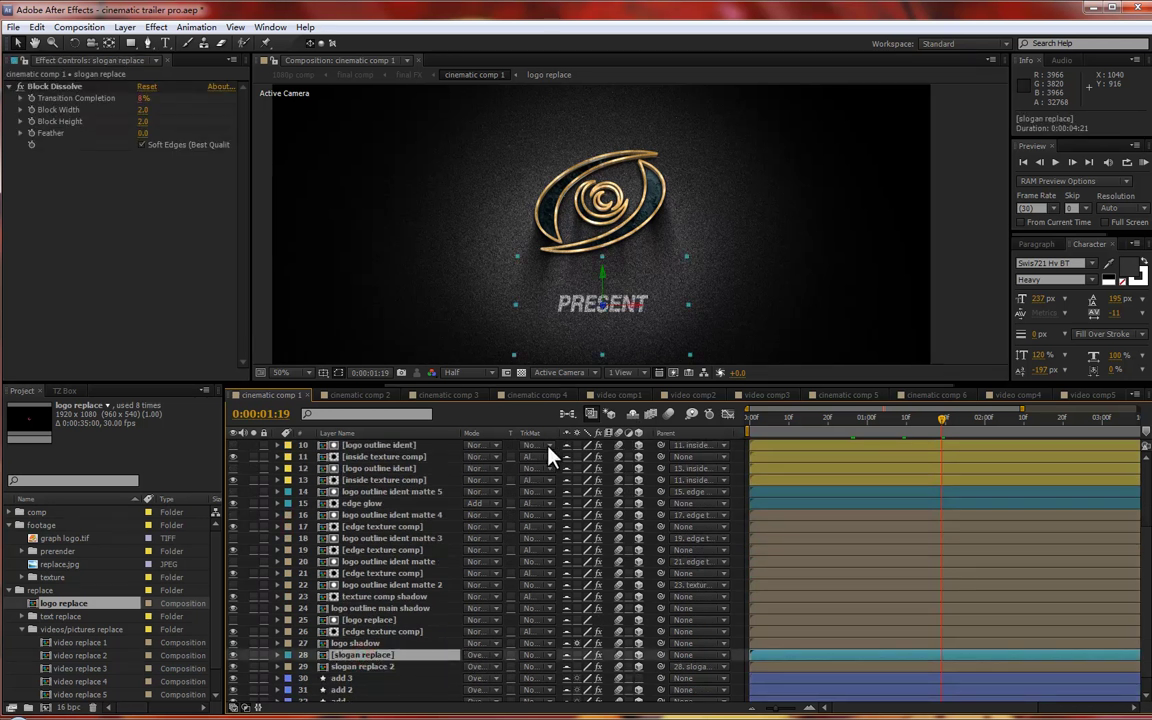
pyautogui.moveTo(600, 278); pyautogui.dragTo(600, 258)
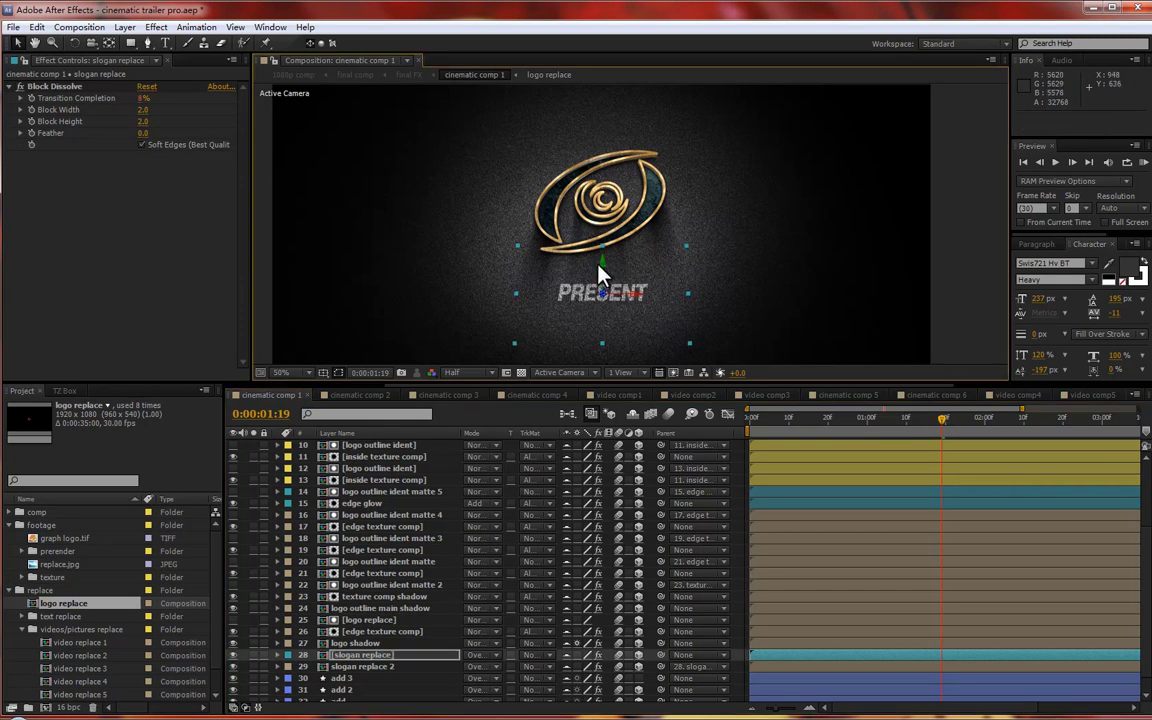
pyautogui.click(736, 487)
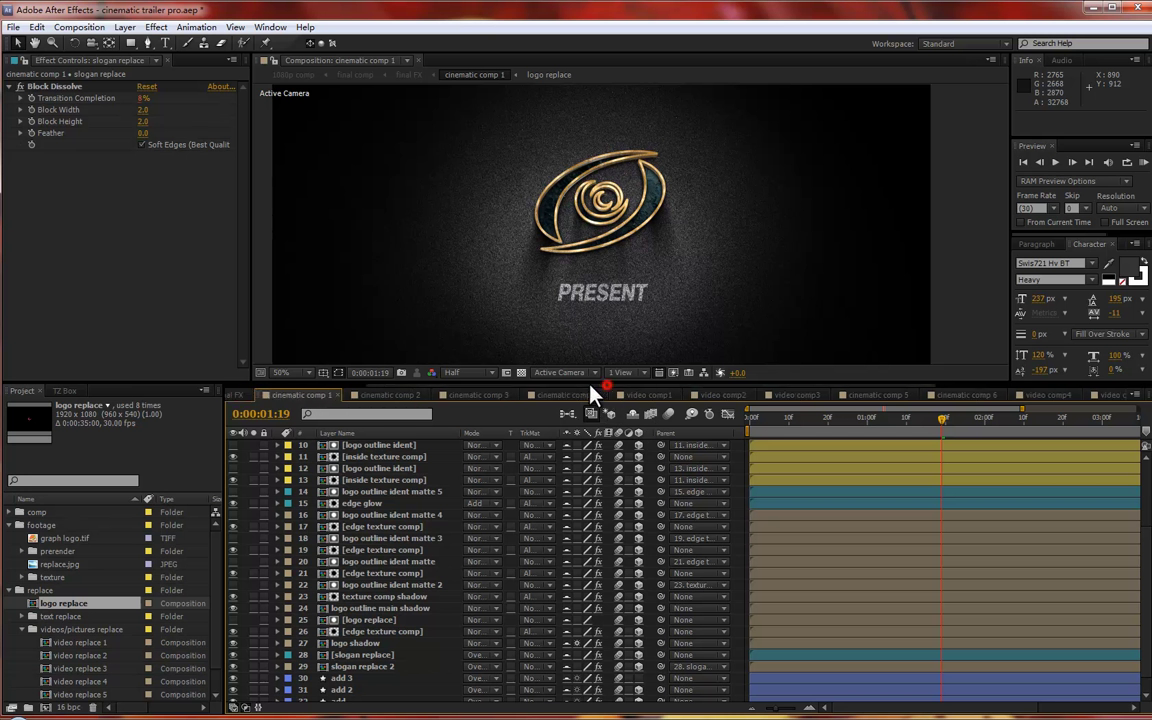
pyautogui.moveTo(600, 384); pyautogui.dragTo(455, 385)
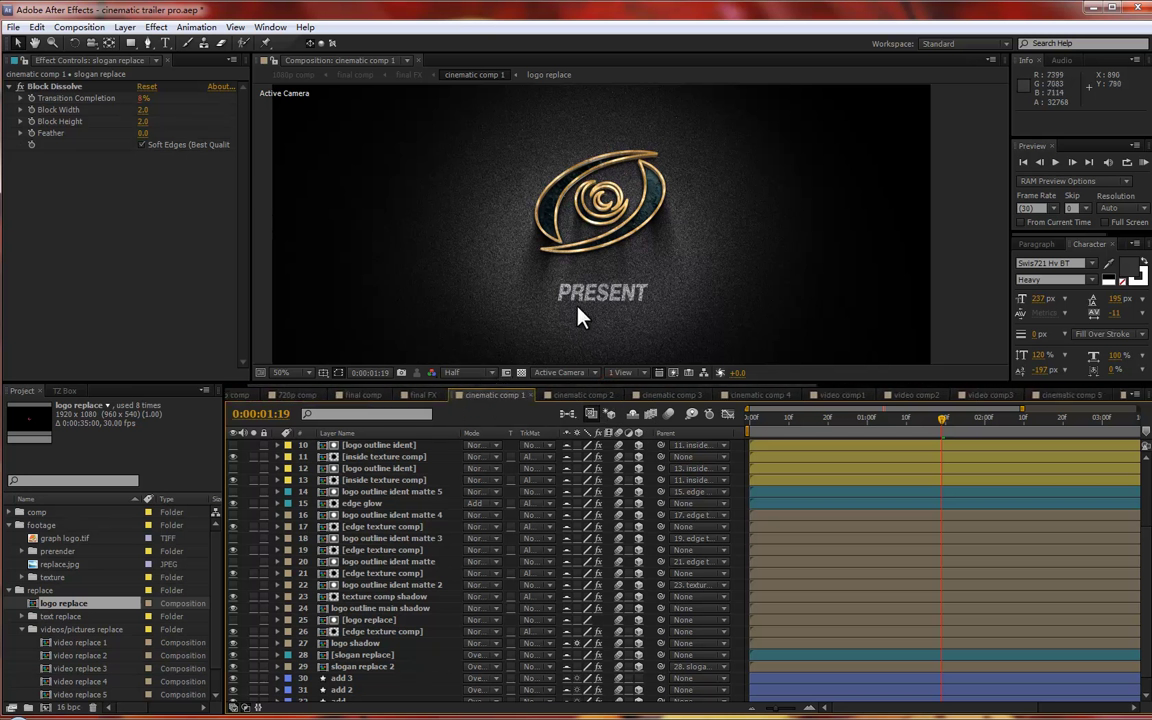
# - Expand the text replace folder in the Project panel
pyautogui.scroll(-1, 105, 564)
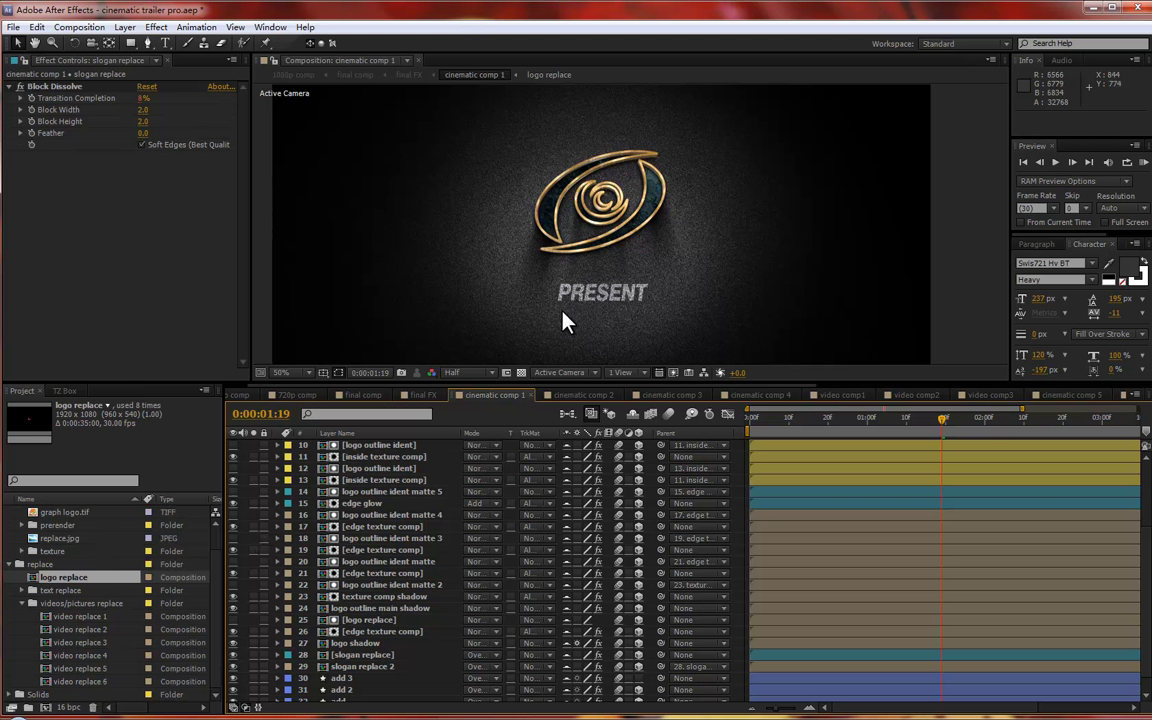
pyautogui.click(75, 591)
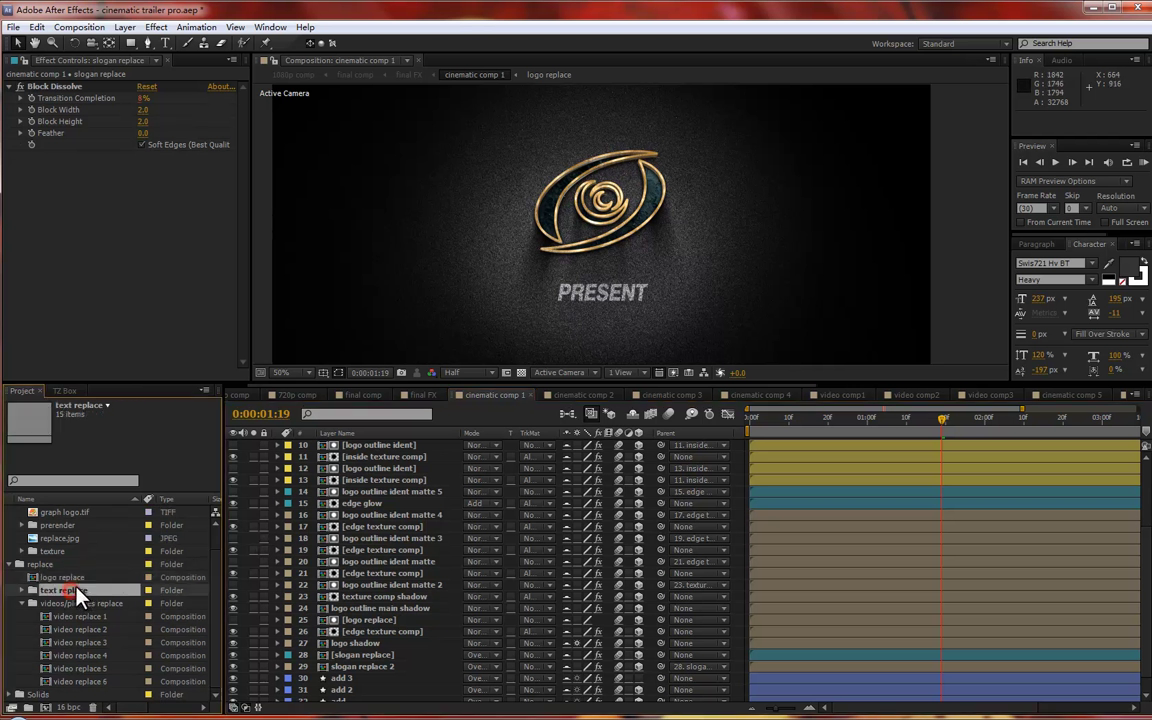
pyautogui.click(23, 591)
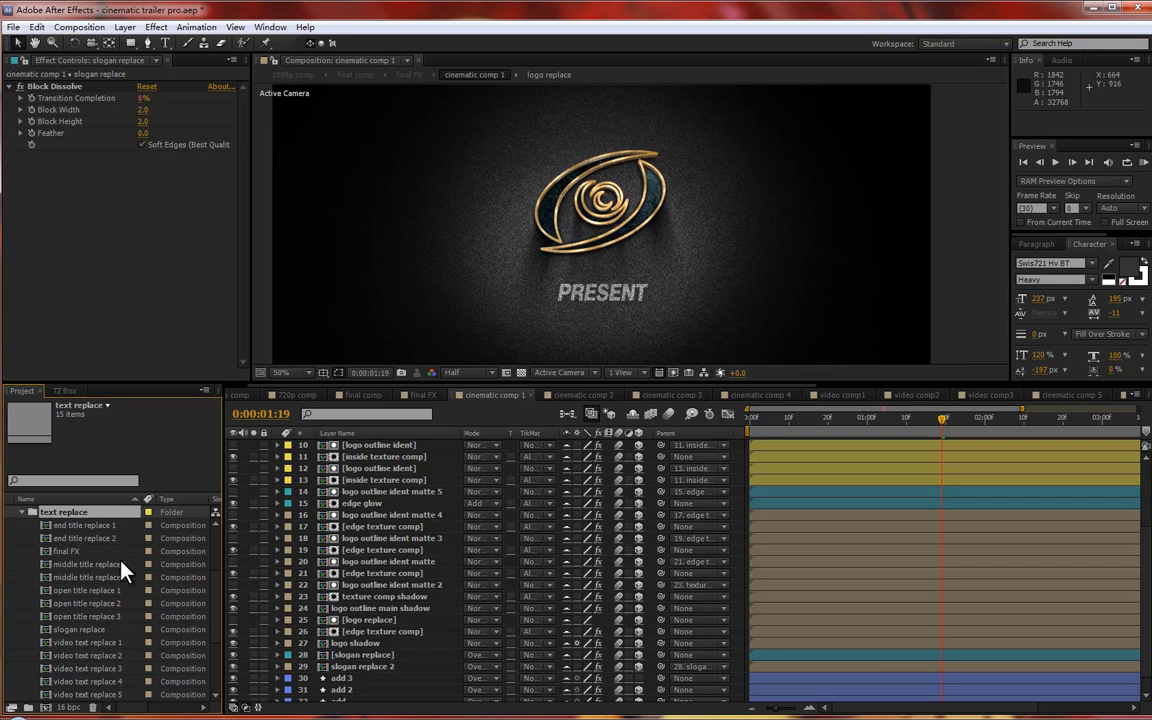
pyautogui.scroll(2, 100, 556)
pyautogui.scroll(-2, 141, 591)
pyautogui.scroll(1, 141, 591)
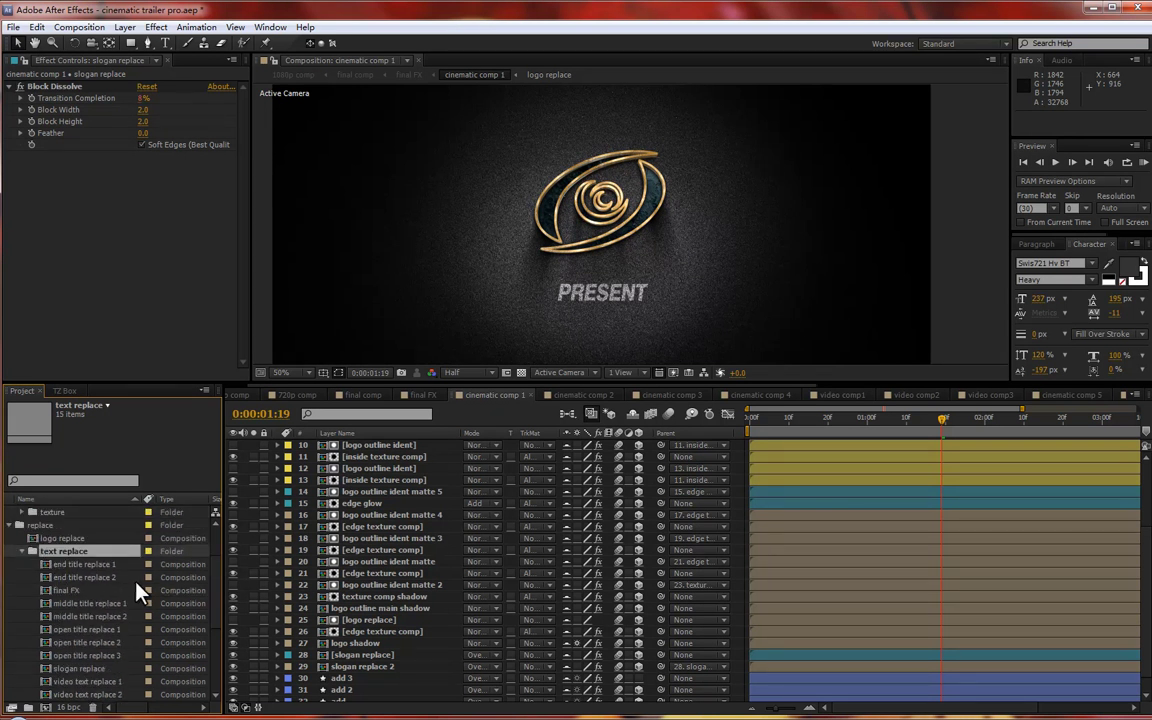
pyautogui.scroll(-1, 141, 591)
# - Preview the end and middle title replace comps, then select open title replace 1
pyautogui.click(88, 525)
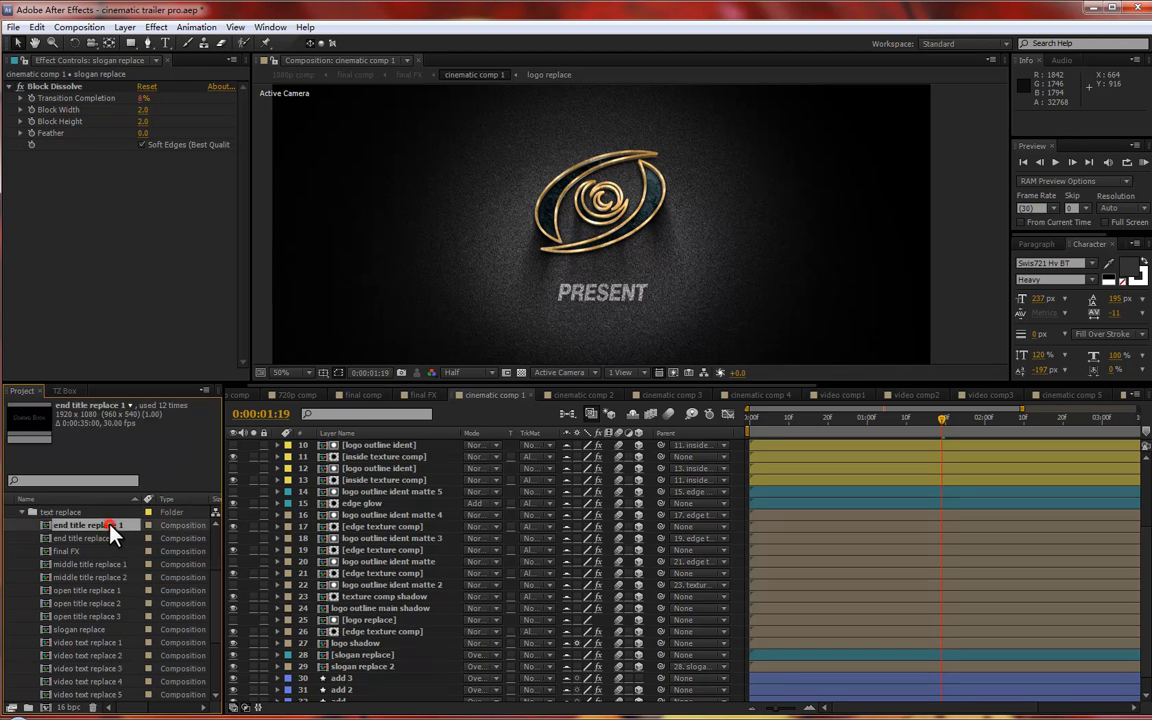
pyautogui.click(90, 538)
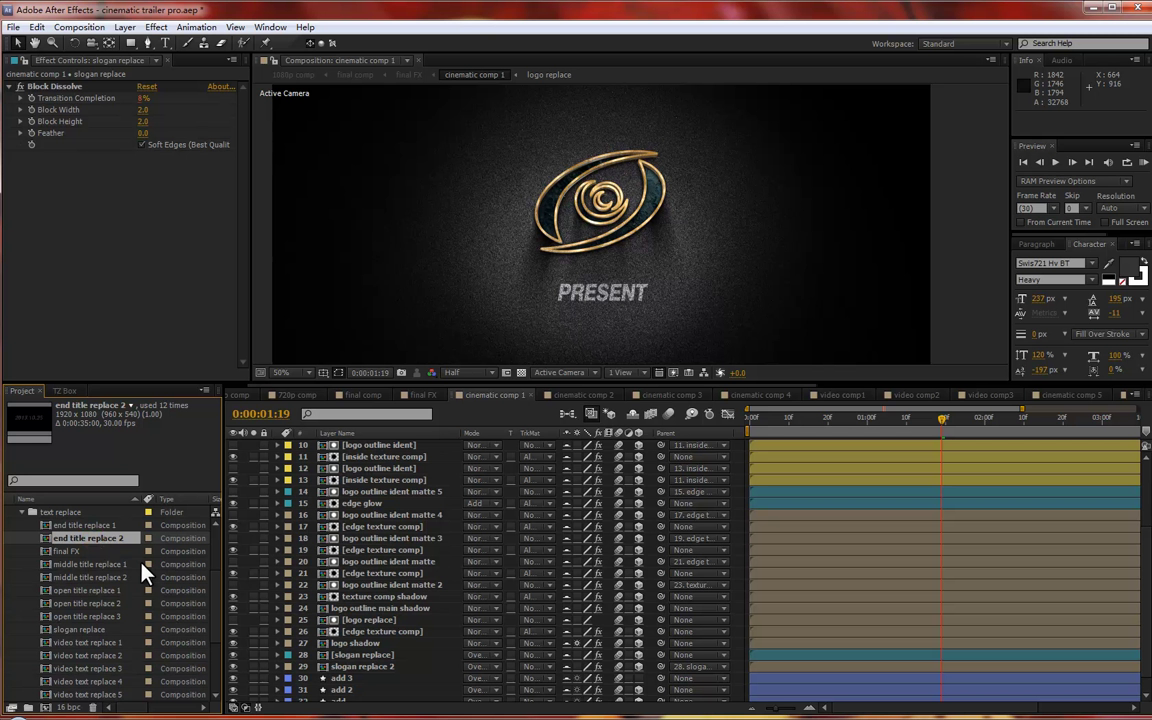
pyautogui.click(83, 526)
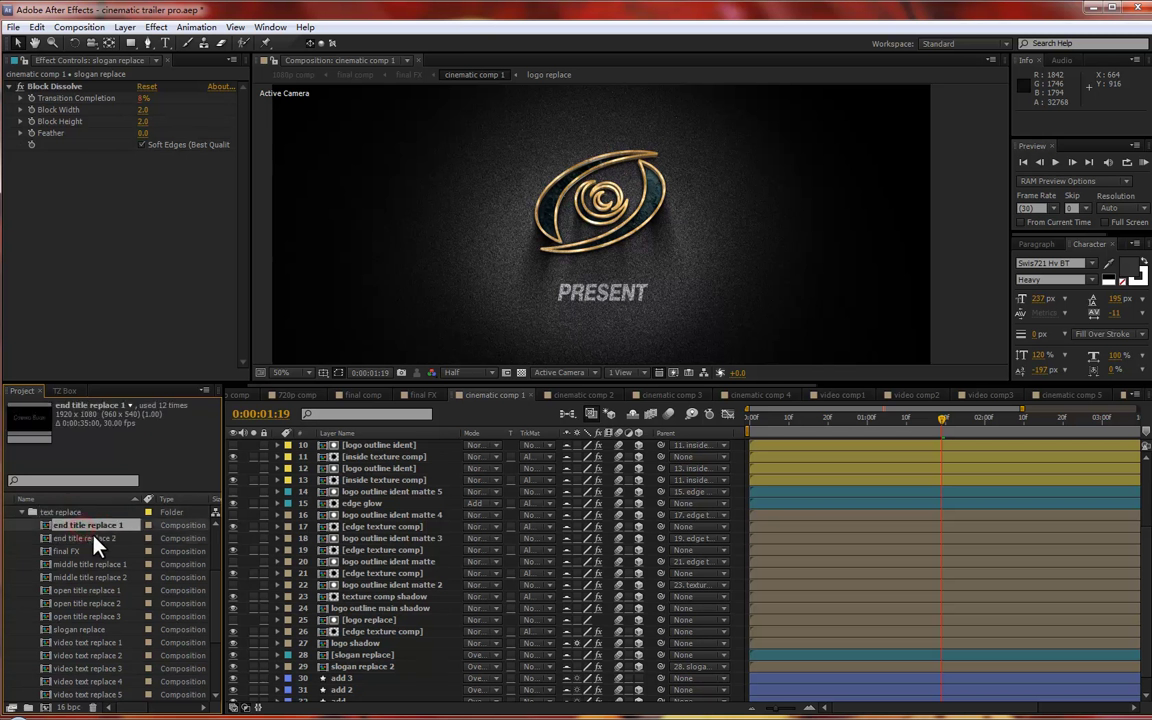
pyautogui.click(100, 539)
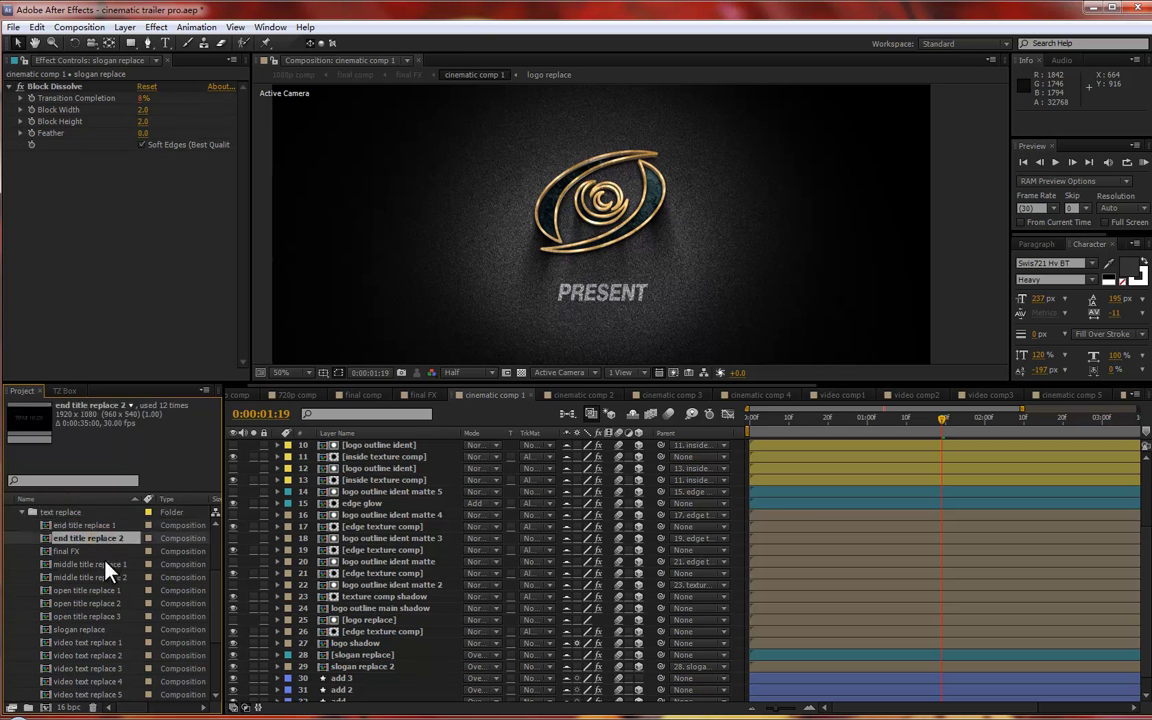
pyautogui.click(103, 577)
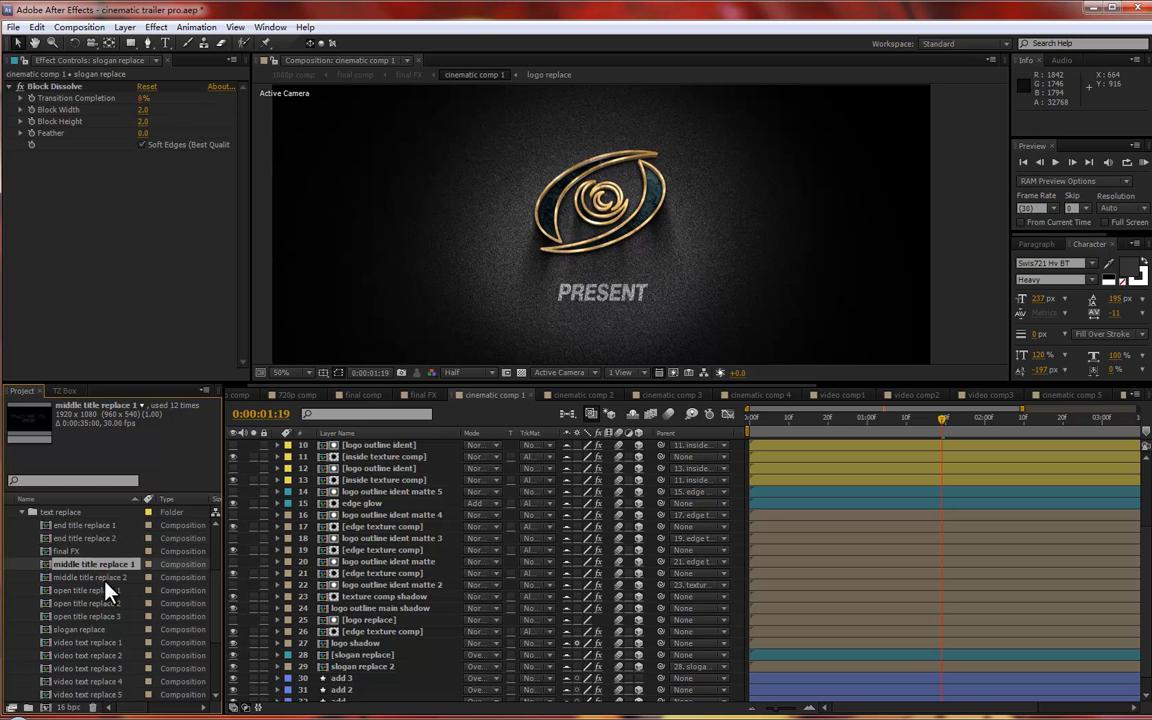
pyautogui.click(98, 589)
pyautogui.scroll(-1, 98, 589)
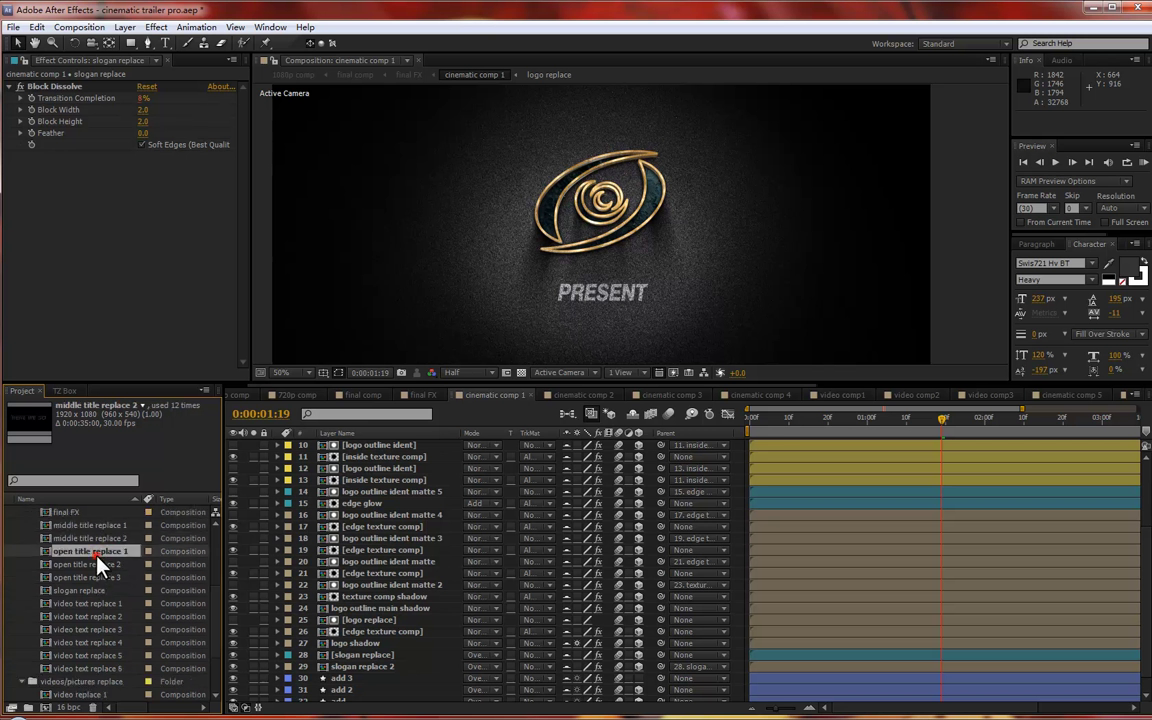
pyautogui.click(100, 552)
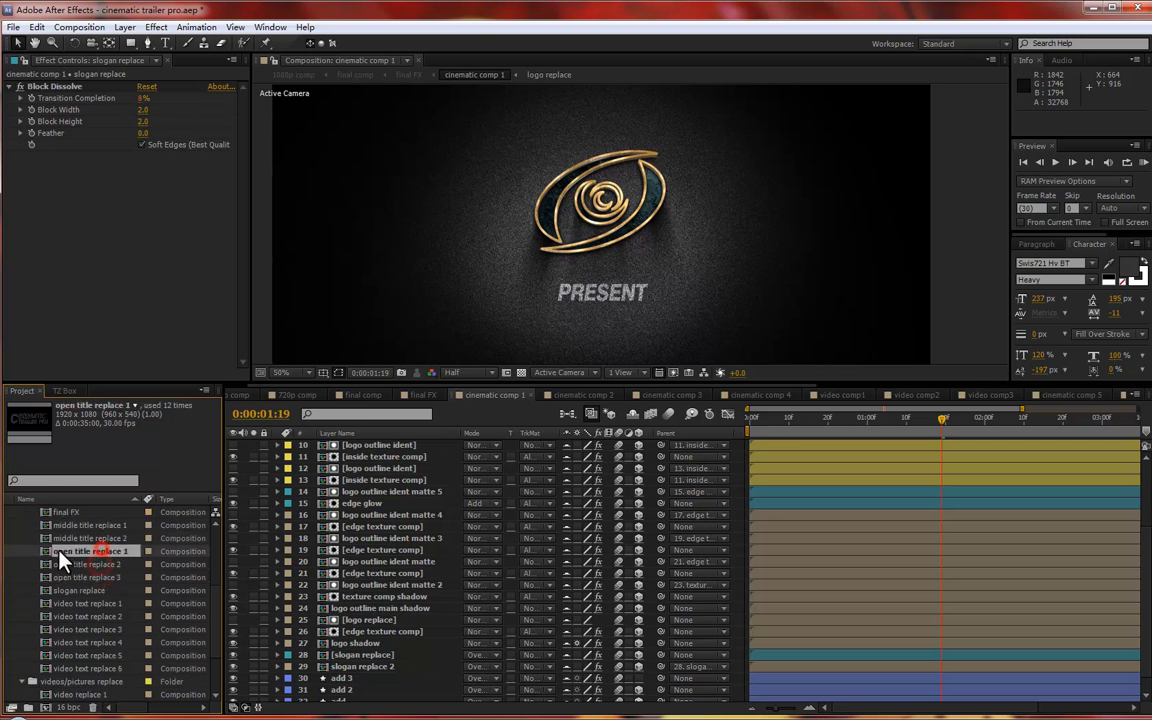
# - Open open title replace 1 and hide the Cinematic trailer pro text layer
pyautogui.doubleClick(112, 551)
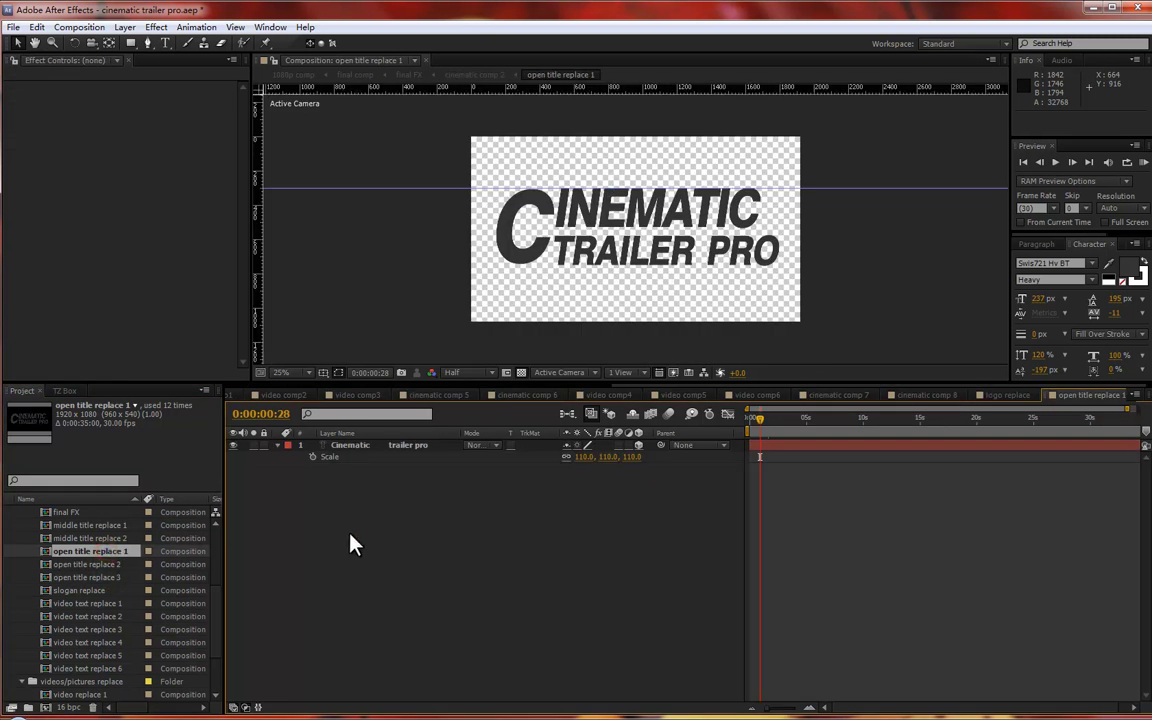
pyautogui.click(407, 515)
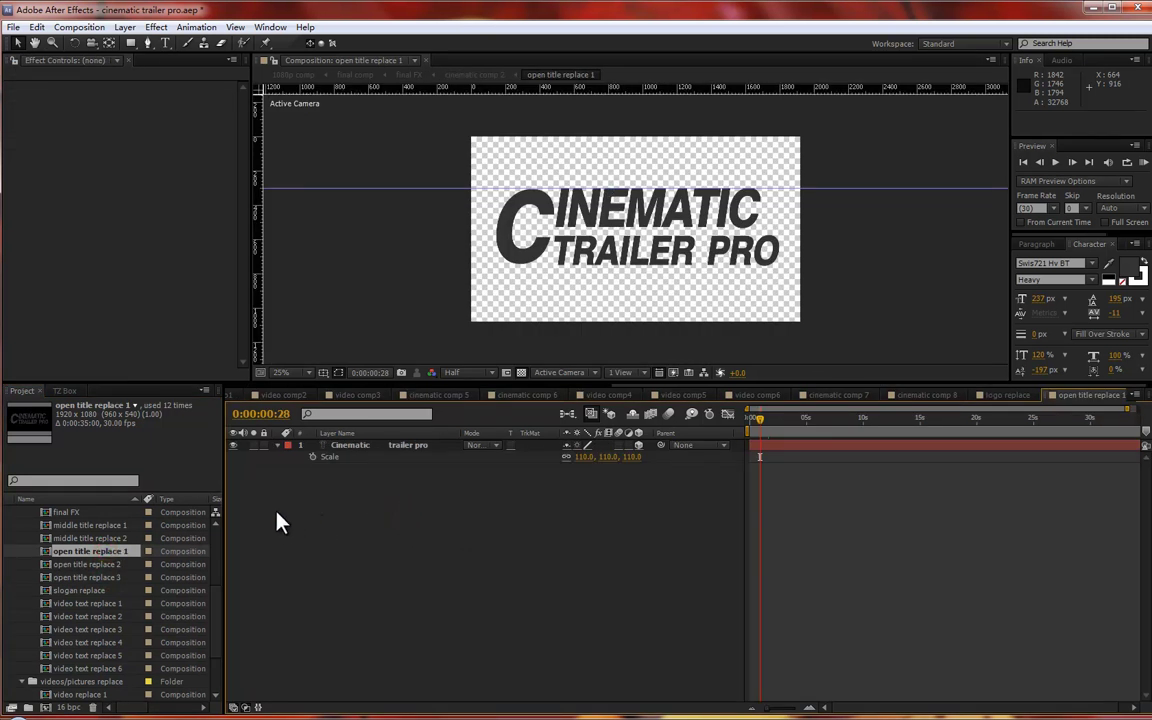
pyautogui.doubleClick(404, 446)
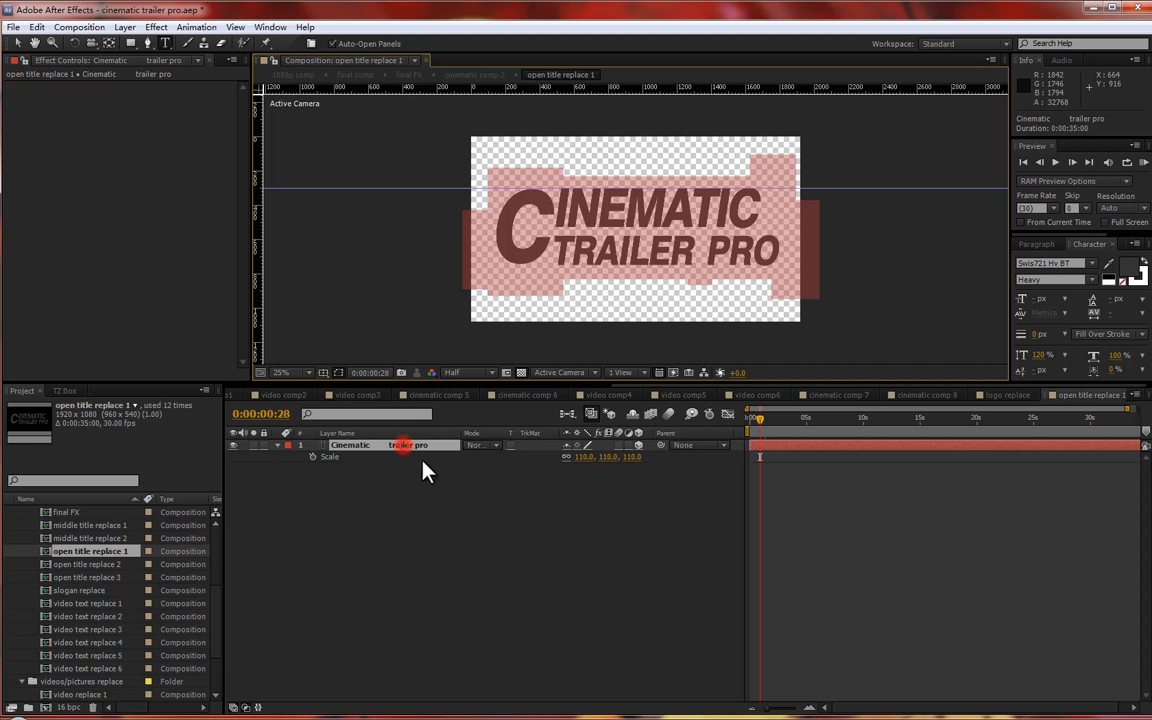
pyautogui.click(357, 488)
pyautogui.click(235, 446)
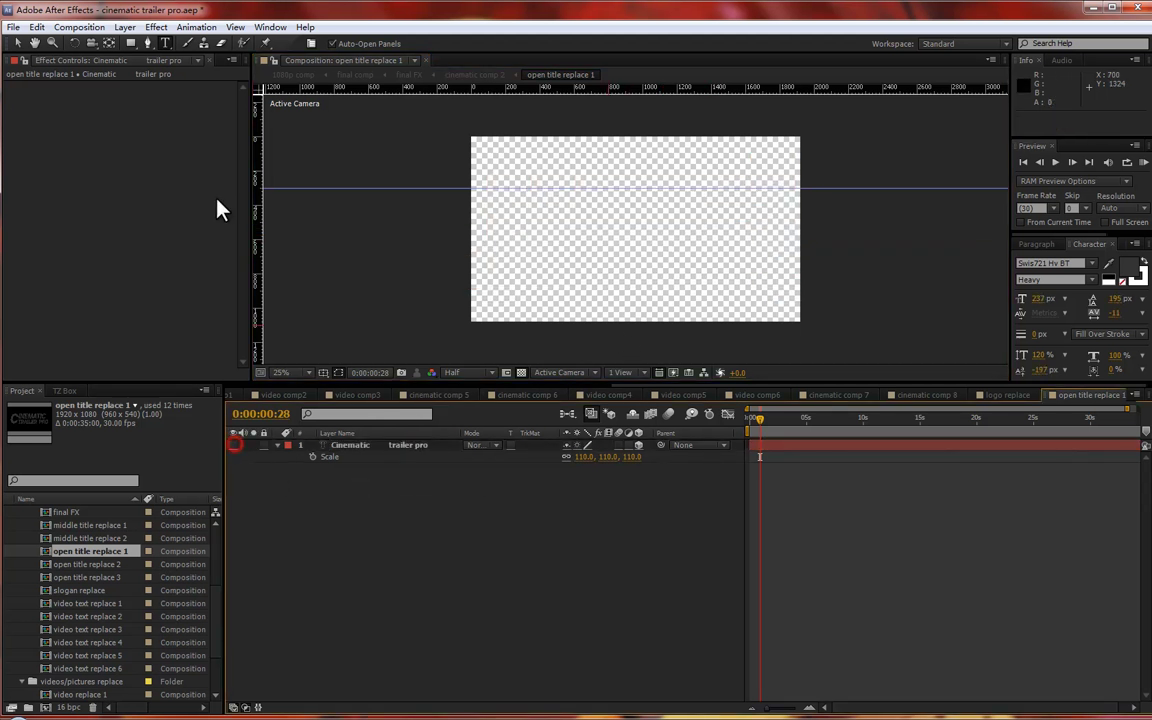
# - Add a YOUR TEXT HERE text layer, move it up-left, and break HERE onto a second line
pyautogui.click(555, 240)
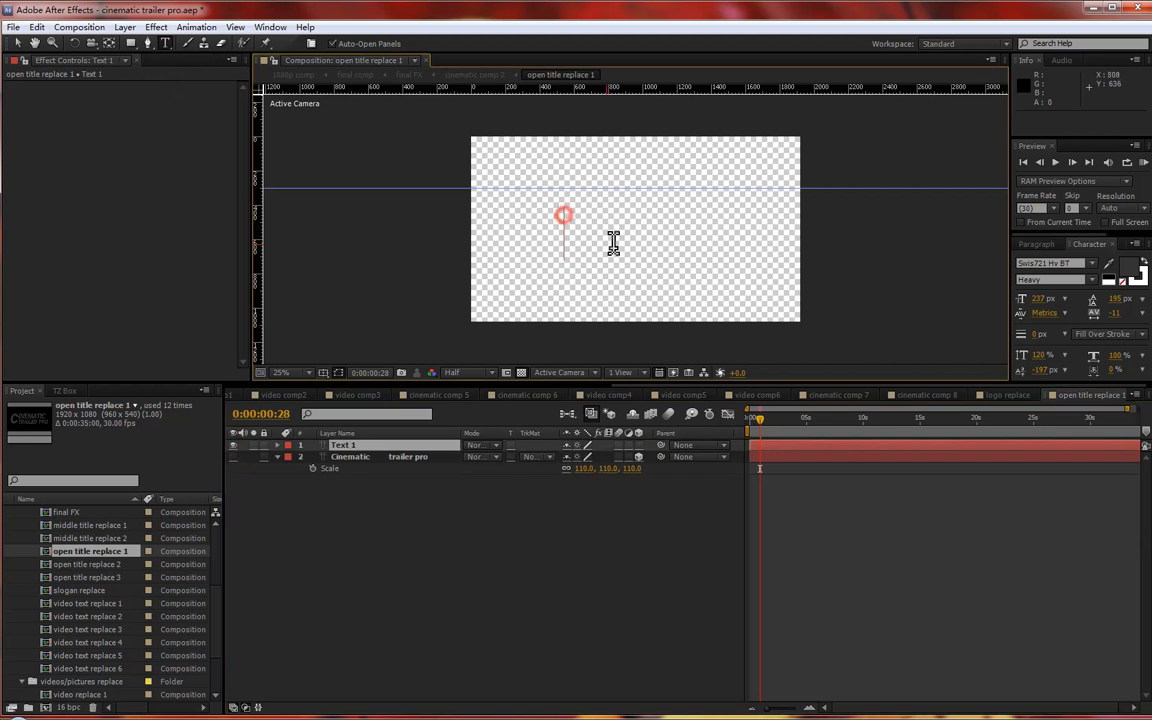
pyautogui.write('YOU')
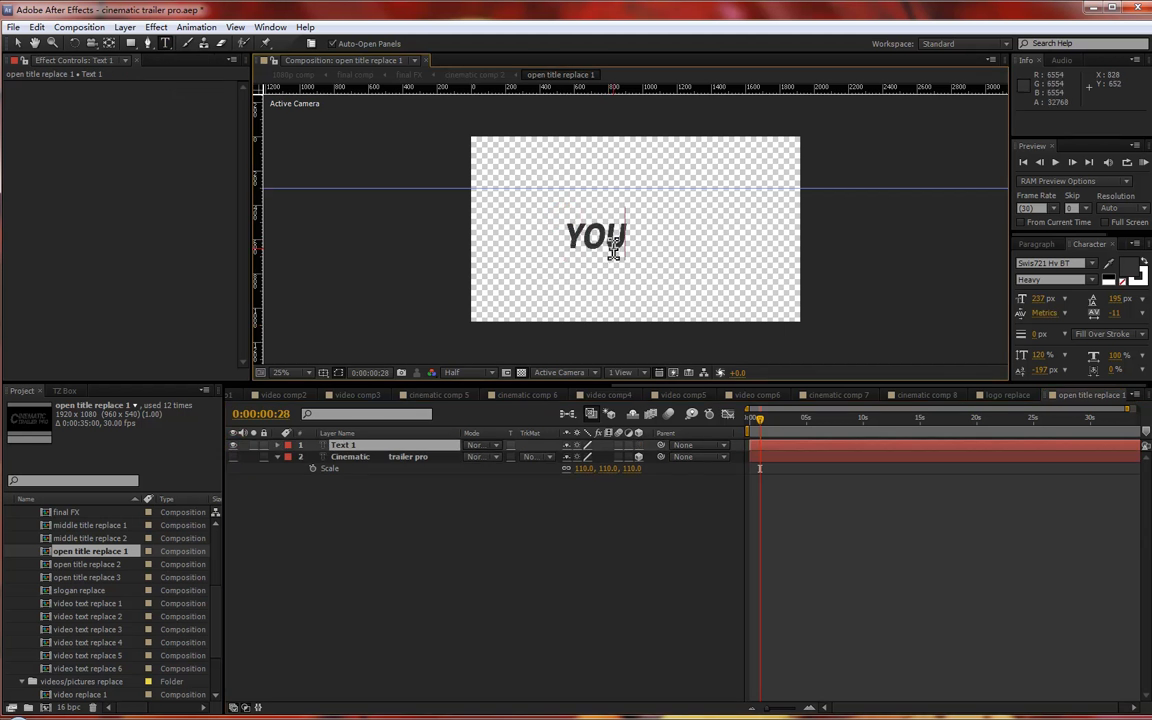
pyautogui.write('R TEX')
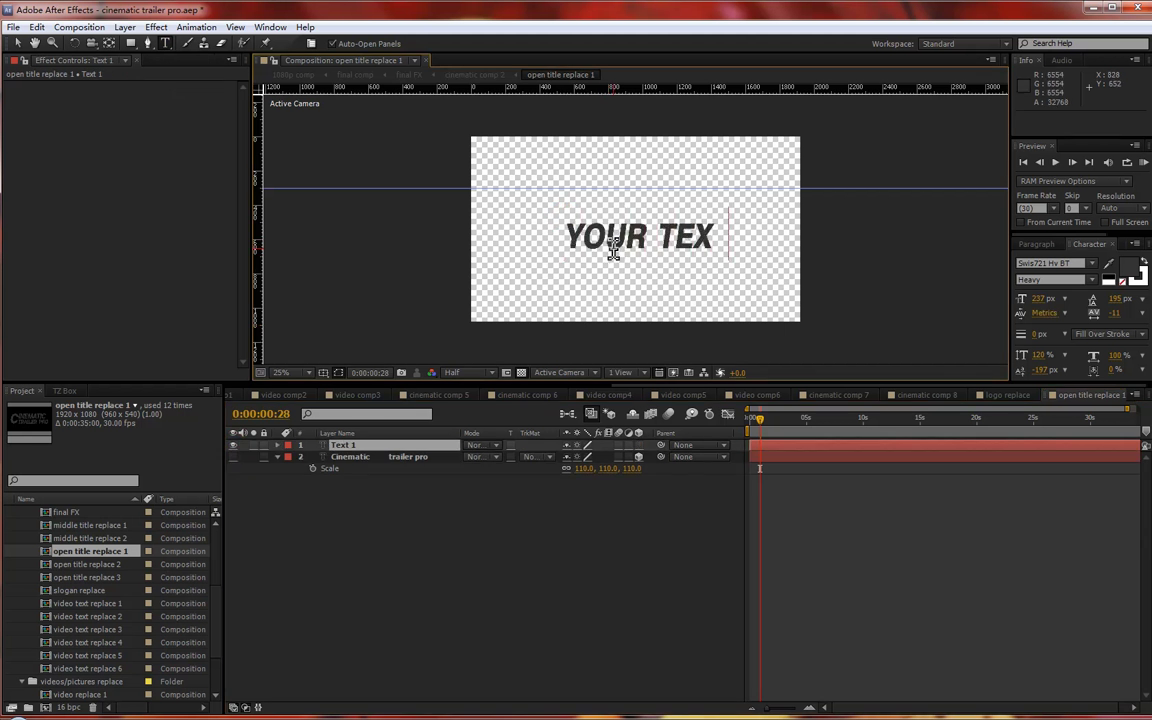
pyautogui.write('T HERE')
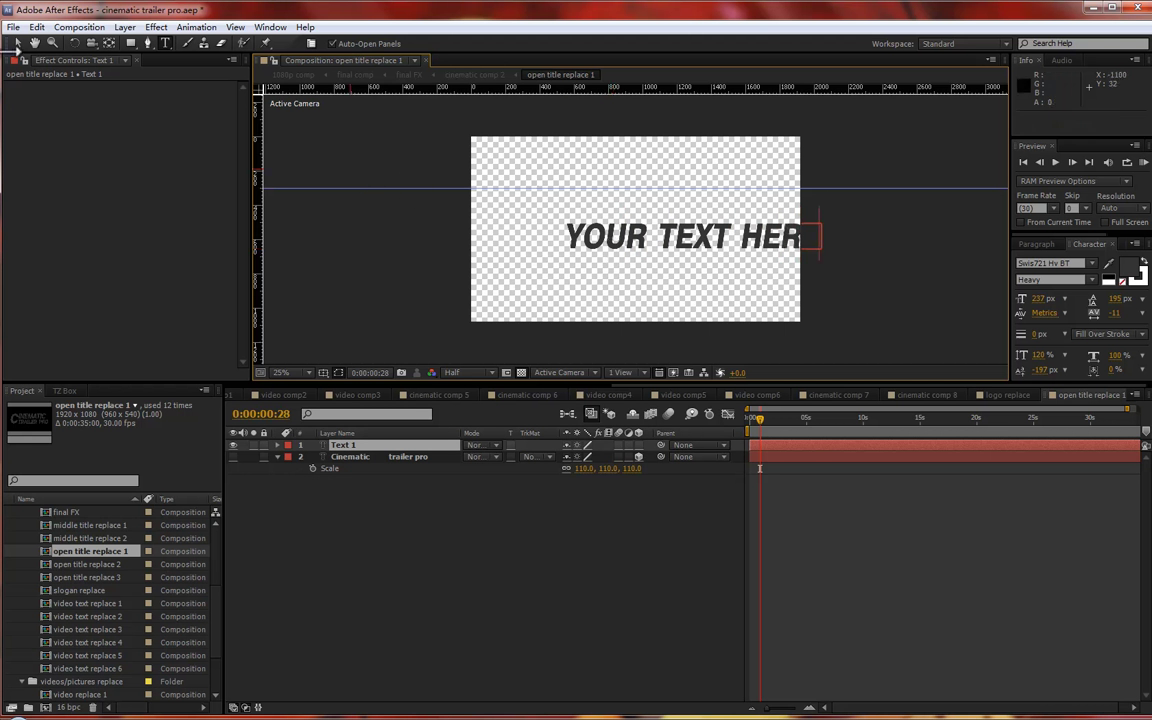
pyautogui.click(18, 45)
pyautogui.moveTo(712, 249); pyautogui.dragTo(650, 226)
pyautogui.doubleClick(681, 213)
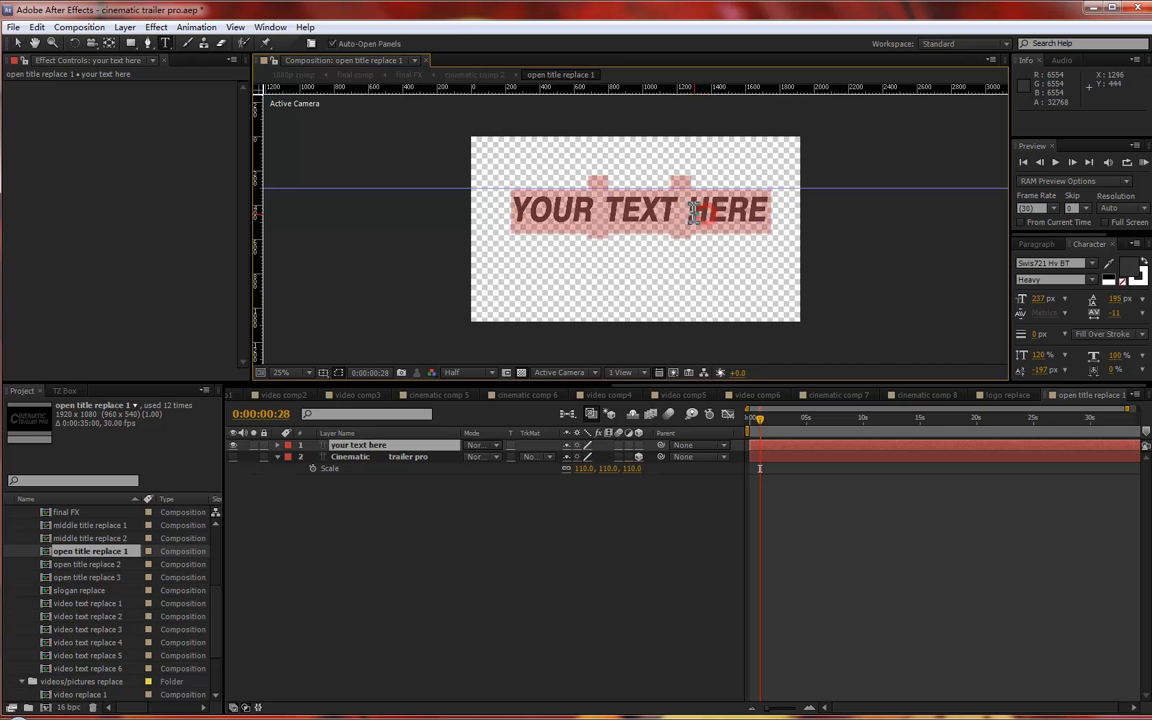
pyautogui.click(692, 213)
pyautogui.press('Return')
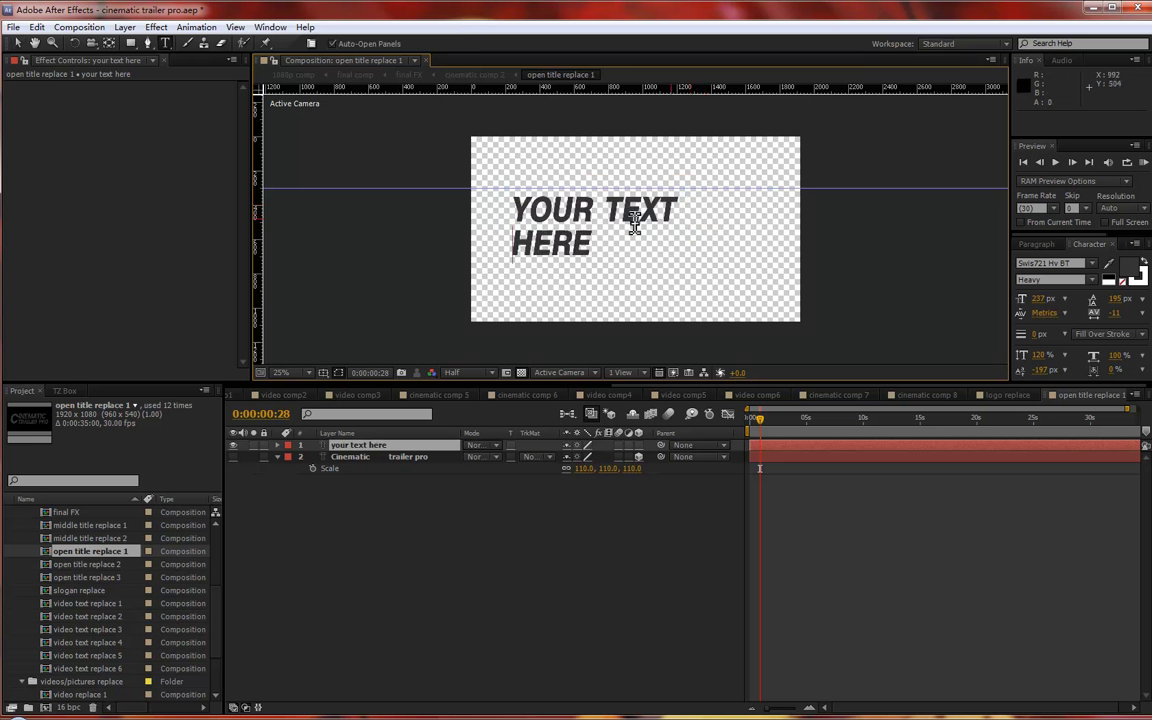
pyautogui.moveTo(586, 262); pyautogui.dragTo(478, 196)
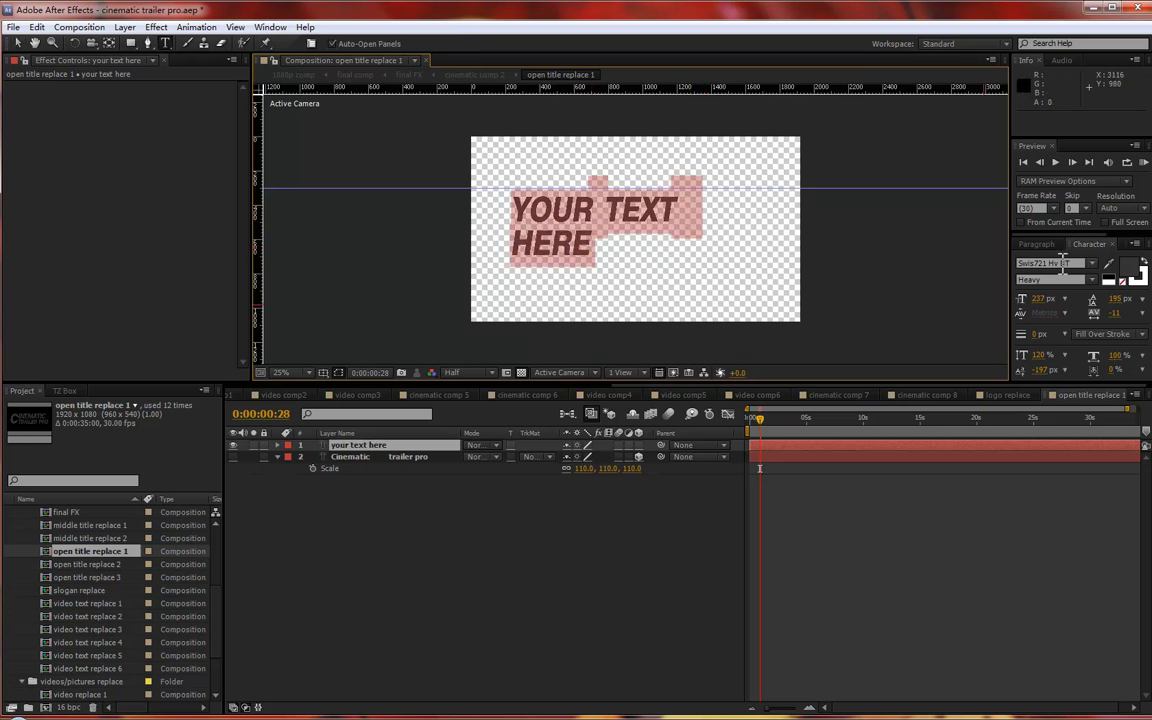
# - Centre-align the YOUR TEXT / HERE title and move it to the middle of the frame
pyautogui.click(1053, 246)
pyautogui.click(1042, 262)
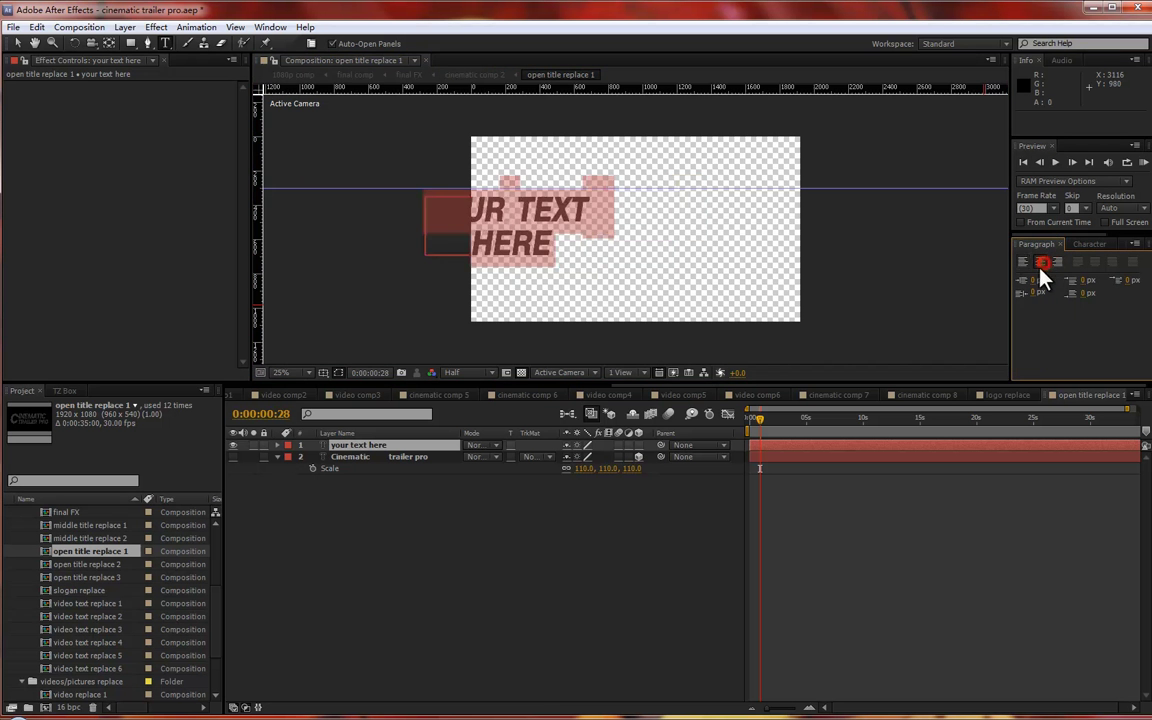
pyautogui.click(17, 43)
pyautogui.moveTo(575, 232); pyautogui.dragTo(667, 222)
# - Enlarge the title's font size to 294 px
pyautogui.doubleClick(667, 222)
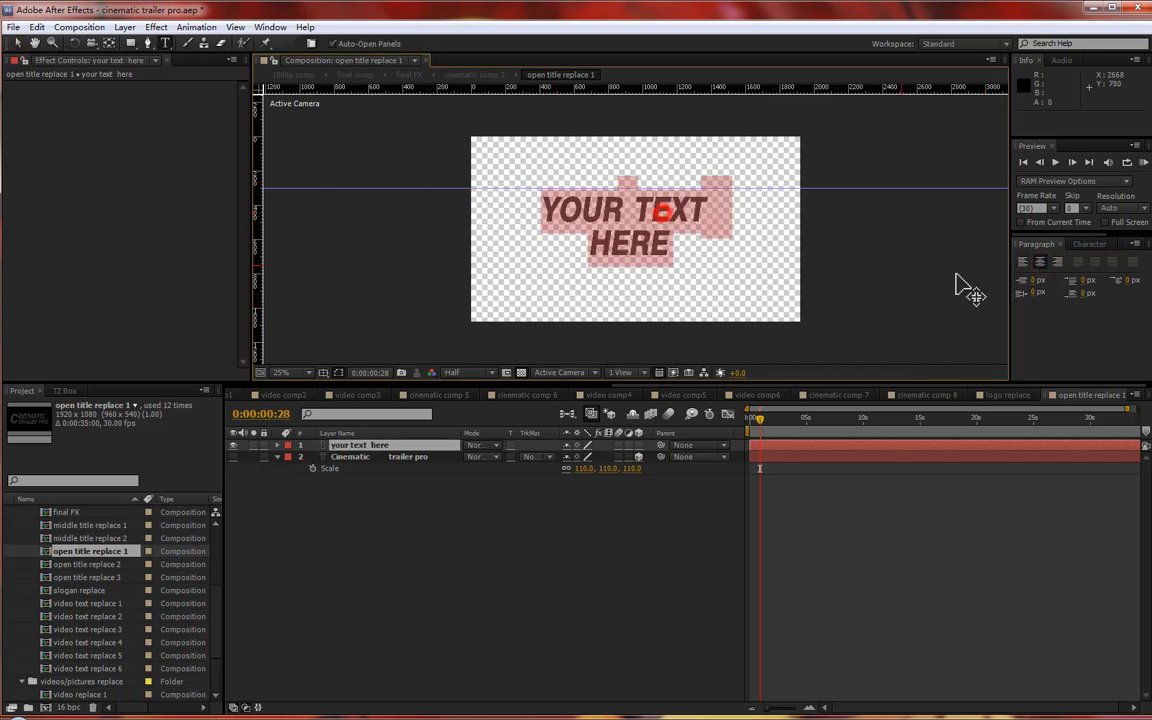
pyautogui.click(1099, 244)
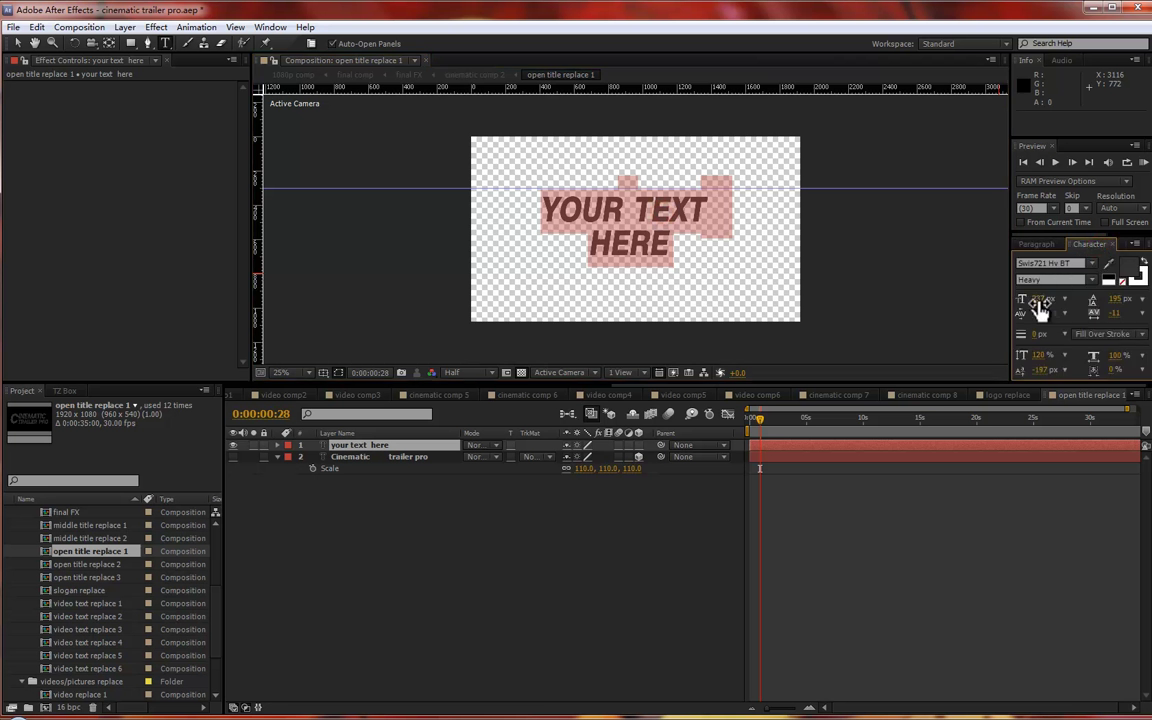
pyautogui.moveTo(1039, 298); pyautogui.dragTo(1143, 302)
pyautogui.click(18, 43)
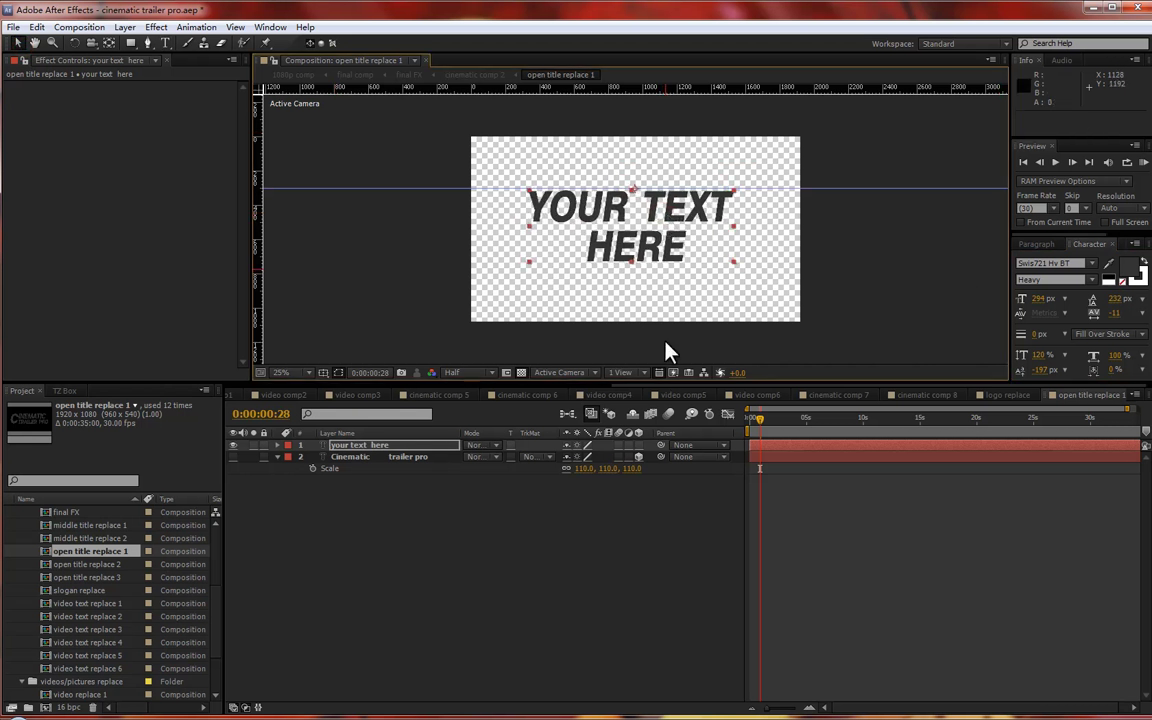
pyautogui.click(663, 522)
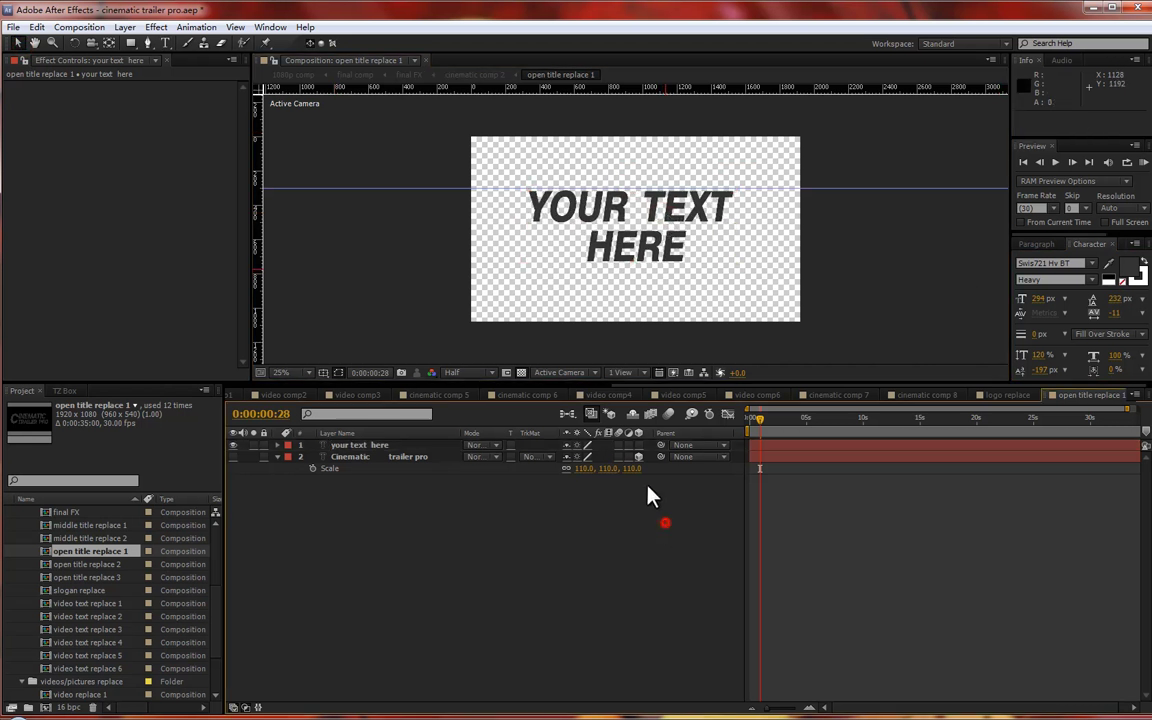
# - Preview the title in cinematic comp 2 through the Mini-Flowchart
pyautogui.click(567, 414)
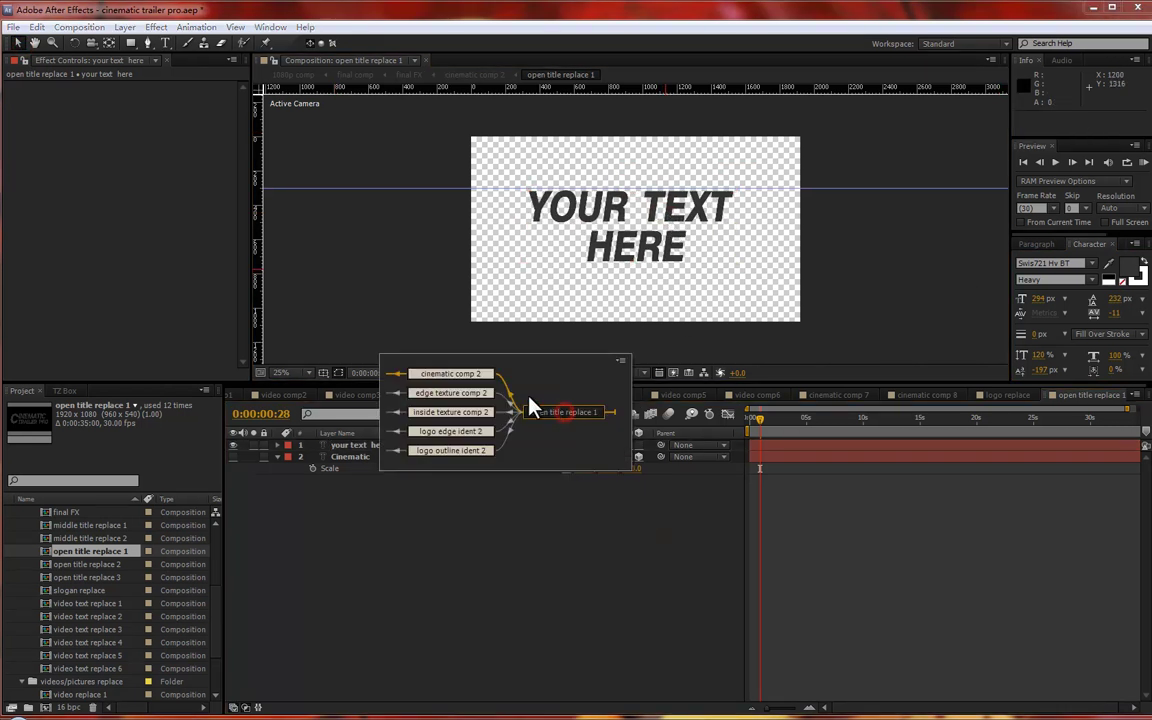
pyautogui.click(461, 376)
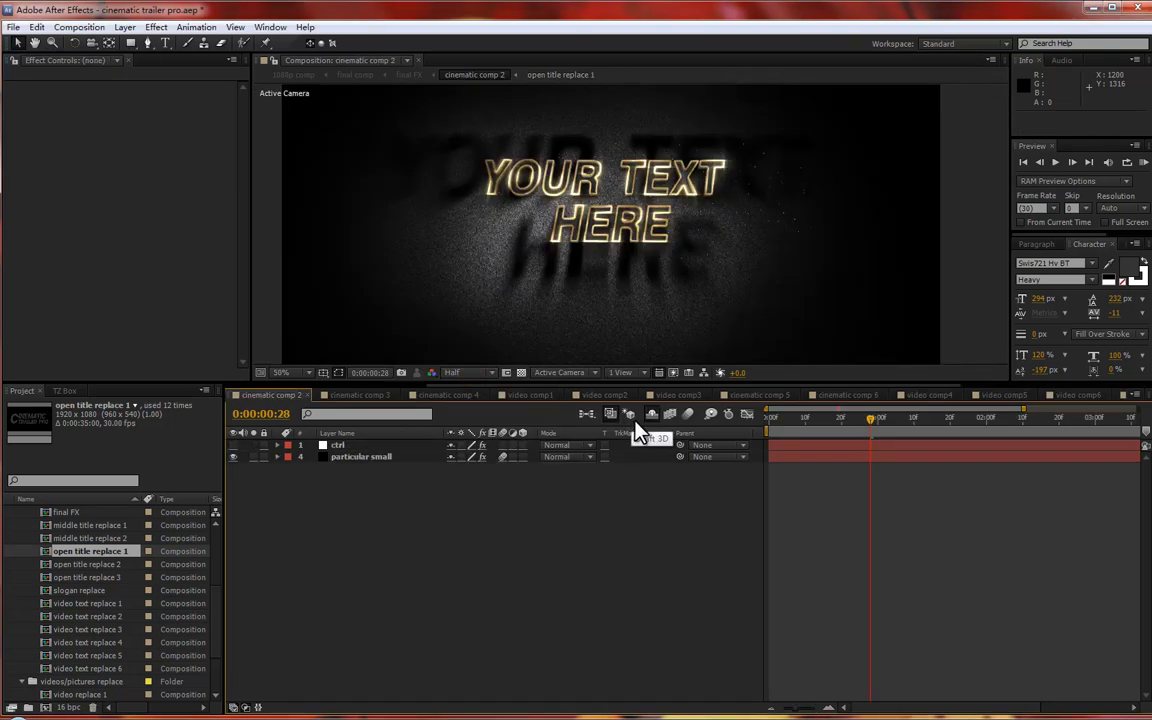
pyautogui.click(580, 418)
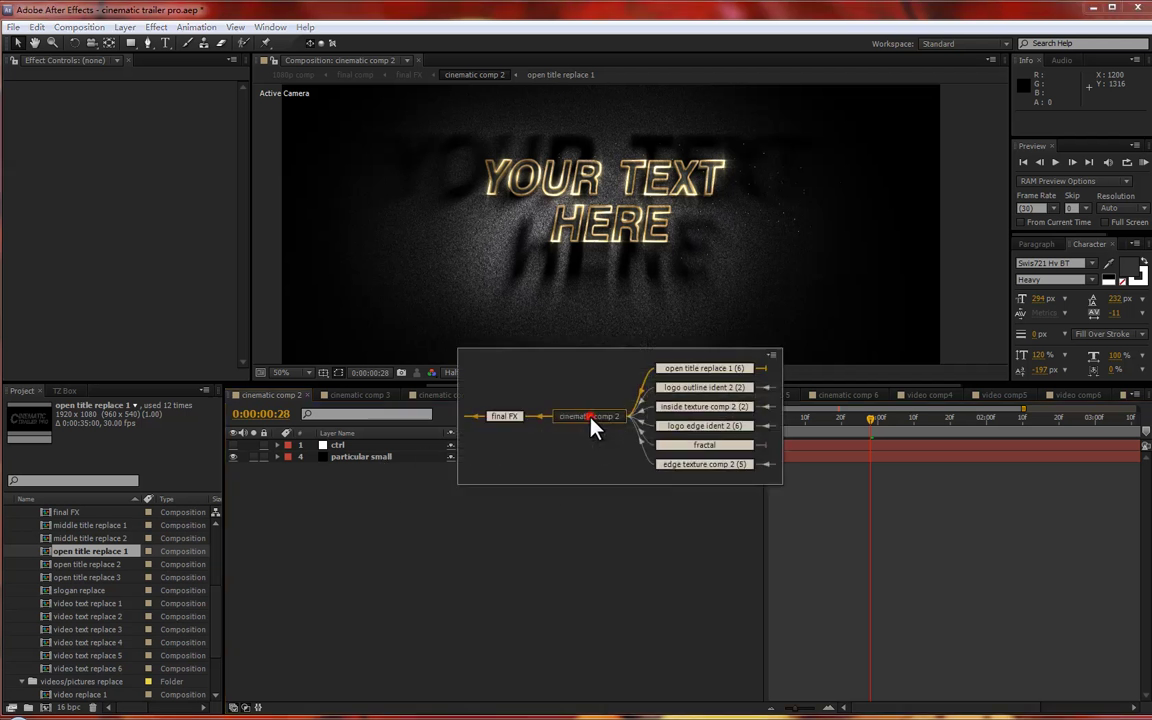
pyautogui.click(508, 520)
# - Make the YOUR TEXT HERE layer in open title replace 1 3D and view it in cinematic comp 2
pyautogui.doubleClick(113, 563)
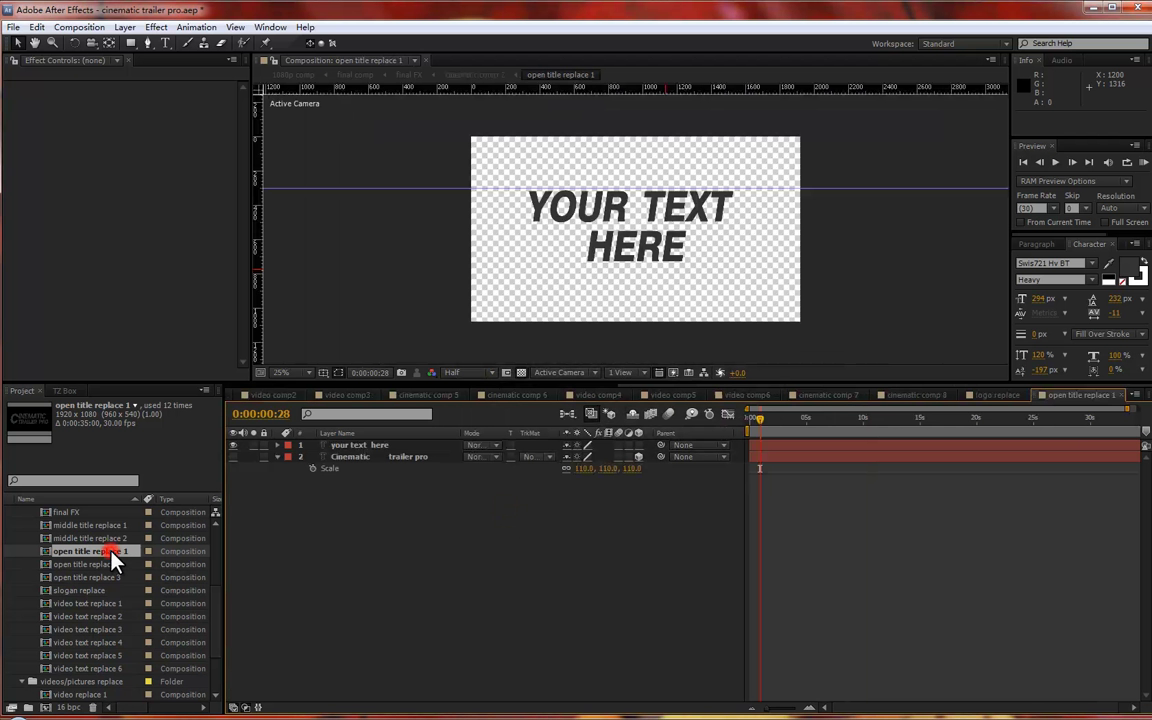
pyautogui.click(384, 447)
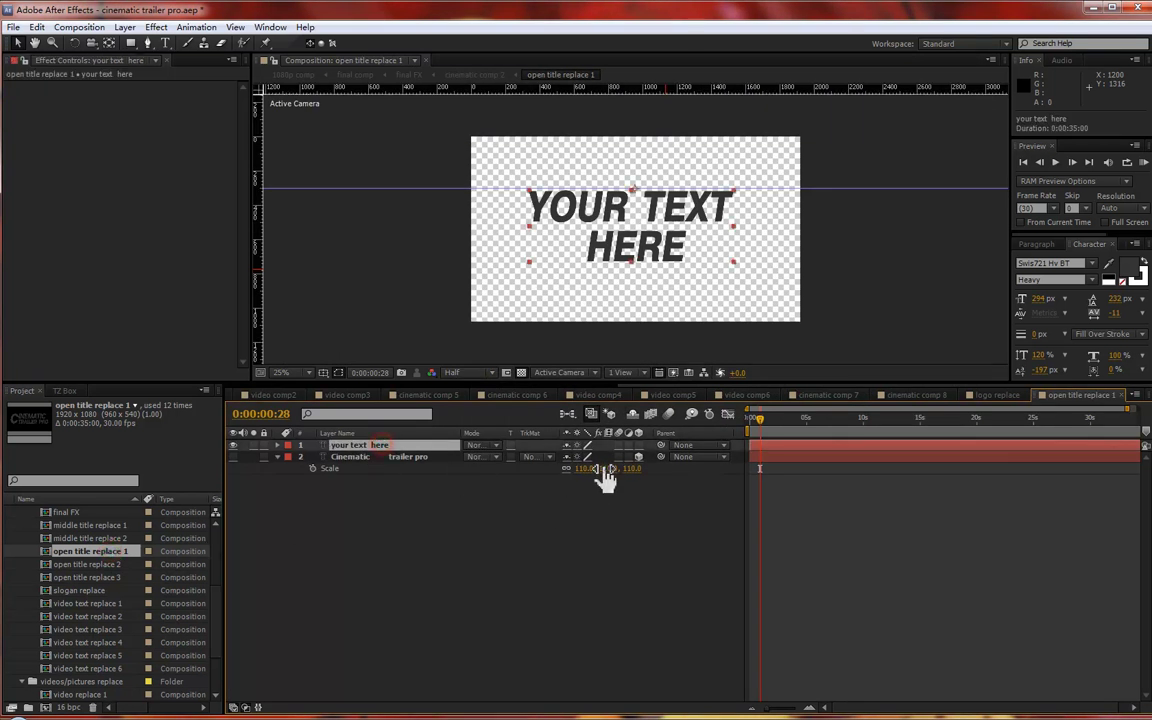
pyautogui.click(637, 443)
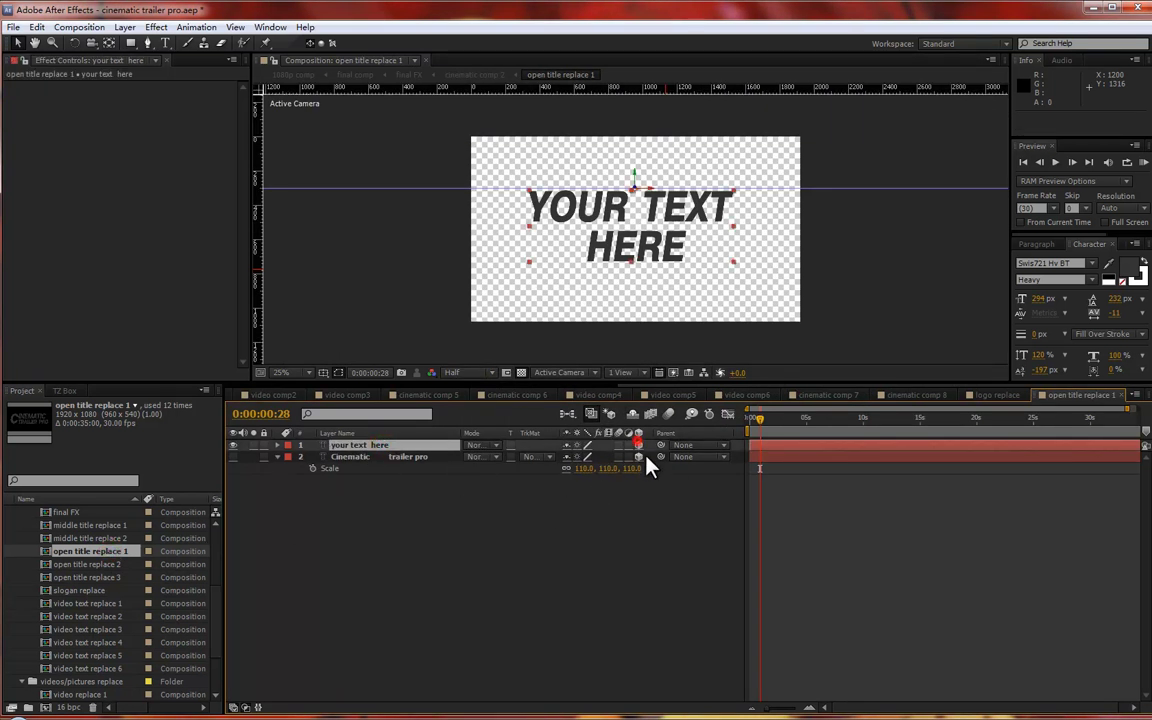
pyautogui.click(567, 413)
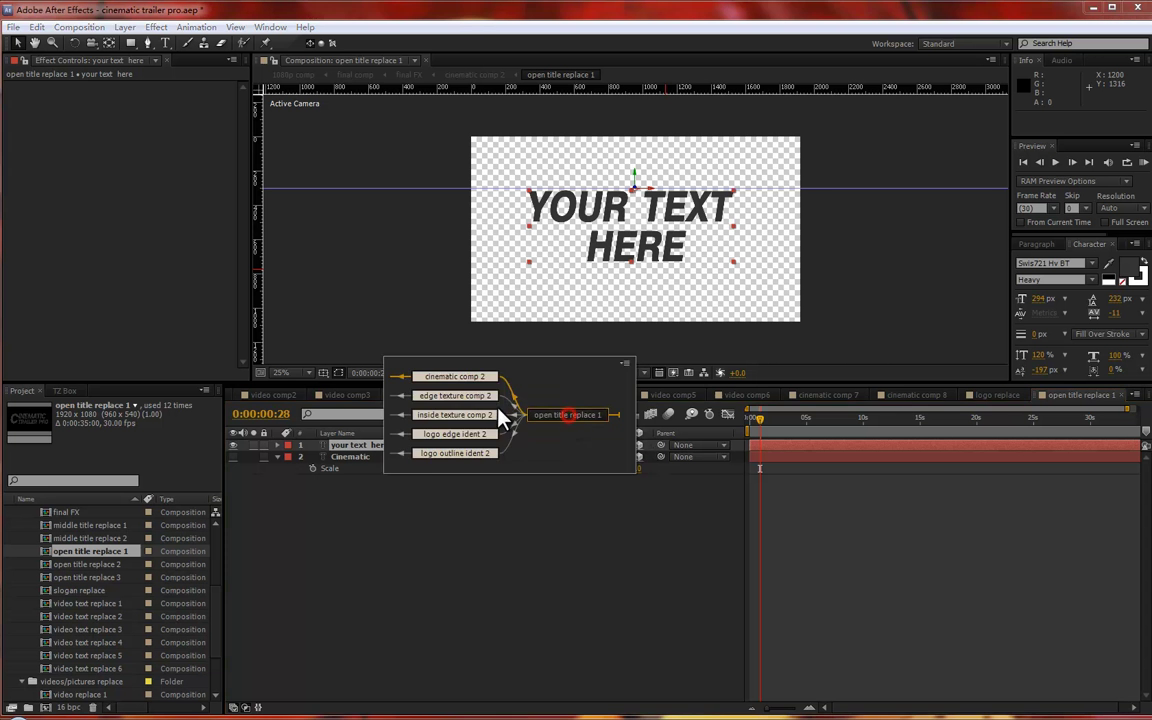
pyautogui.click(463, 377)
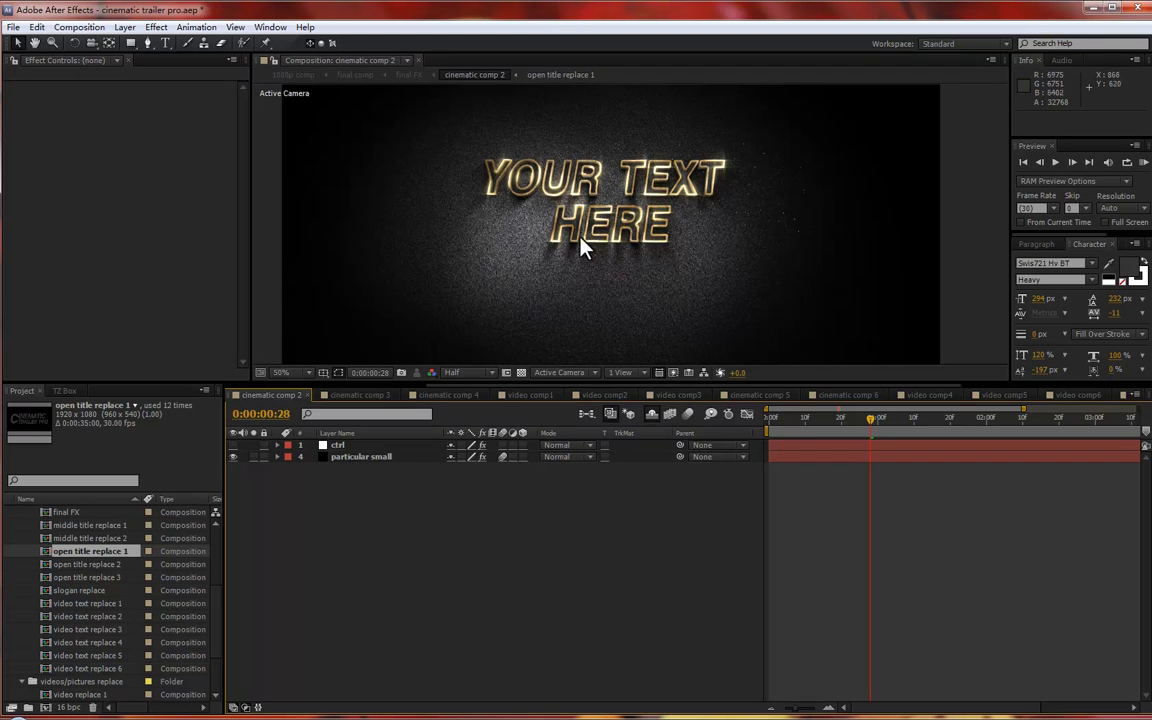
# - Open open title replace 2 at 0:00:11:09, select THIS AUTUMN SEASON, and list its parent comps
pyautogui.click(365, 566)
pyautogui.click(82, 566)
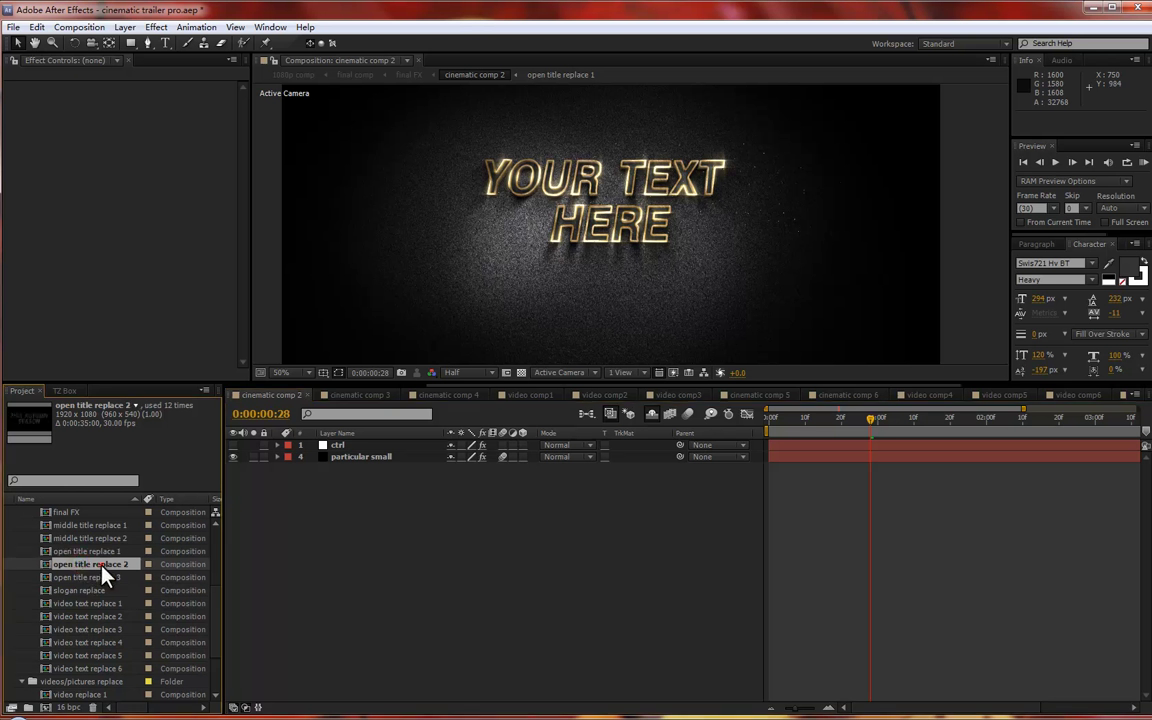
pyautogui.doubleClick(101, 566)
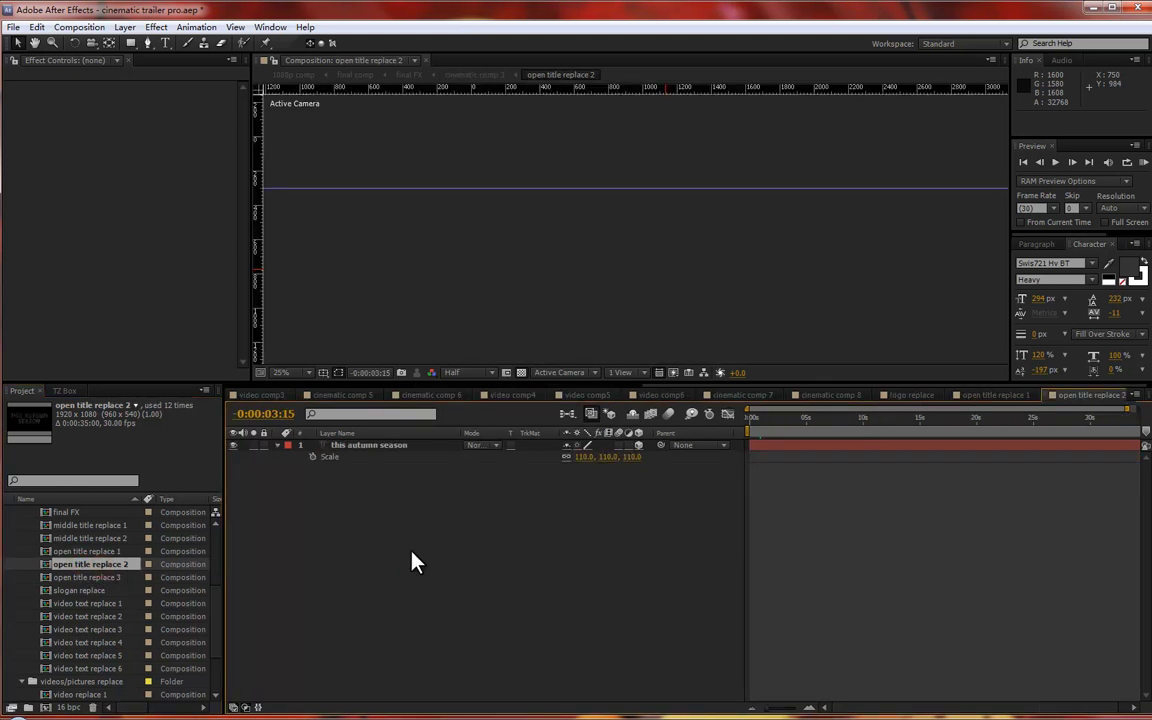
pyautogui.click(878, 420)
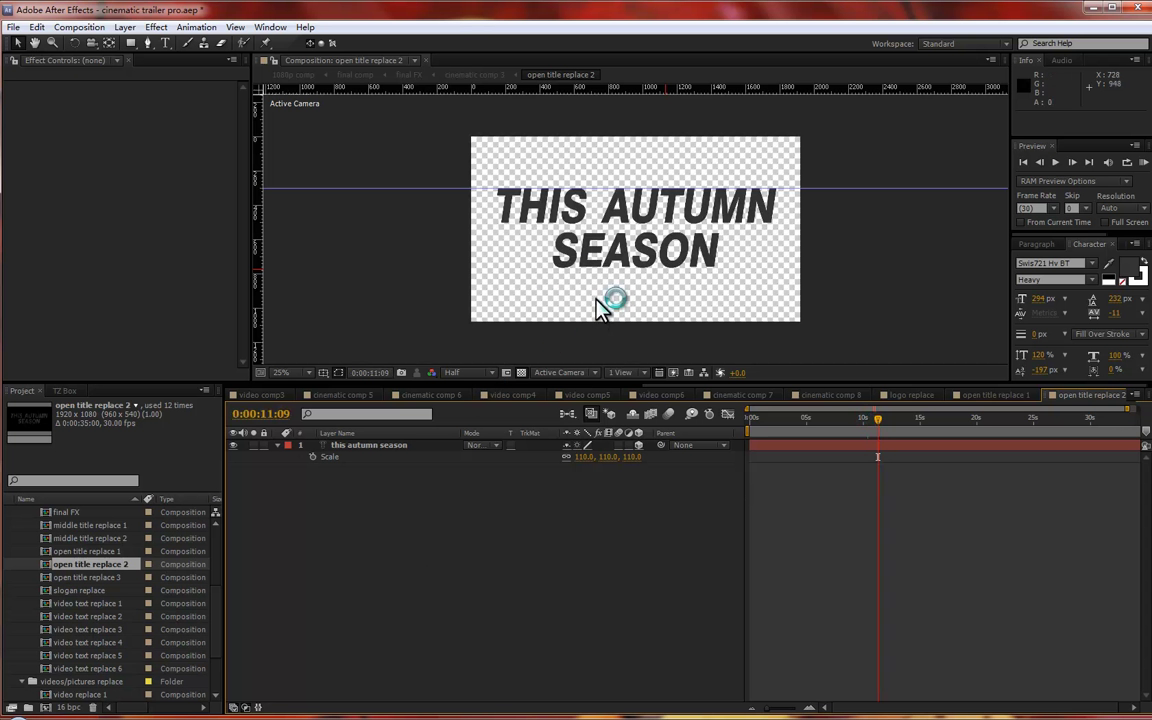
pyautogui.click(427, 453)
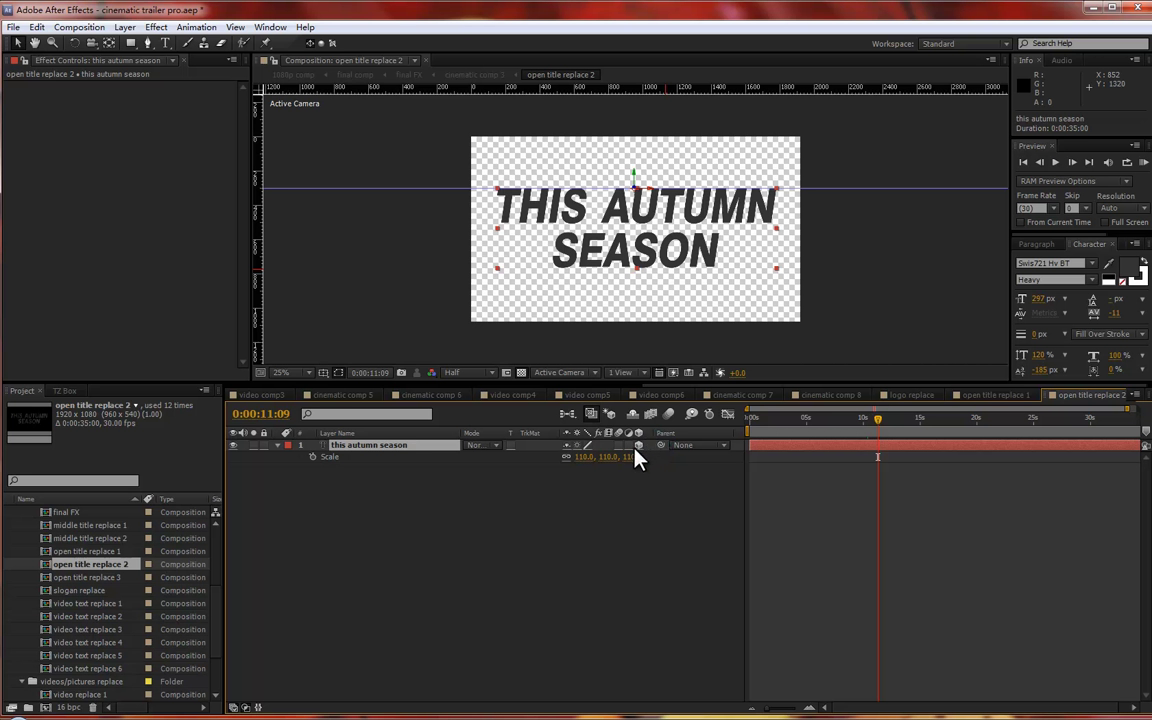
pyautogui.click(567, 413)
# - Check the title in cinematic comp 3 at 0:00:01:14, collapsing Light 1's Position
pyautogui.click(470, 377)
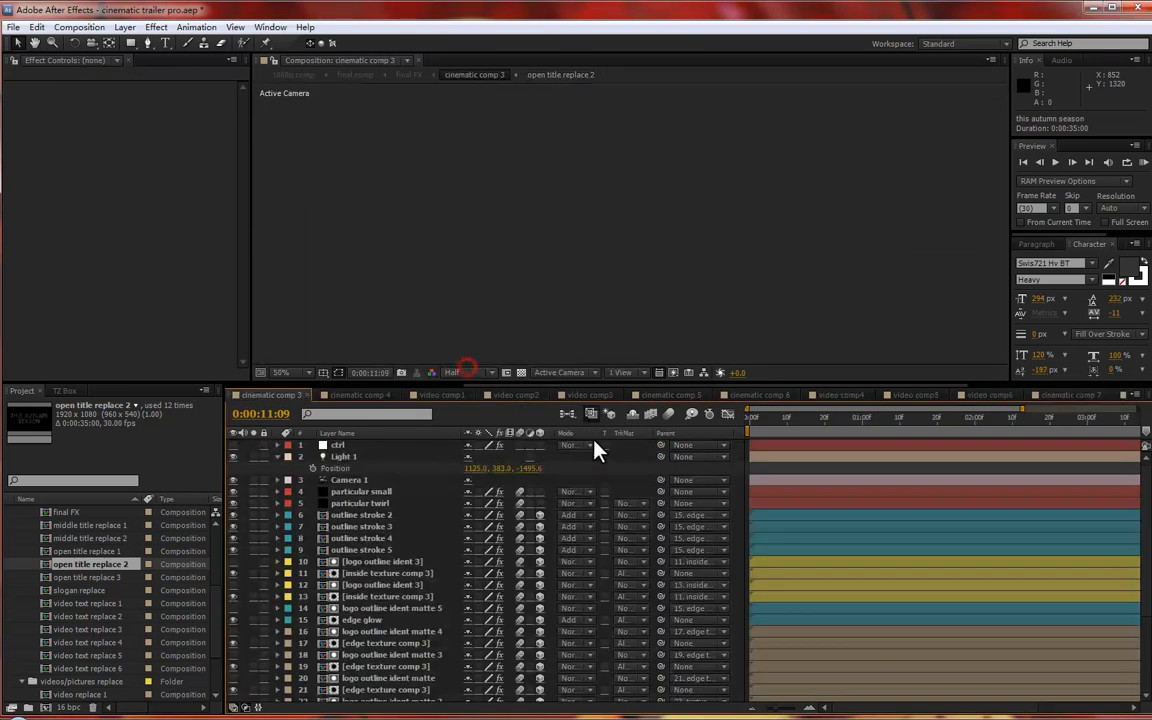
pyautogui.click(914, 420)
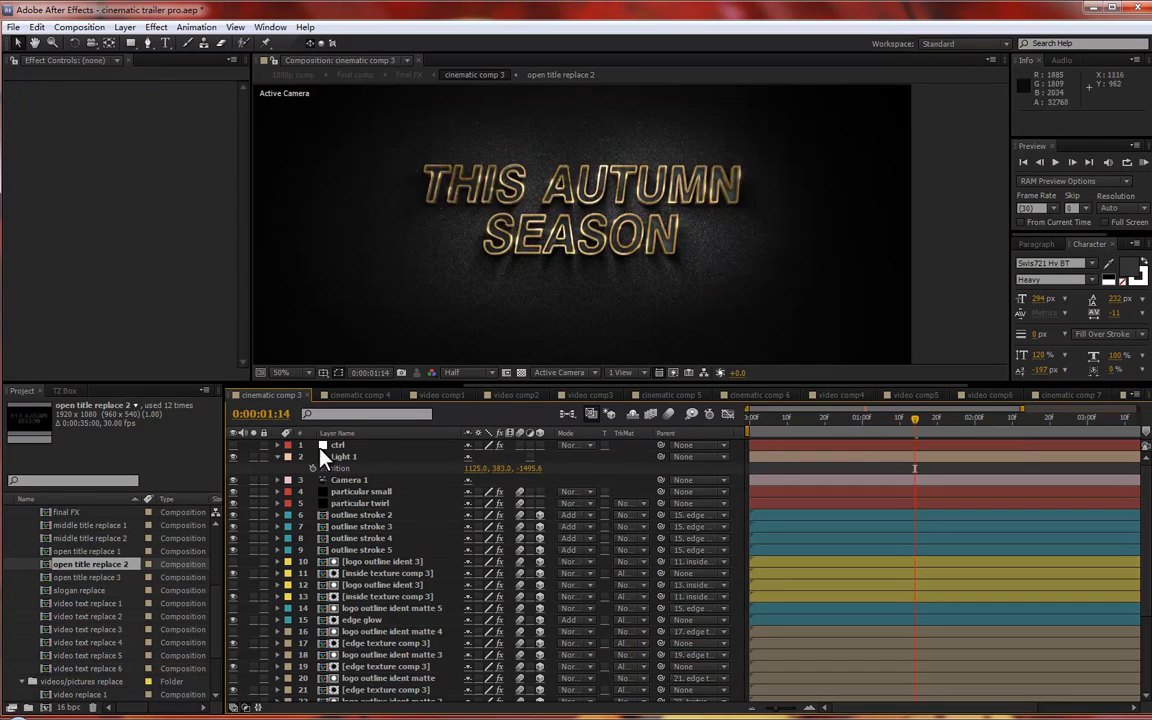
pyautogui.click(278, 456)
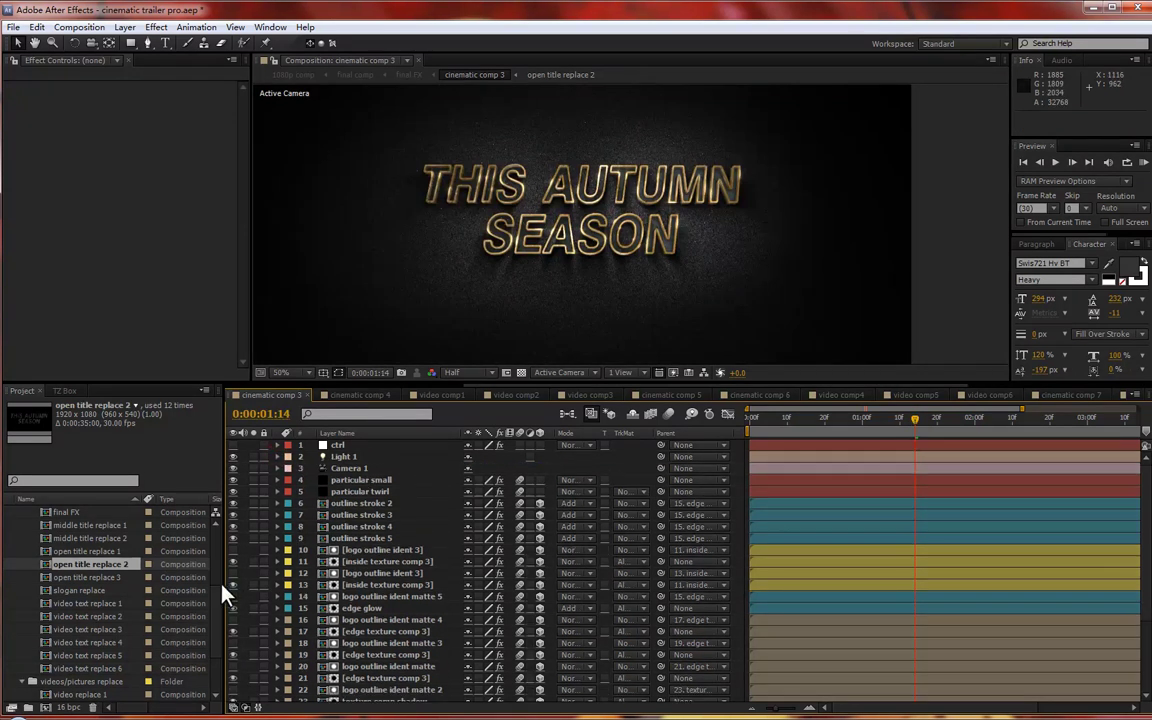
# - Expand videos/pictures replace and open video replace 1 at its REPLACE HERE placeholder frame
pyautogui.scroll(1, 216, 596)
pyautogui.scroll(5, 217, 590)
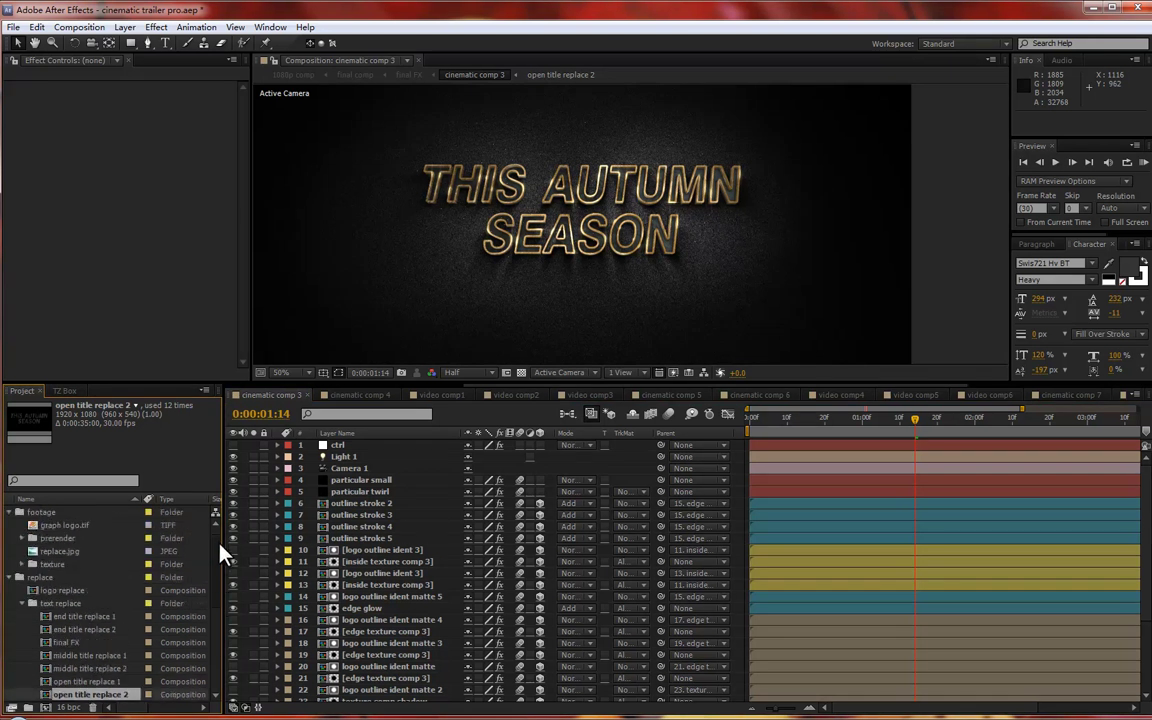
pyautogui.click(21, 603)
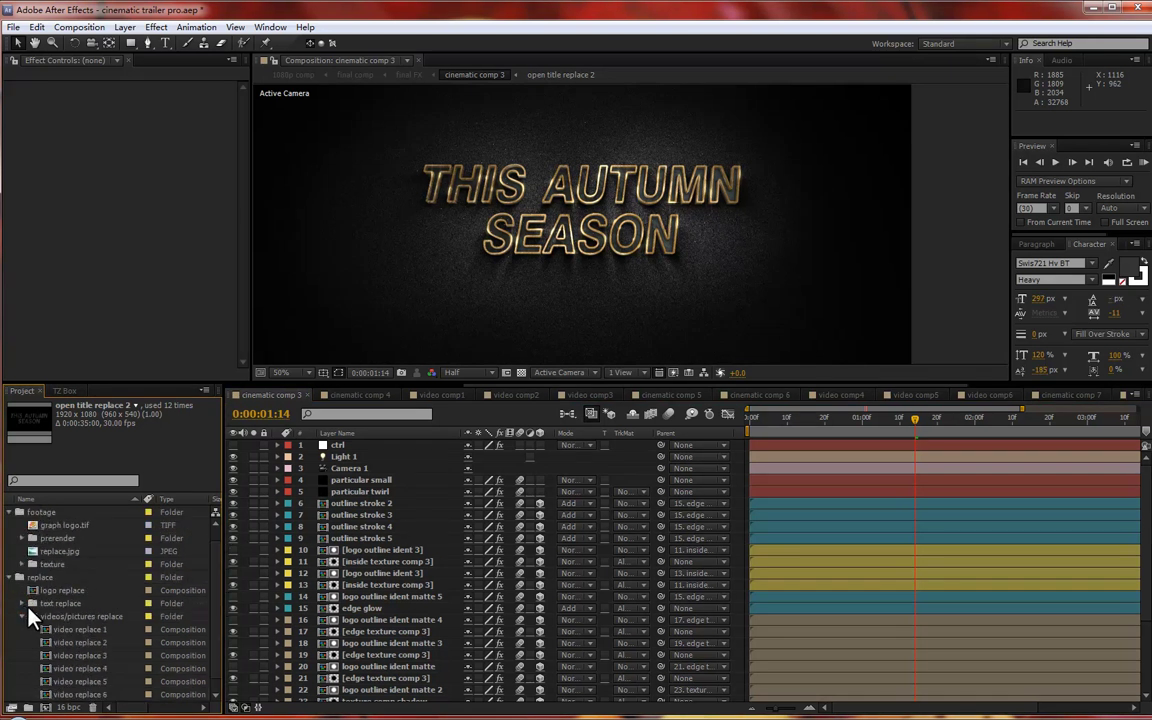
pyautogui.scroll(-1, 100, 620)
pyautogui.click(95, 617)
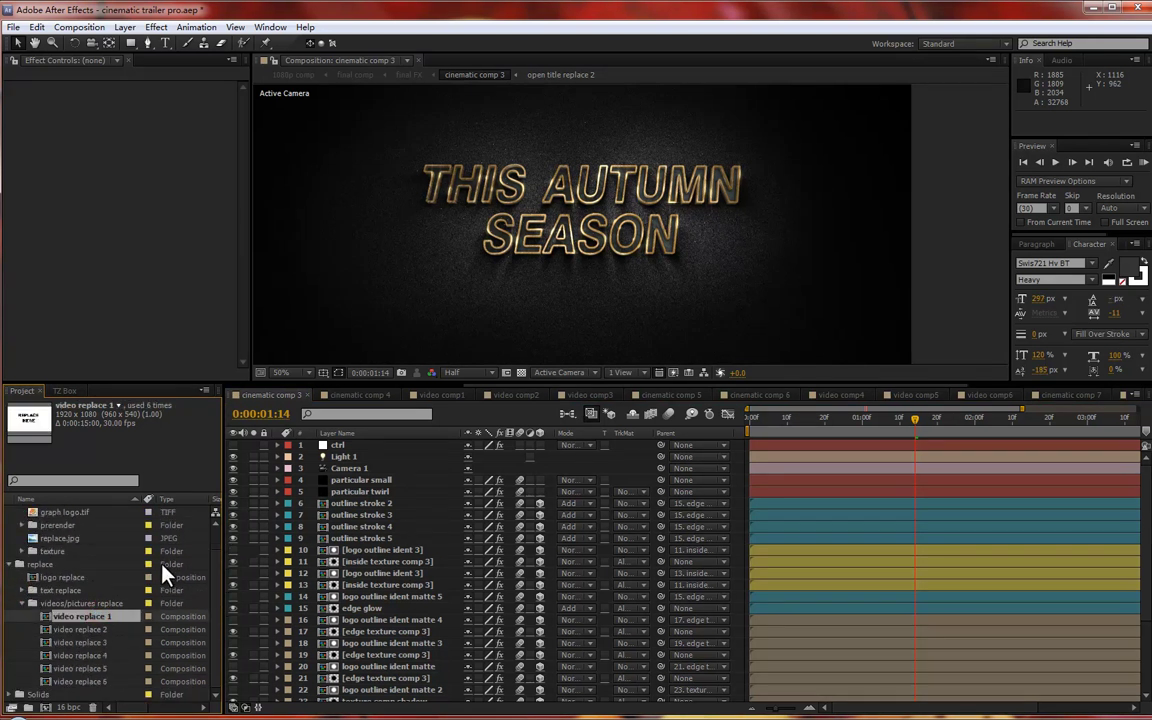
pyautogui.click(22, 590)
pyautogui.scroll(-3, 115, 620)
pyautogui.click(100, 590)
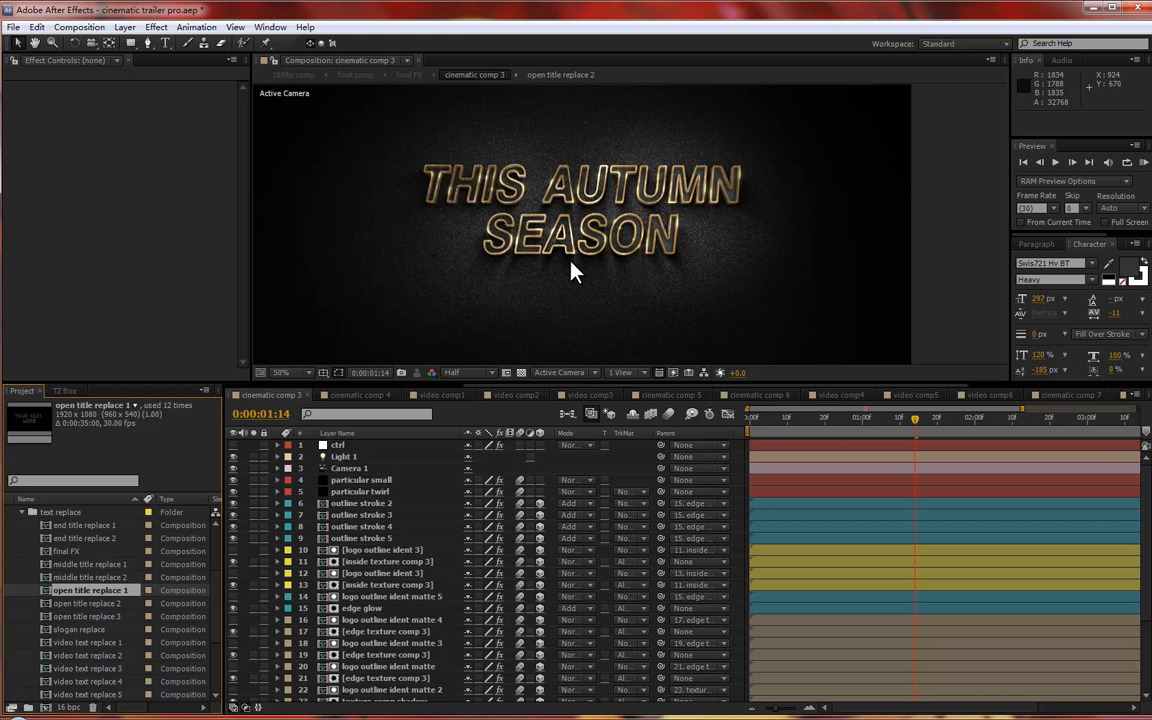
pyautogui.moveTo(100, 590); pyautogui.dragTo(103, 600)
pyautogui.click(22, 513)
pyautogui.click(22, 616)
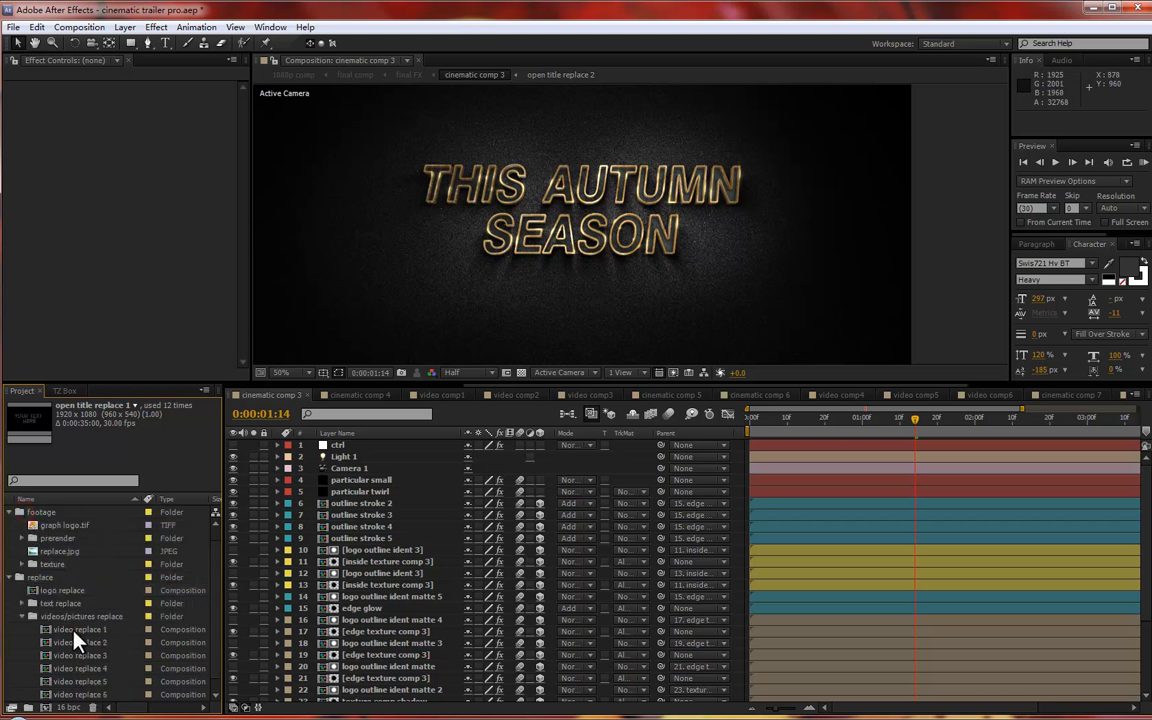
pyautogui.click(70, 629)
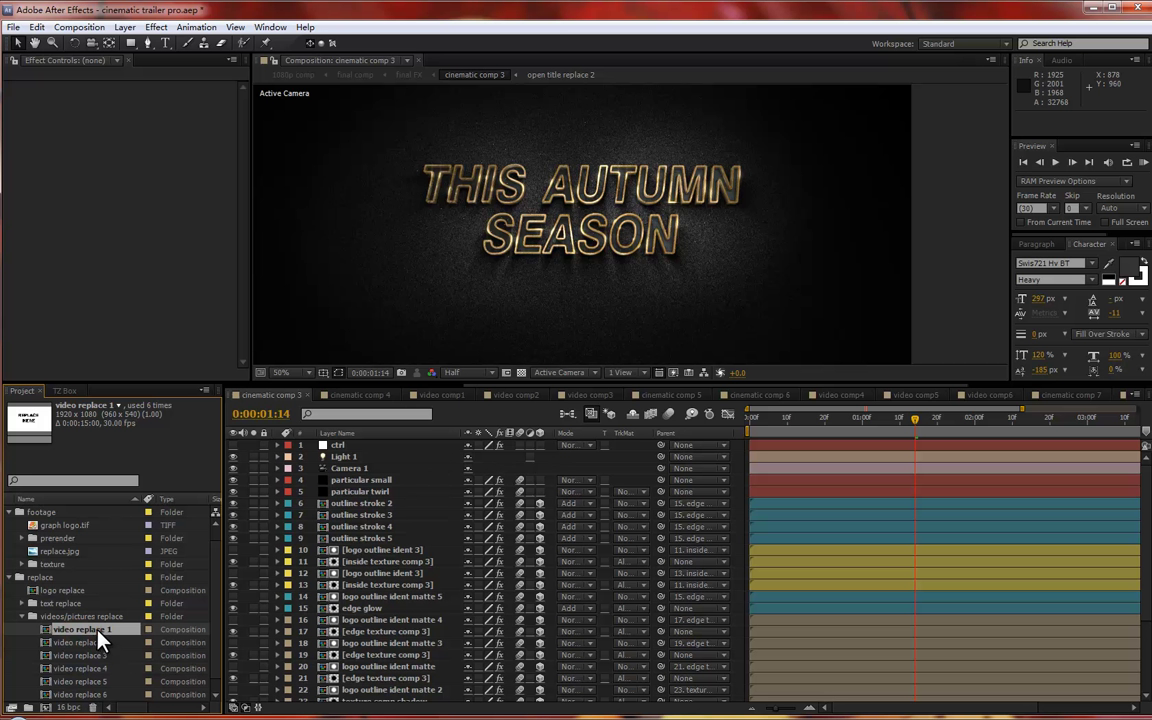
pyautogui.doubleClick(98, 632)
pyautogui.moveTo(824, 419); pyautogui.dragTo(900, 420)
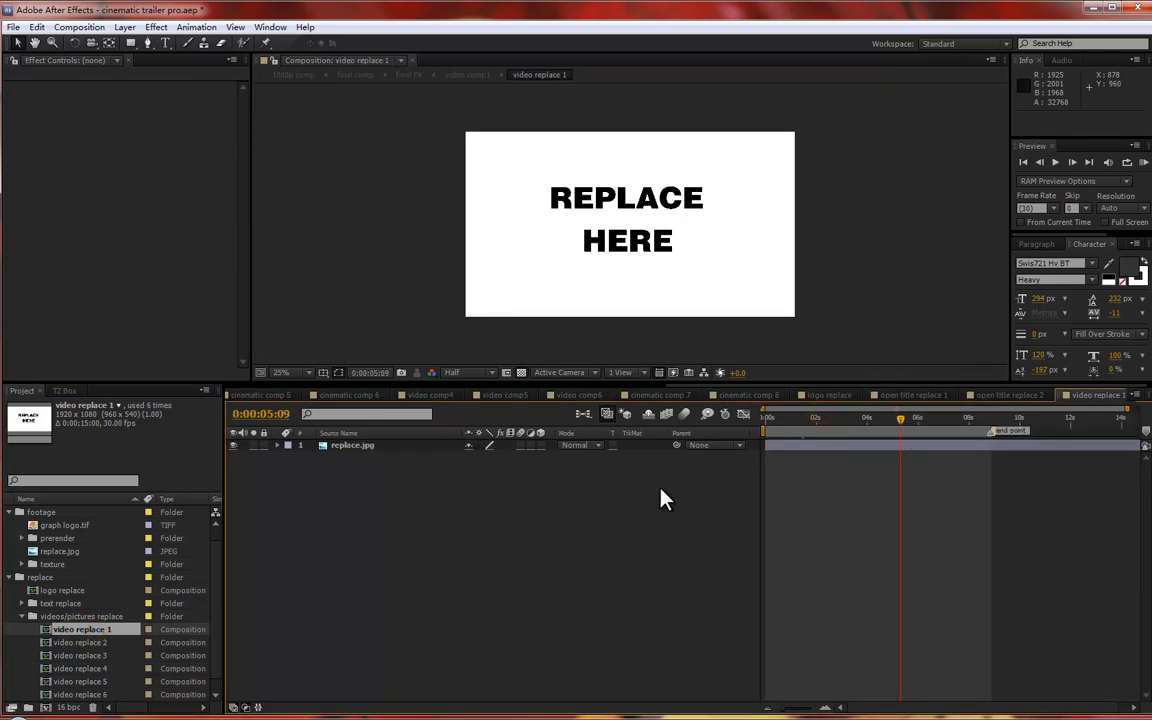
# - Clear the Project selection and bring the Explorer footage folder forward
pyautogui.click(13, 661)
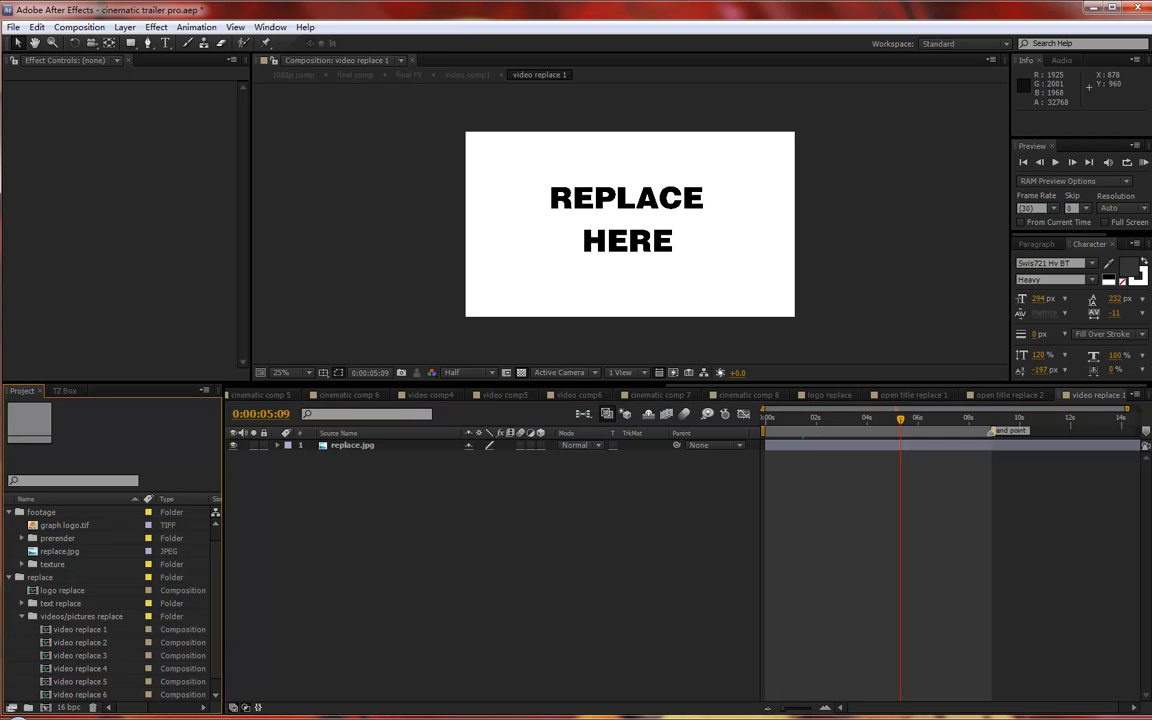
pyautogui.hotkey('alt', 'Tab')
pyautogui.click(607, 388)
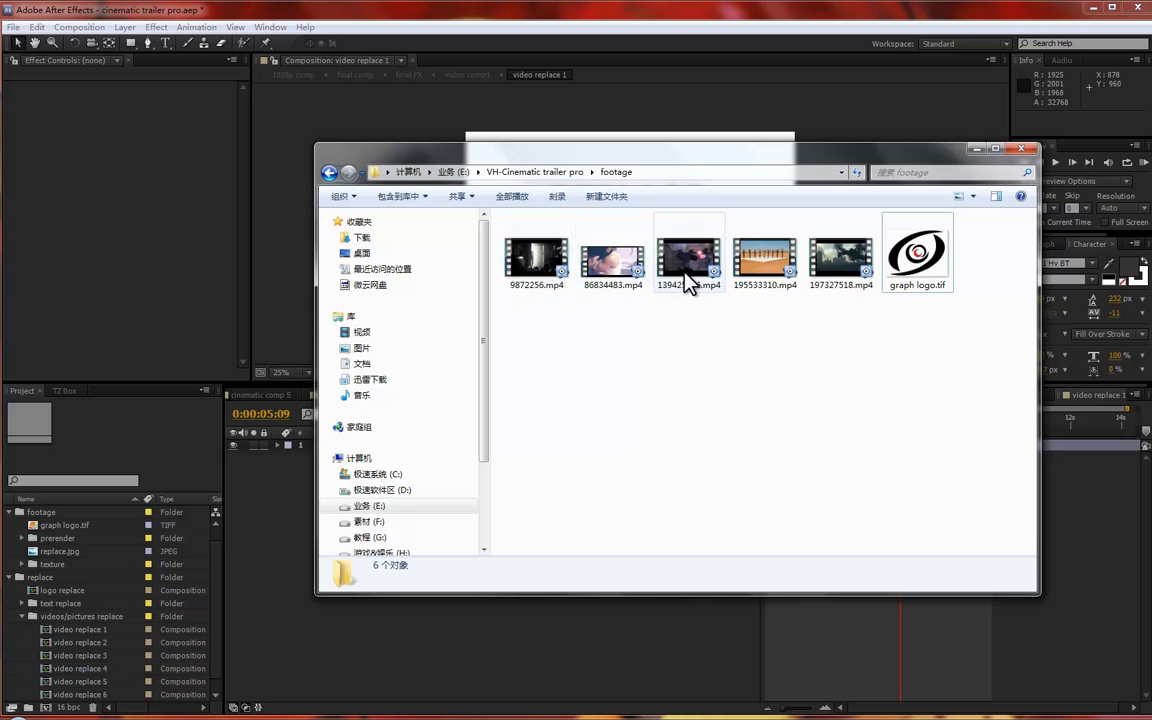
# - Drag 139425456.mp4 from Explorer into the project's footage folder
pyautogui.moveTo(686, 272); pyautogui.dragTo(92, 530)
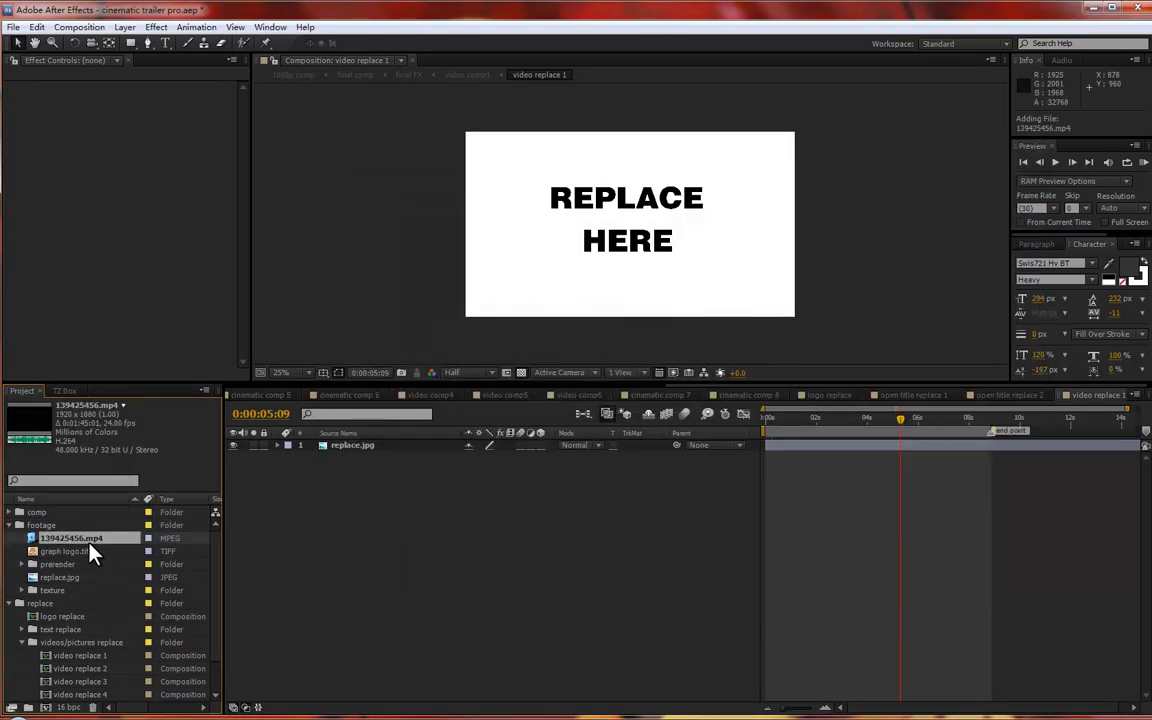
# - Add 139425456.mp4 above replace.jpg in video replace 1 and scrub to 0:00:04:14
pyautogui.moveTo(92, 539); pyautogui.dragTo(325, 458)
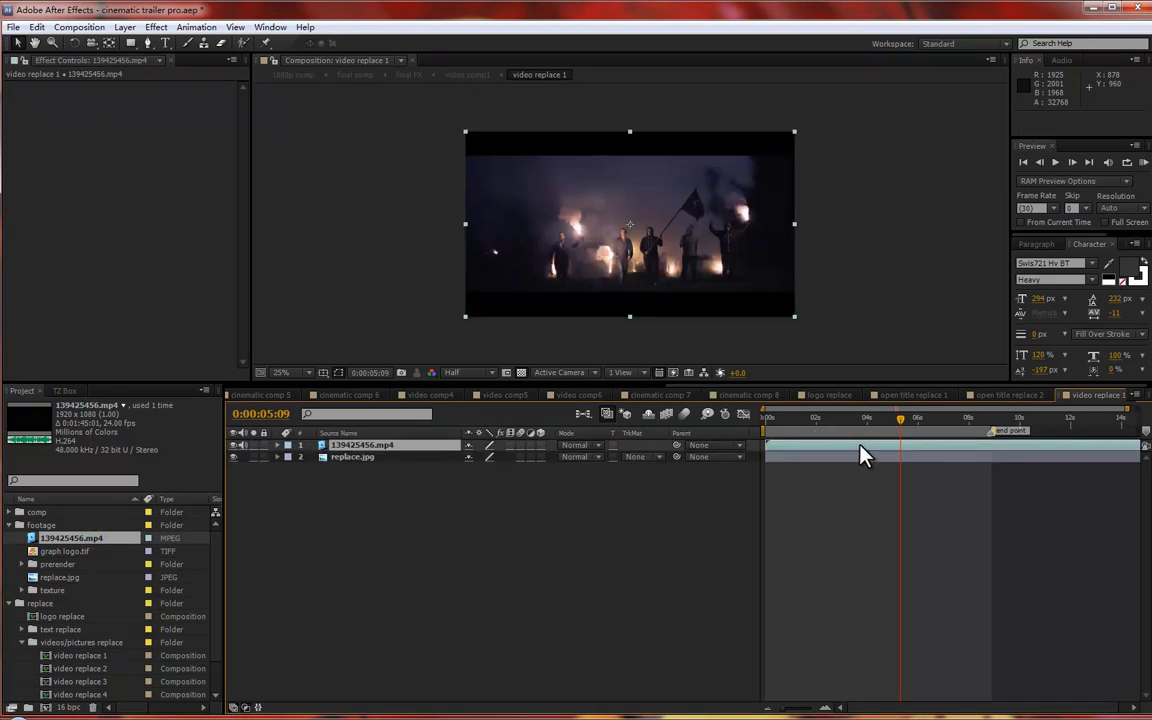
pyautogui.moveTo(906, 425); pyautogui.dragTo(940, 428)
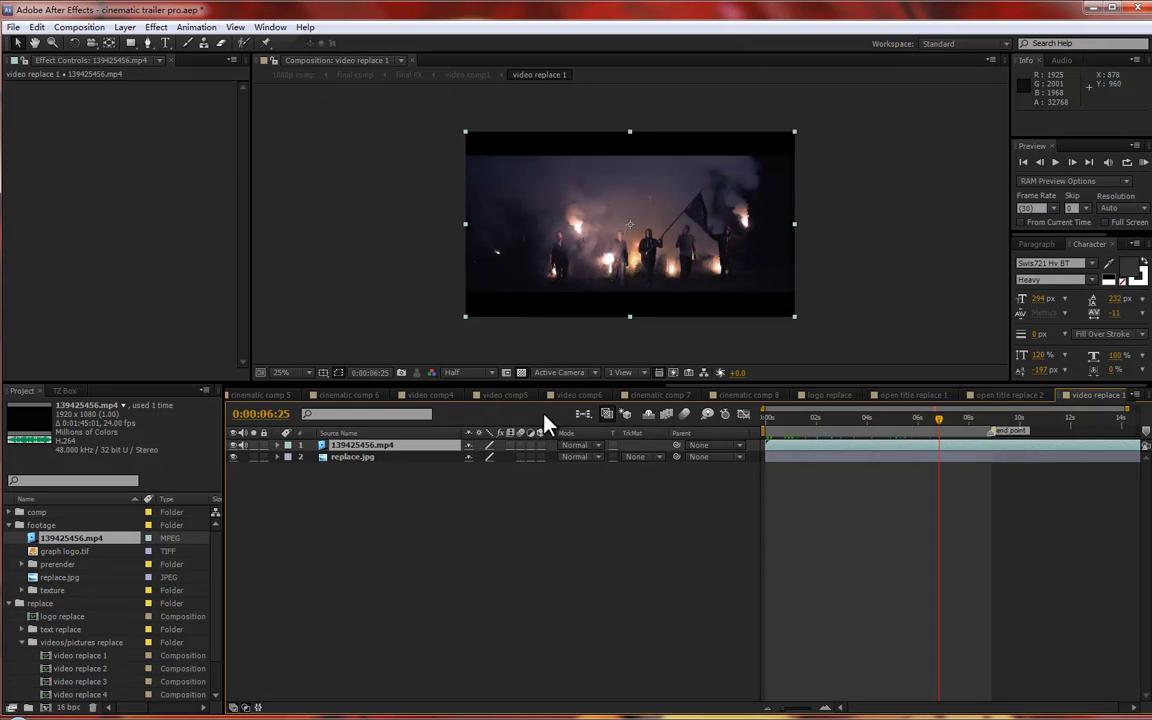
pyautogui.moveTo(975, 430); pyautogui.dragTo(905, 424)
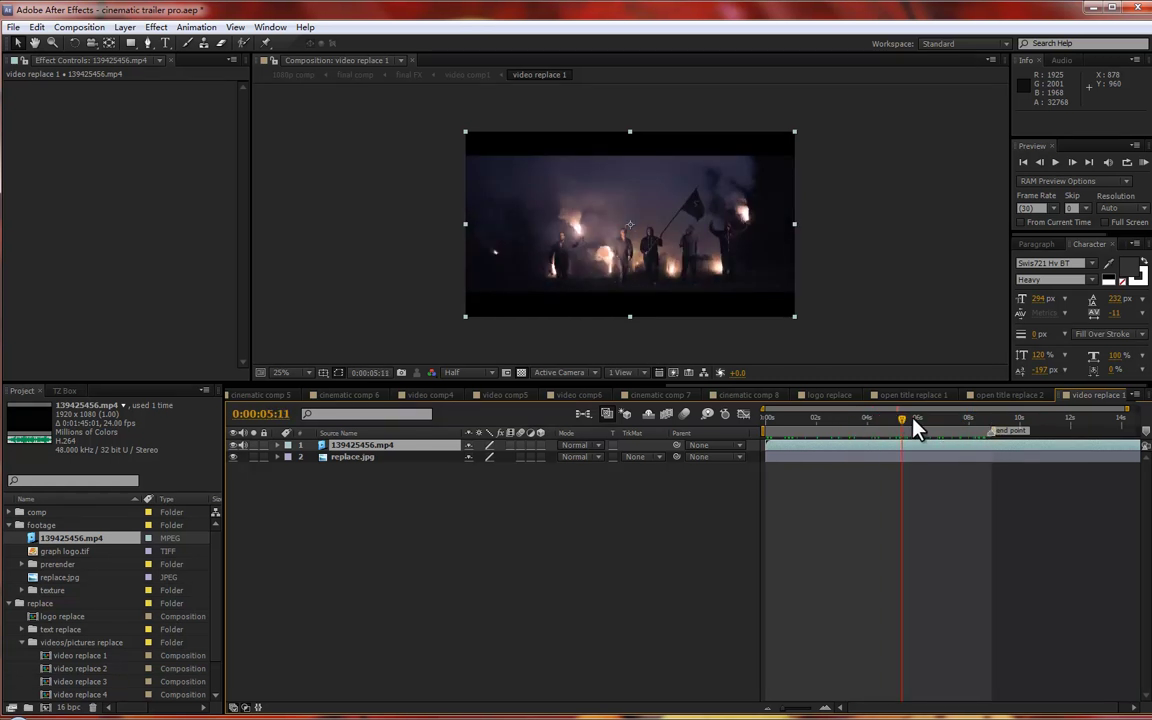
pyautogui.click(860, 422)
pyautogui.click(880, 426)
# - Return to the parent video comp1 composition
pyautogui.click(535, 471)
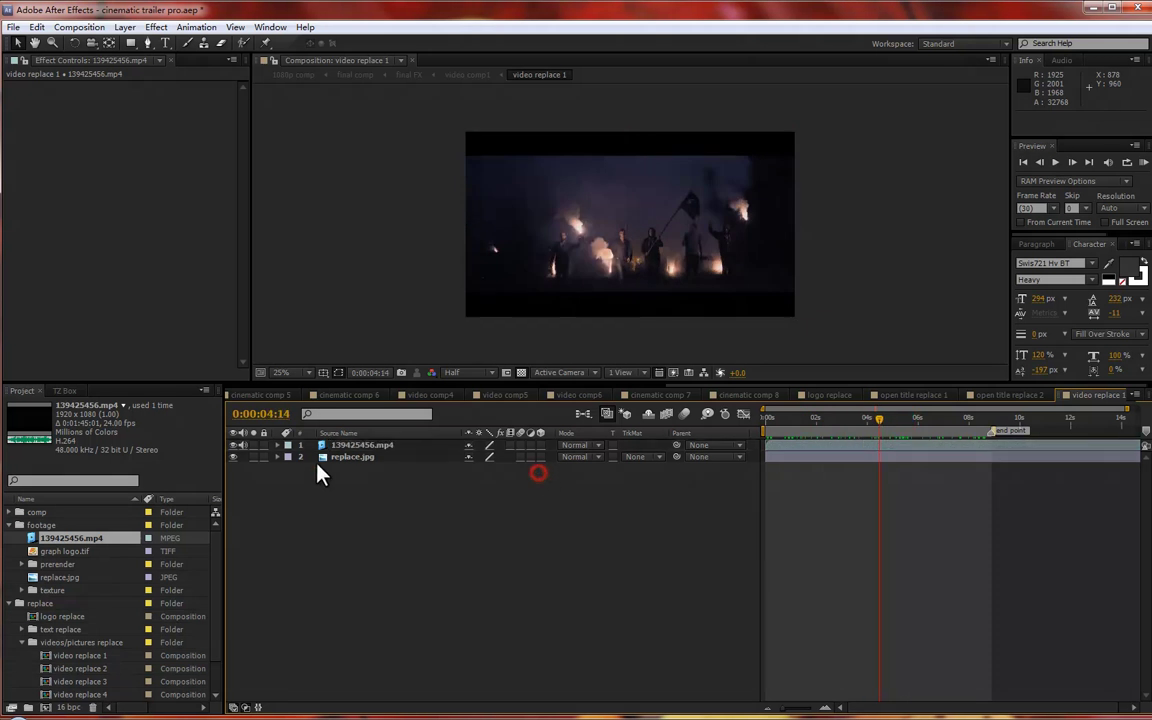
pyautogui.click(586, 416)
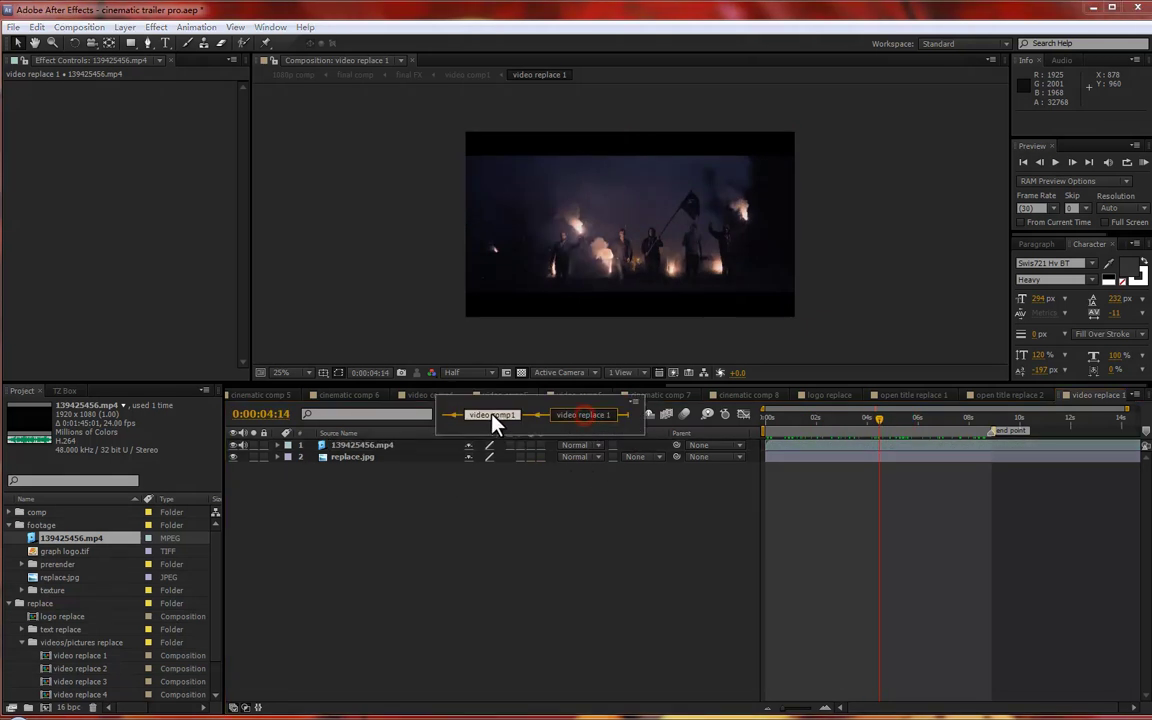
pyautogui.click(505, 421)
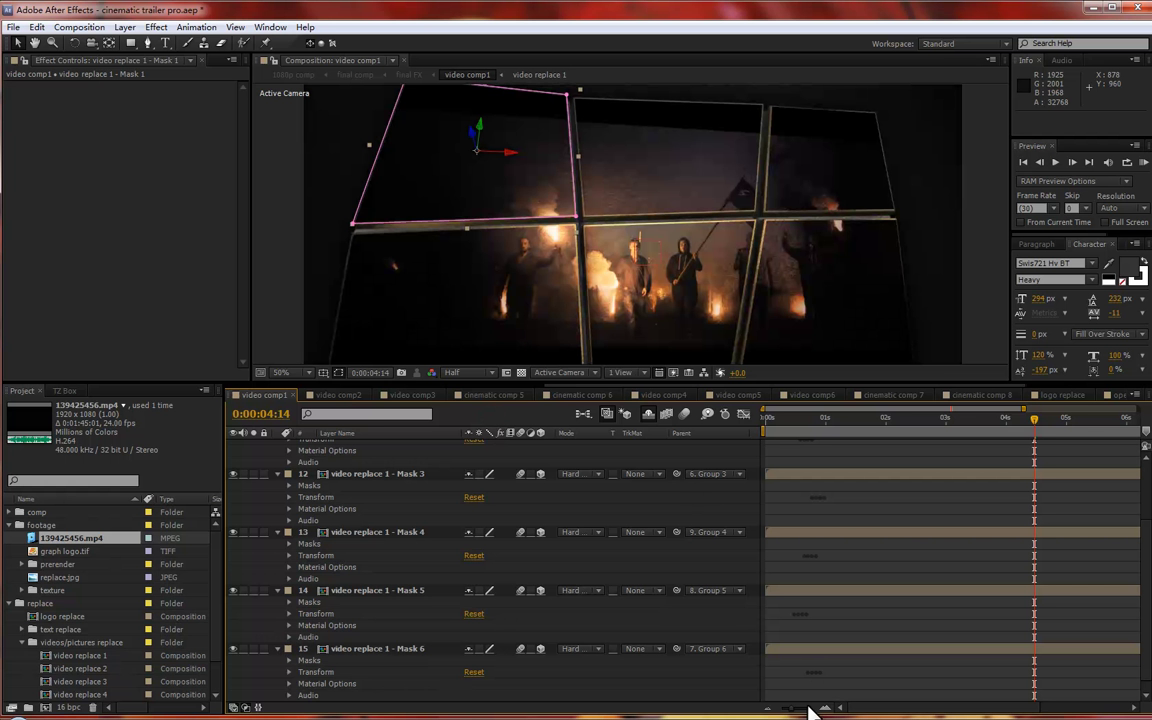
# - Scrub video comp1 to preview the footage in the panes, ending on the Cinematic Text 1 shot
pyautogui.moveTo(792, 708); pyautogui.dragTo(771, 708)
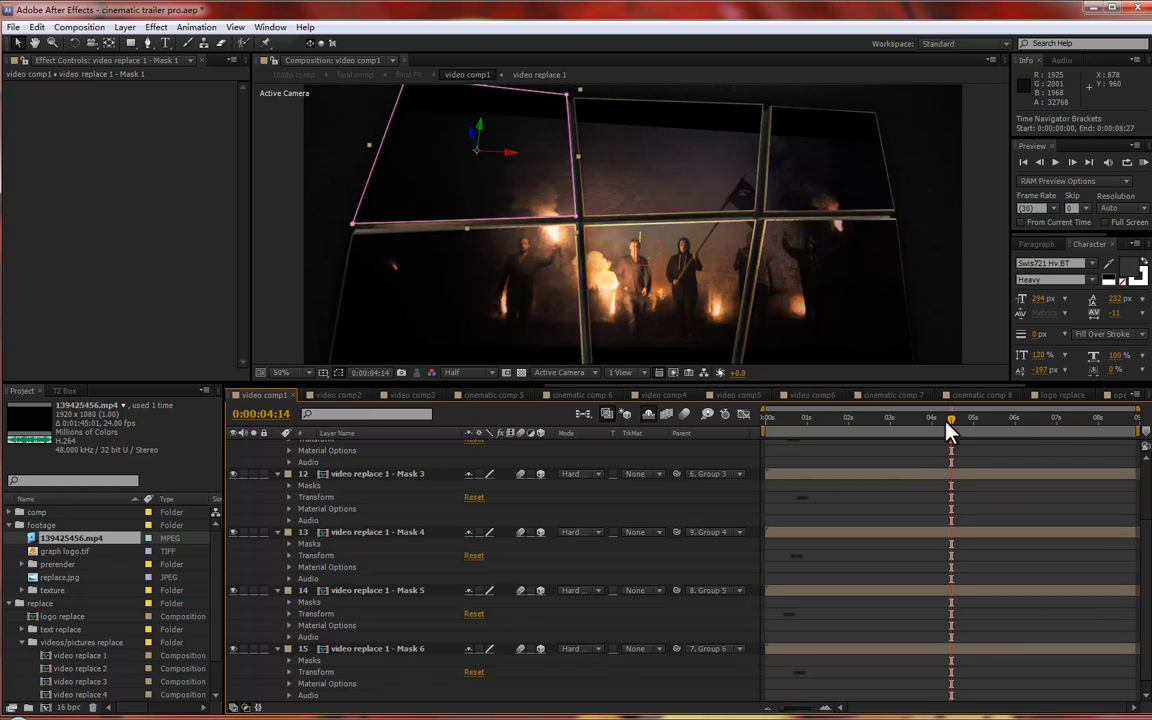
pyautogui.moveTo(950, 430); pyautogui.dragTo(1000, 436)
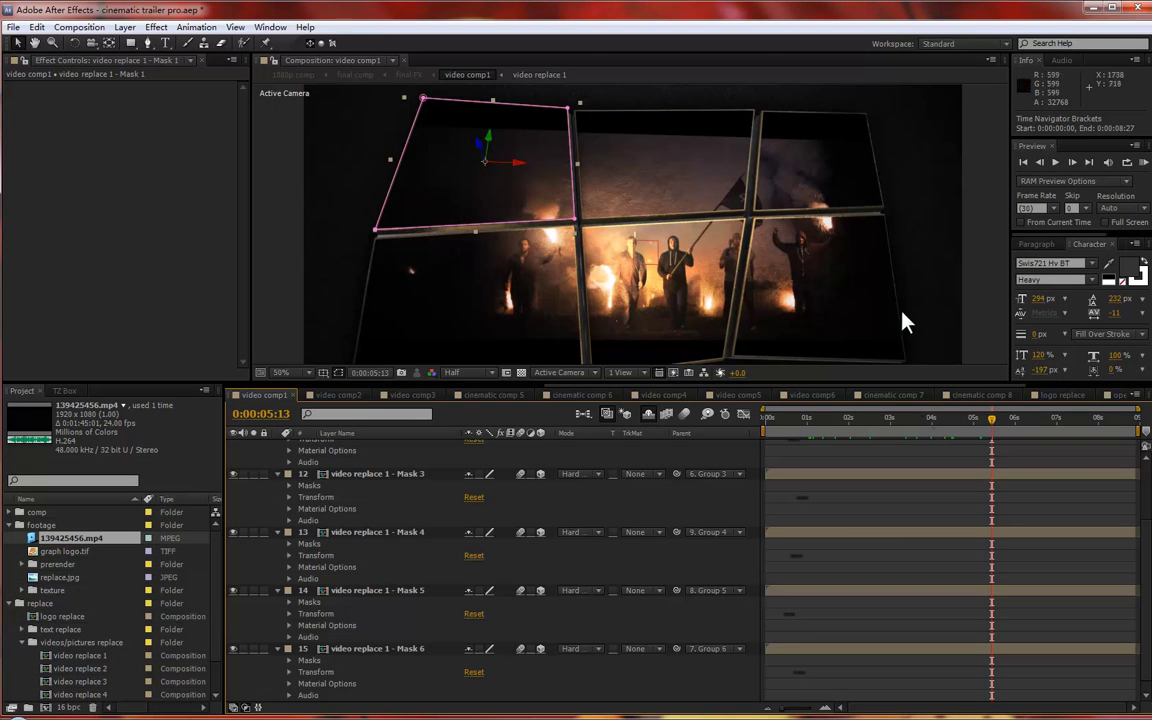
pyautogui.click(976, 318)
pyautogui.click(993, 421)
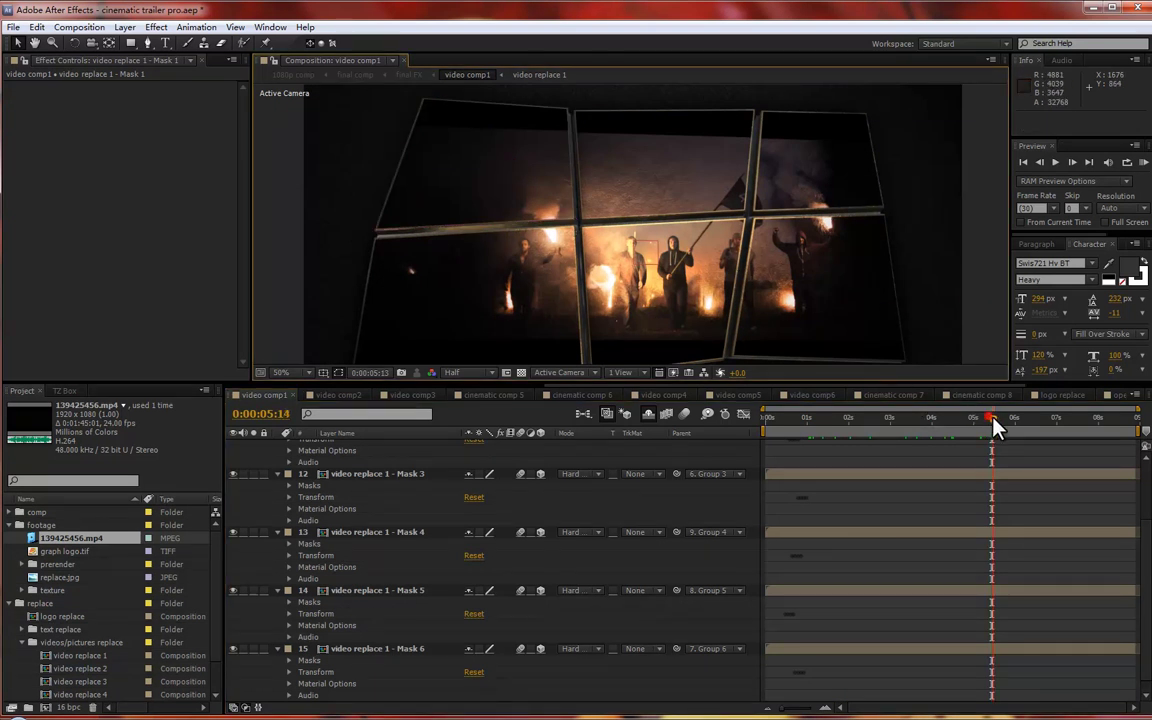
pyautogui.moveTo(995, 425); pyautogui.dragTo(823, 430)
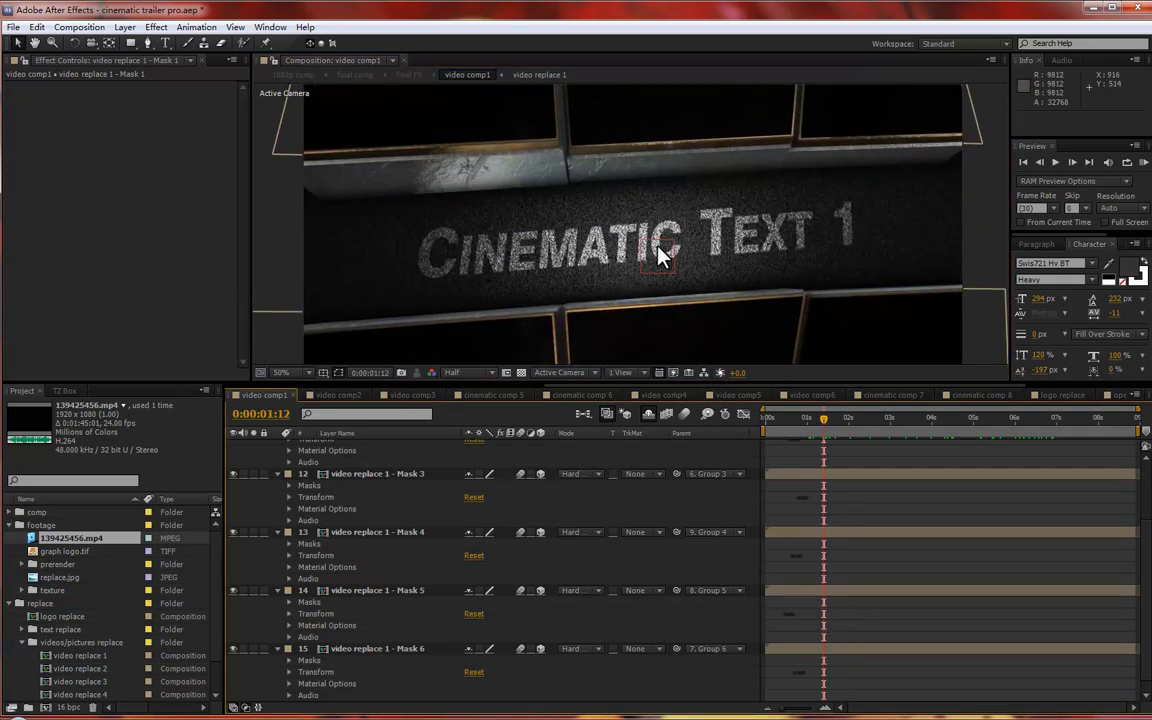
# - Expand text replace and select the video text replace 1 composition
pyautogui.click(22, 630)
pyautogui.click(115, 643)
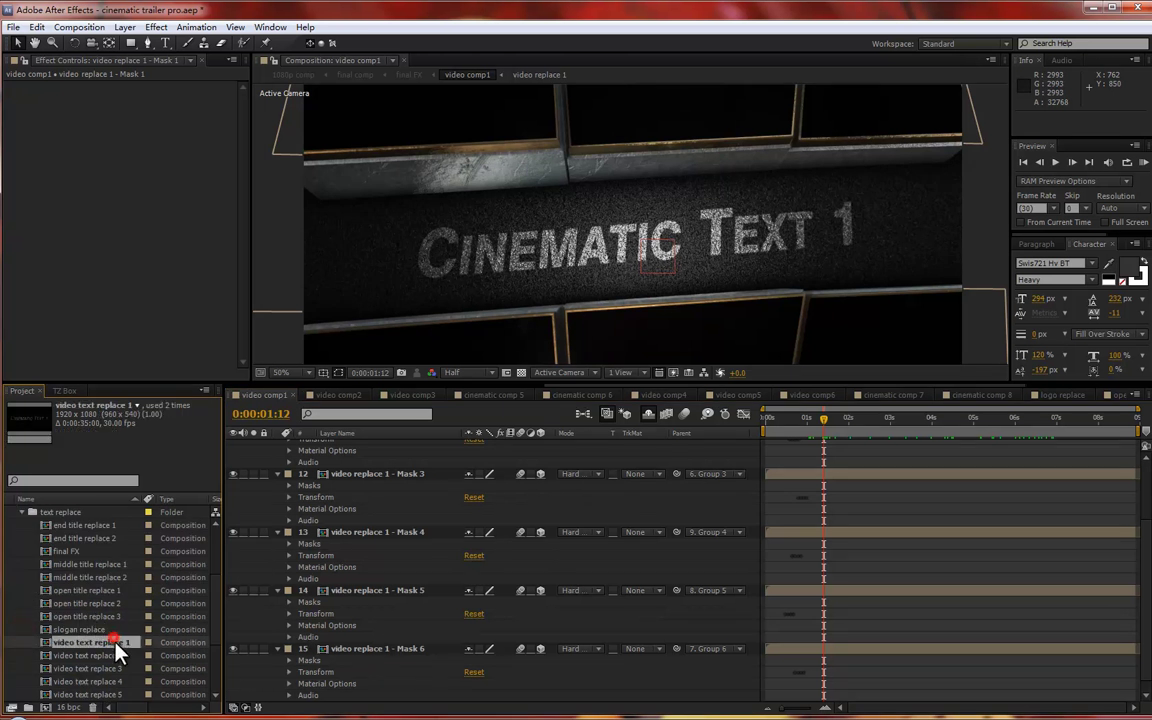
pyautogui.scroll(-2, 117, 652)
pyautogui.click(118, 578)
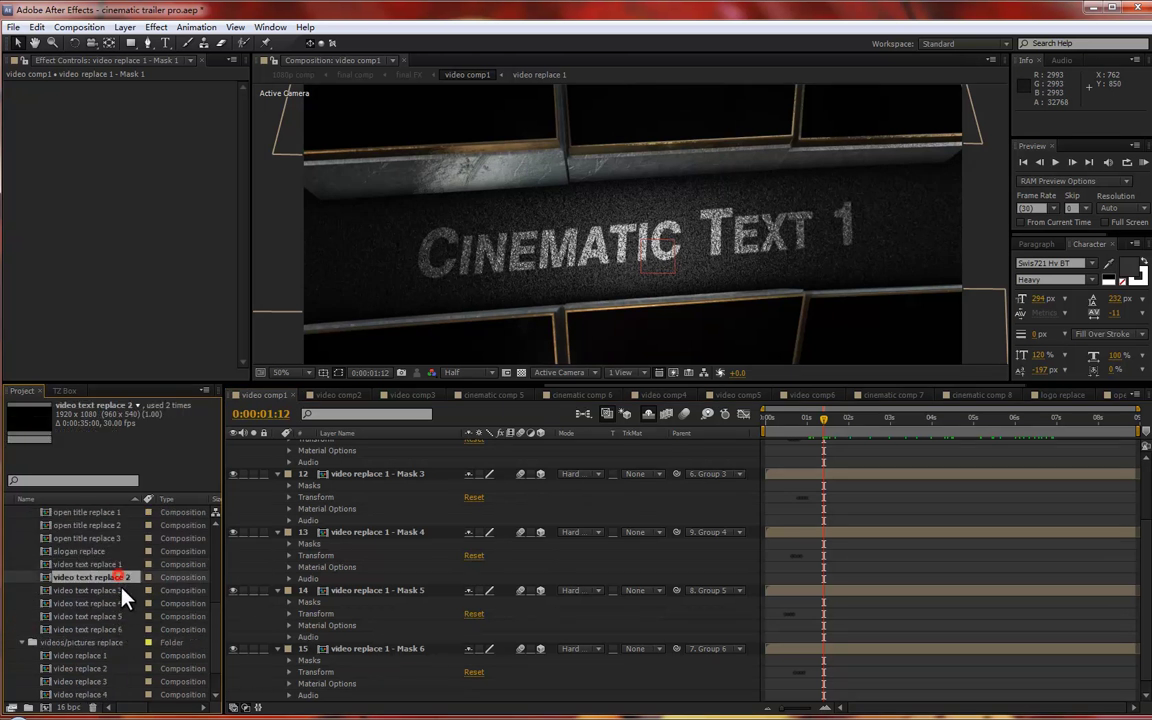
pyautogui.click(112, 565)
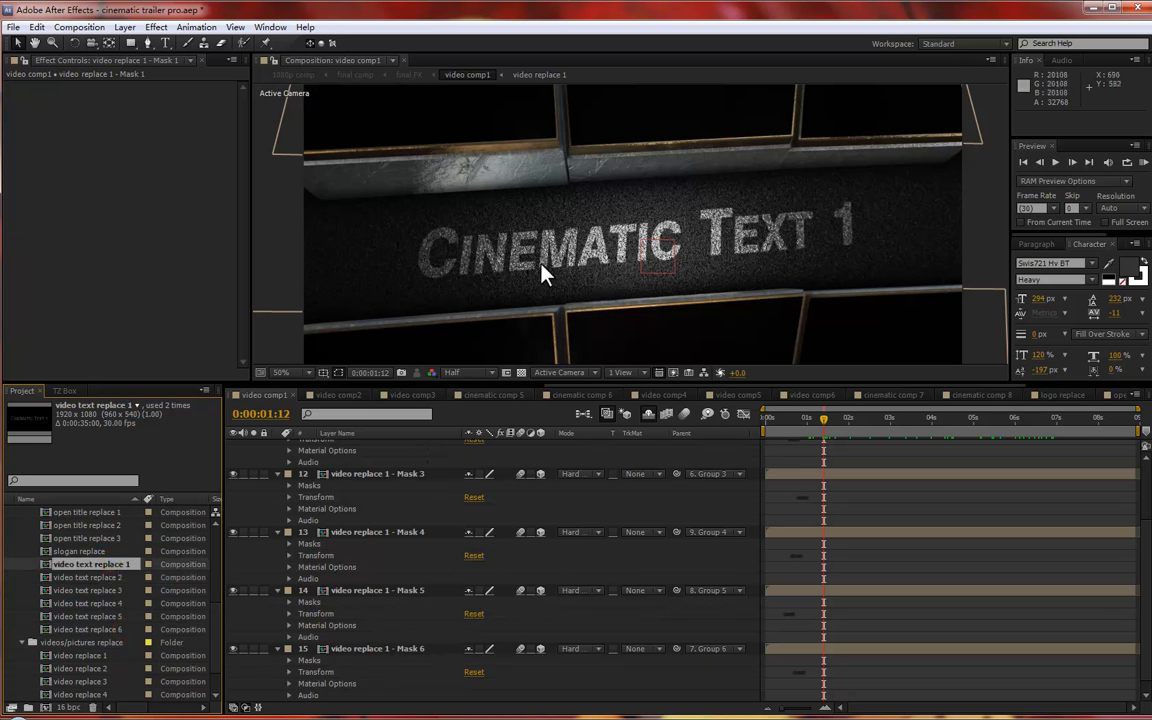
# - Inspect the Cinematic Text 1 title in video text replace 1, then return to video comp1
pyautogui.doubleClick(127, 567)
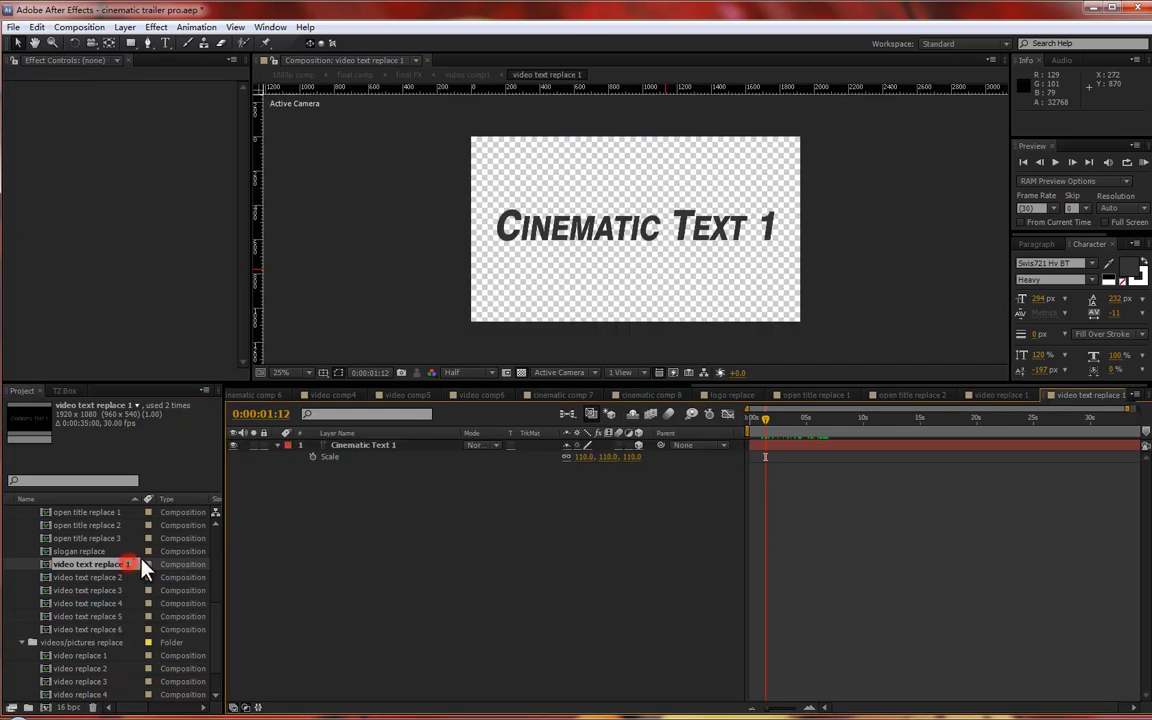
pyautogui.doubleClick(399, 446)
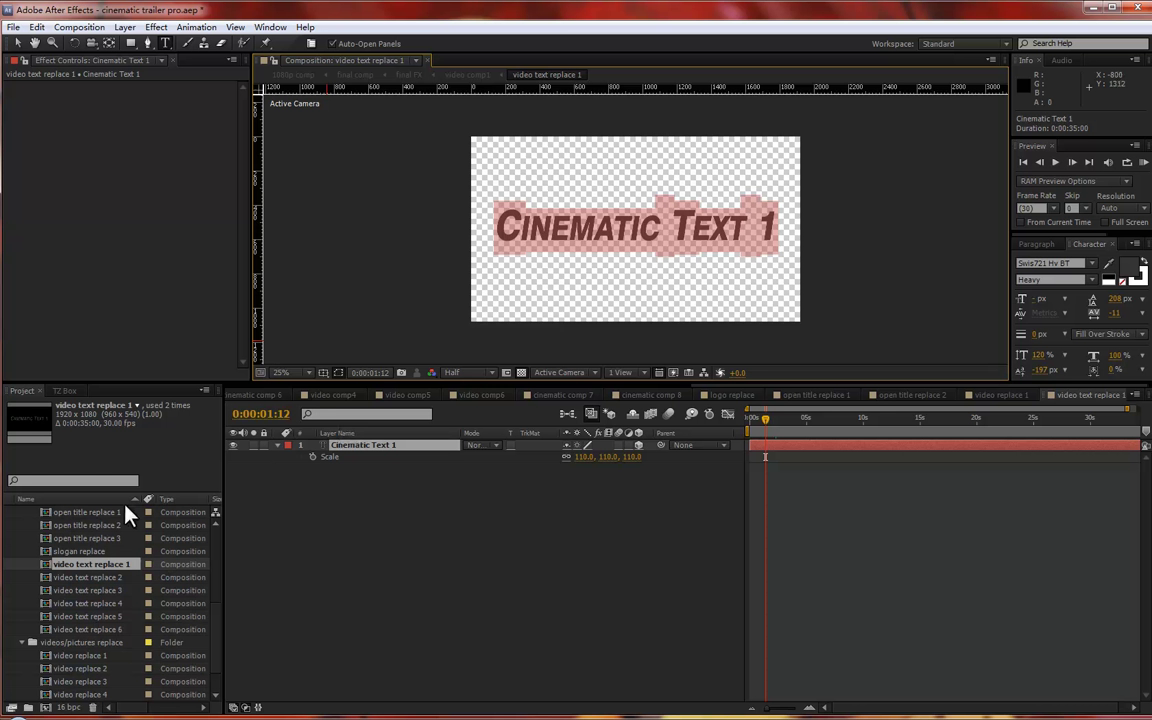
pyautogui.click(404, 525)
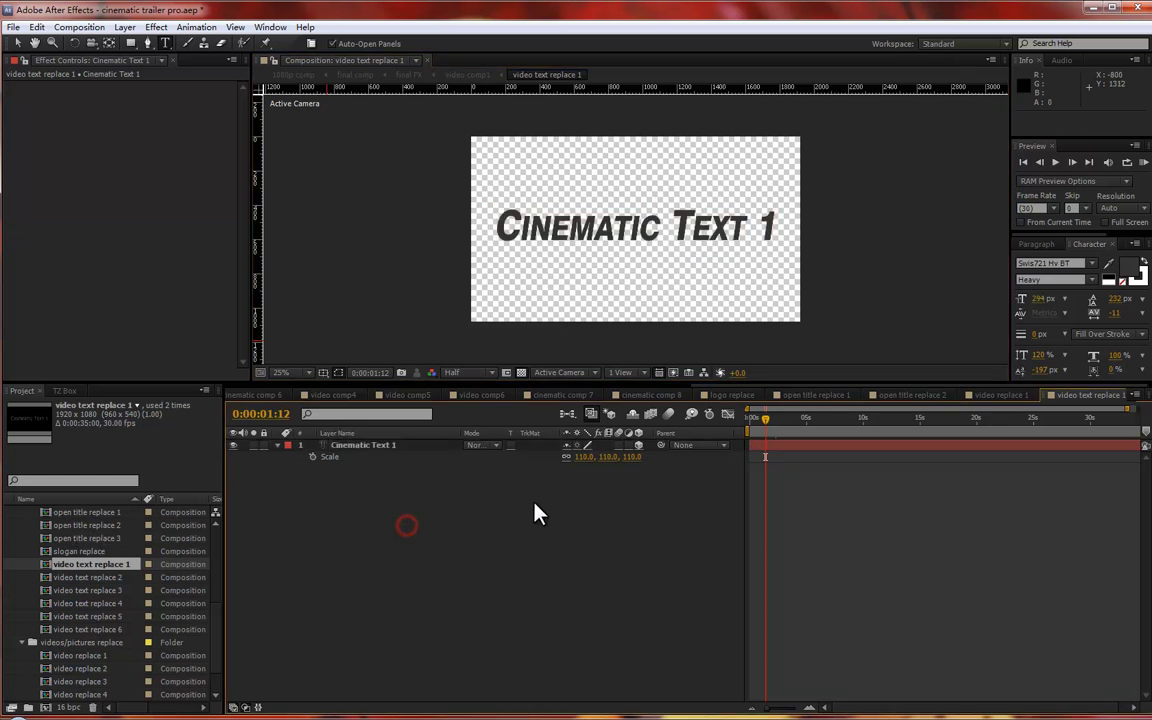
pyautogui.click(567, 413)
pyautogui.click(471, 413)
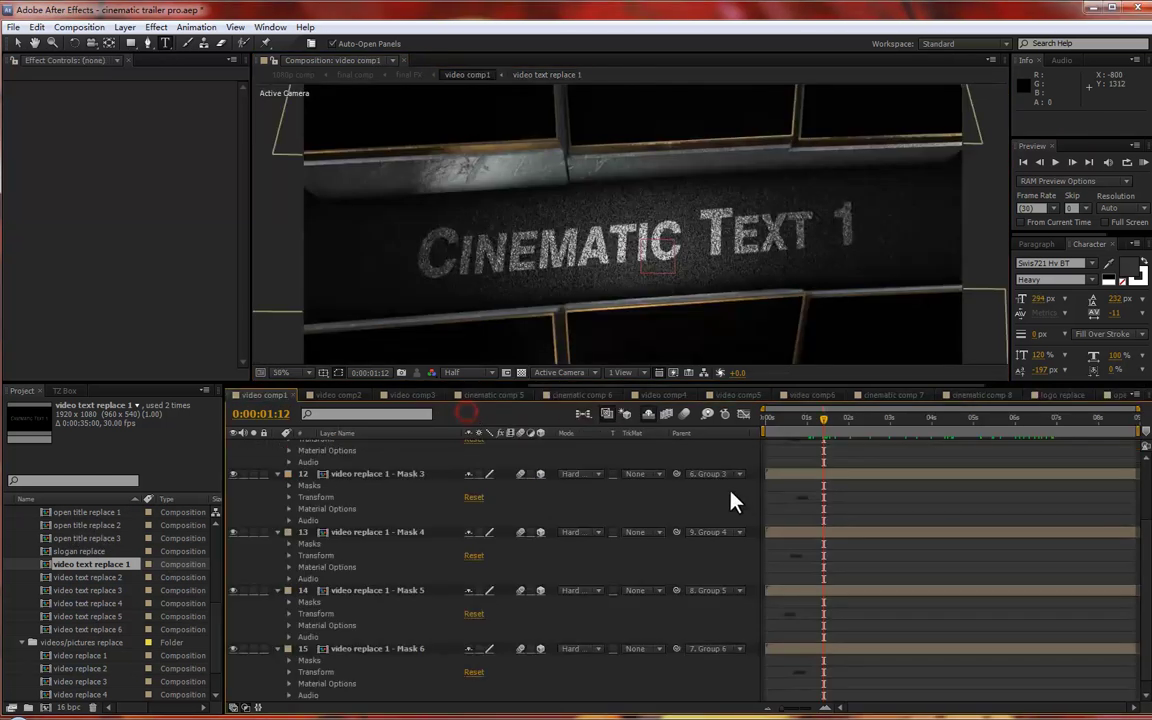
# - Open middle title replace 1, then go to the final FX composition
pyautogui.scroll(3, 123, 607)
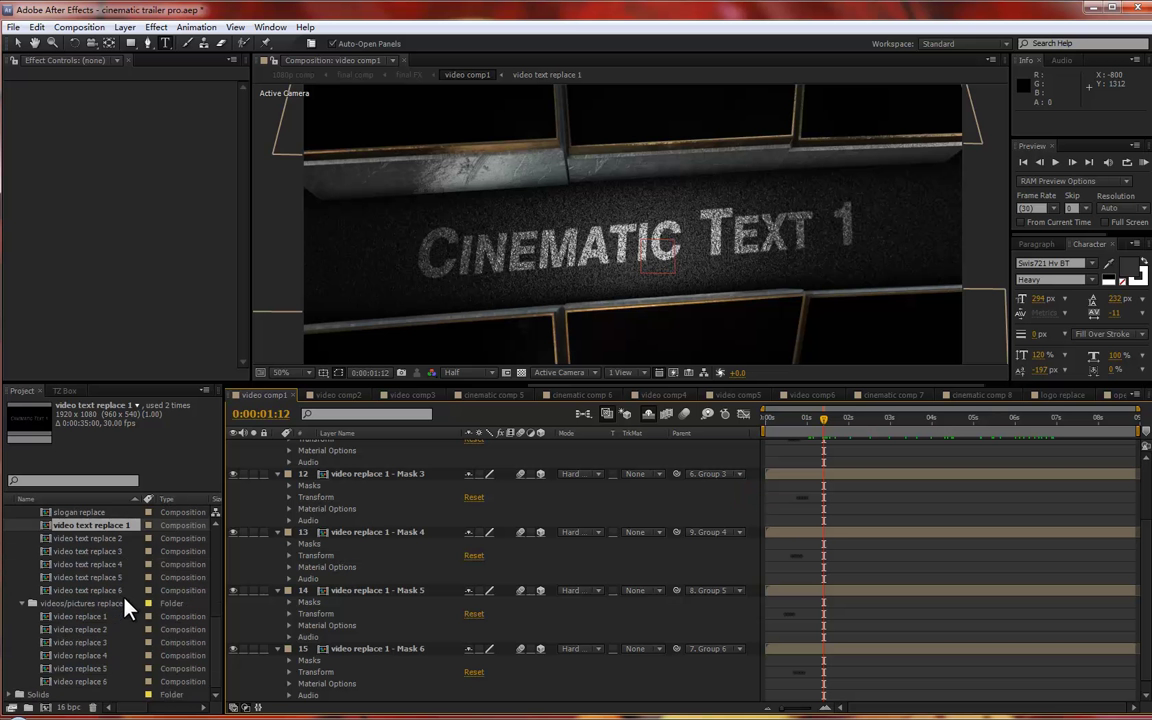
pyautogui.click(100, 616)
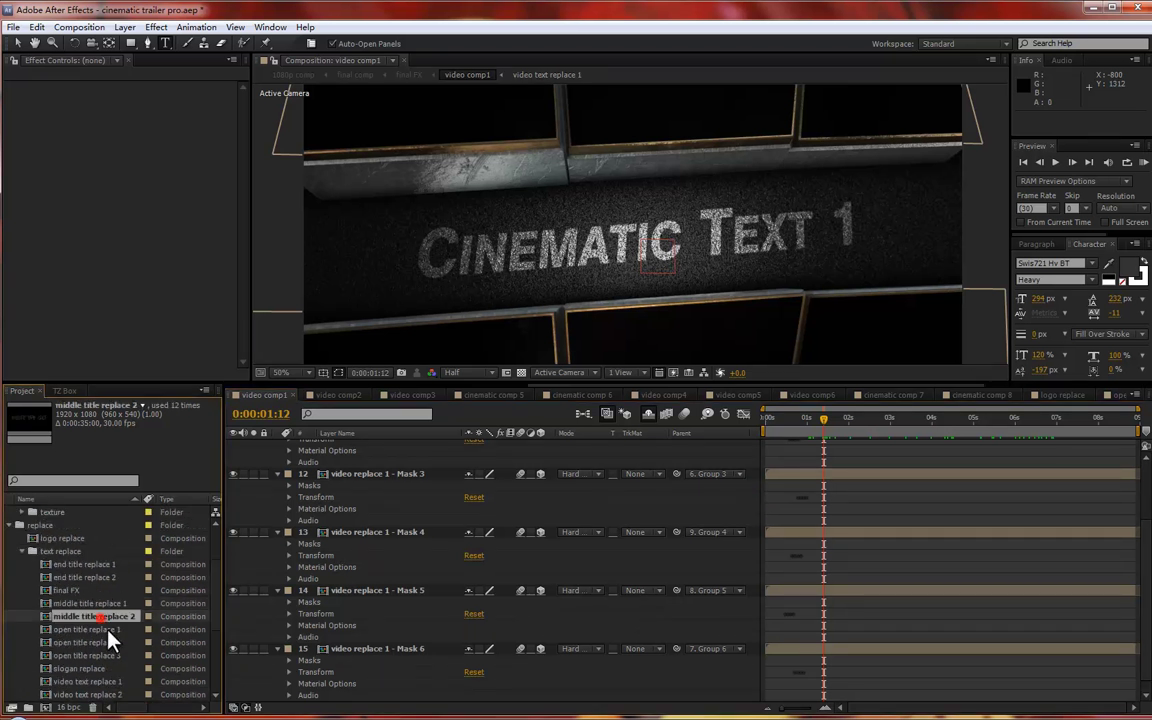
pyautogui.scroll(-3, 105, 625)
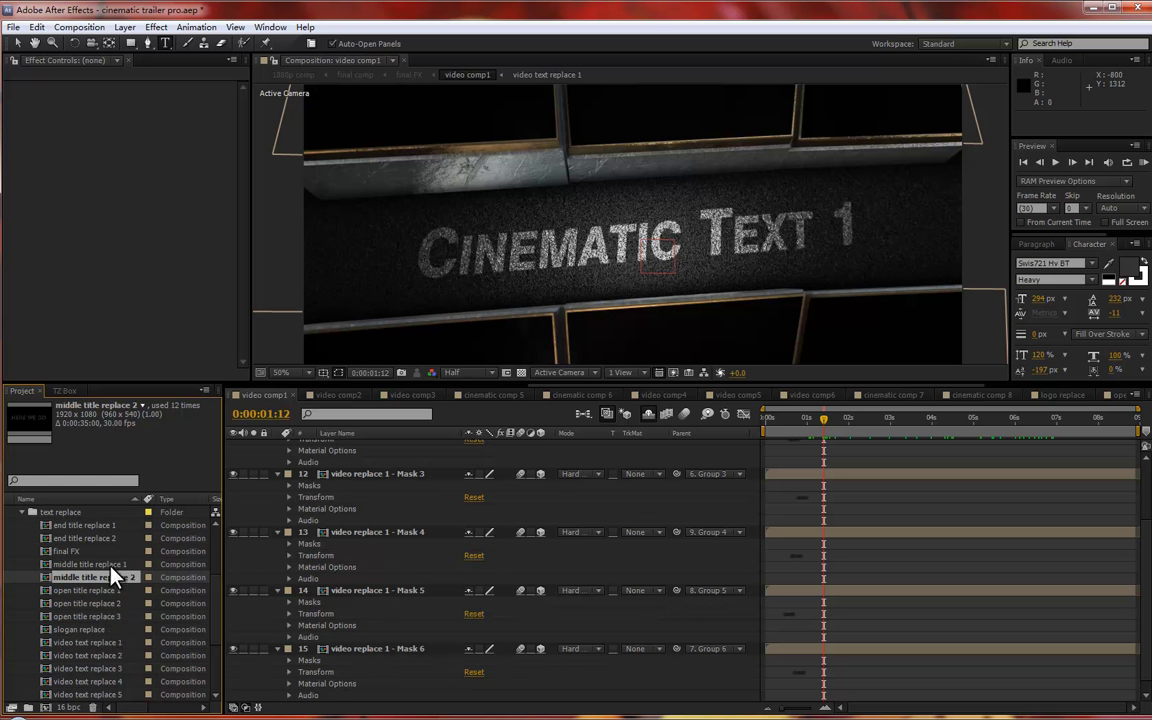
pyautogui.doubleClick(112, 566)
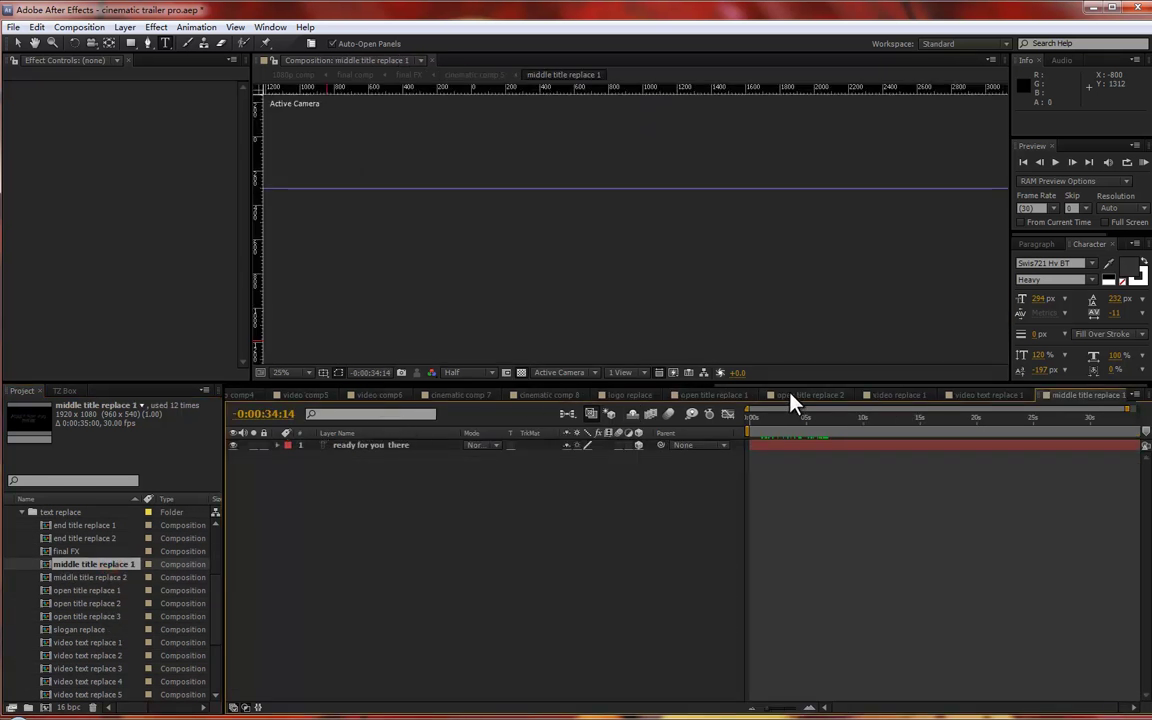
pyautogui.moveTo(789, 389); pyautogui.dragTo(262, 389)
pyautogui.click(466, 396)
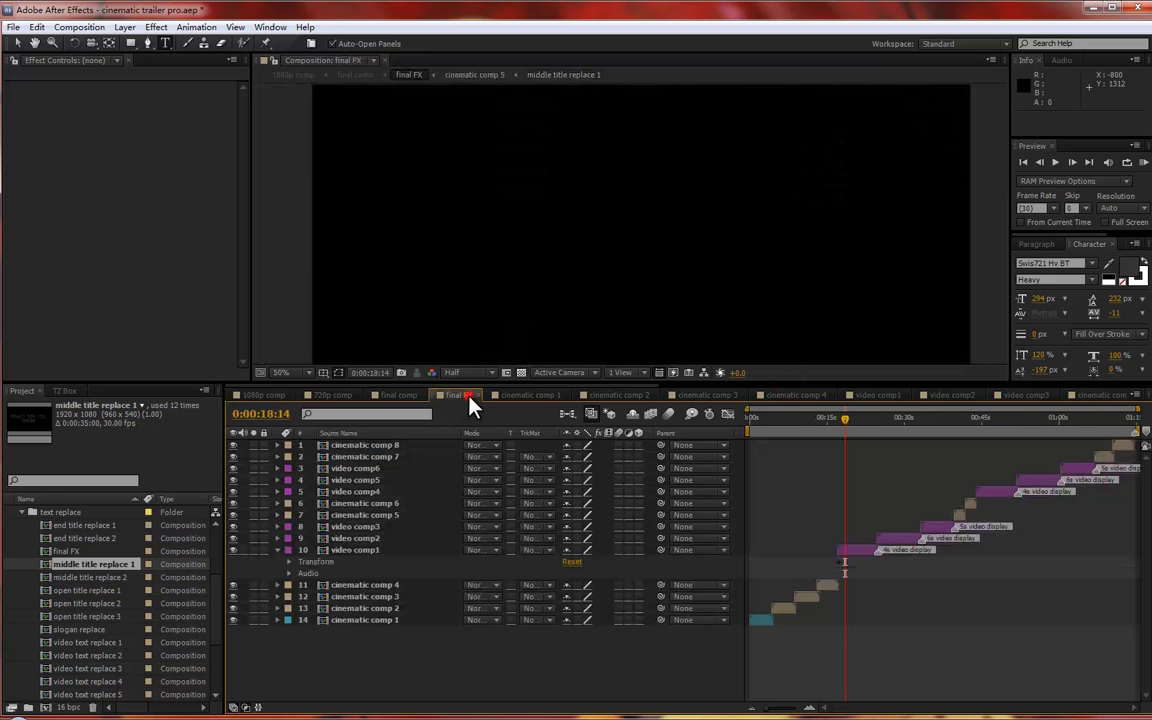
# - Scrub final FX through the READY FOR YOU THERE and HERE WE GO titles, inspecting video comp layers
pyautogui.click(958, 517)
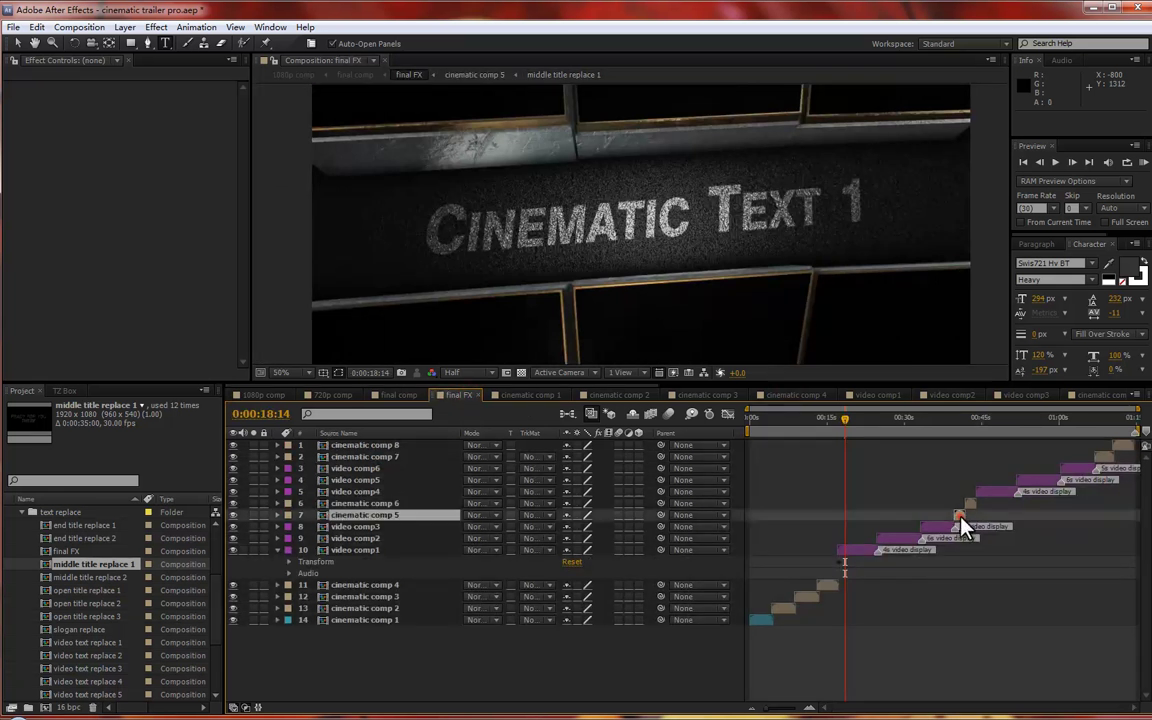
pyautogui.click(968, 503)
pyautogui.click(953, 421)
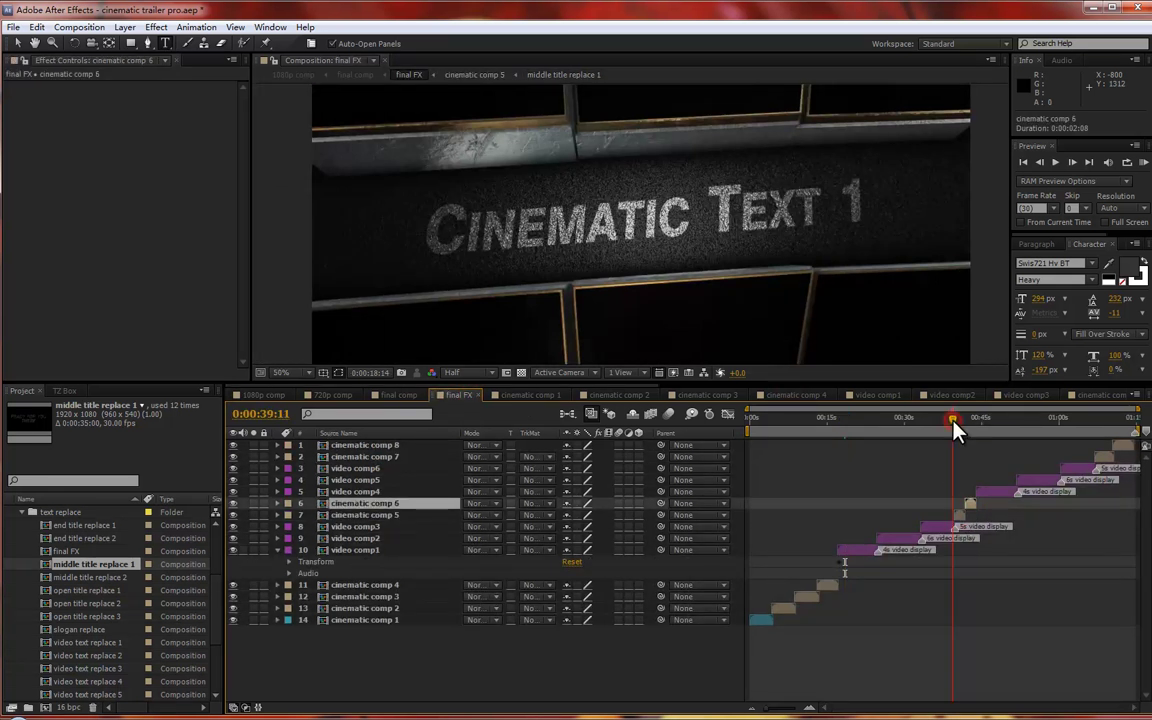
pyautogui.moveTo(953, 425); pyautogui.dragTo(958, 426)
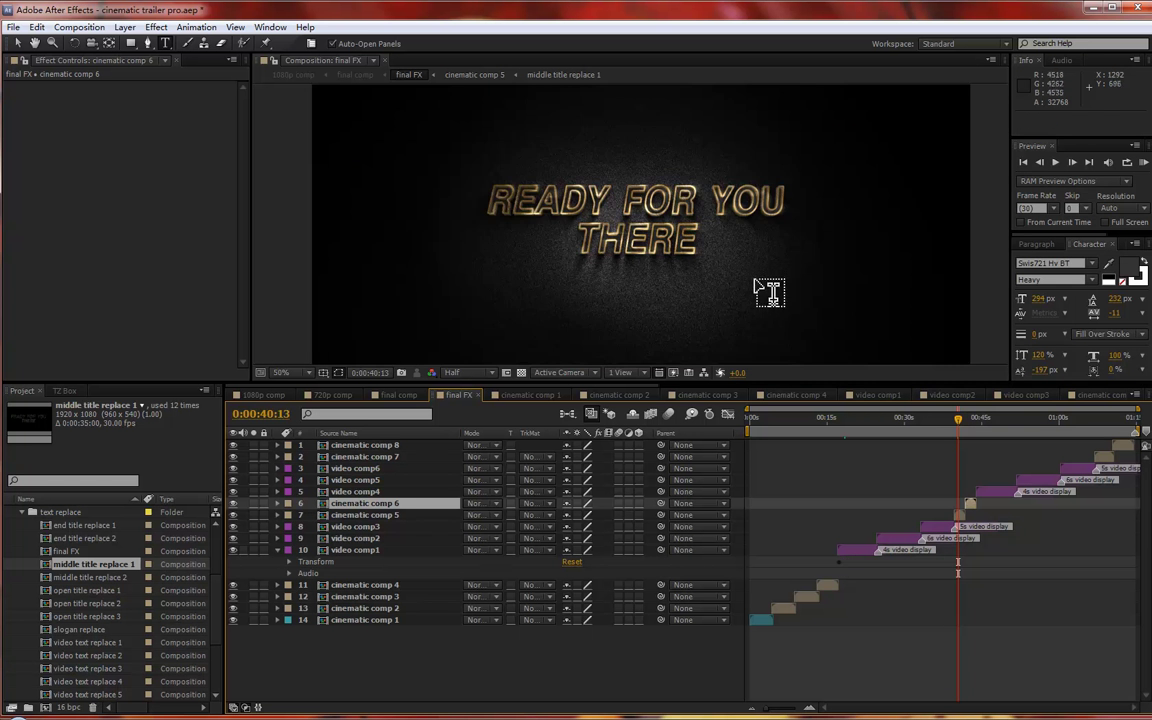
pyautogui.click(645, 650)
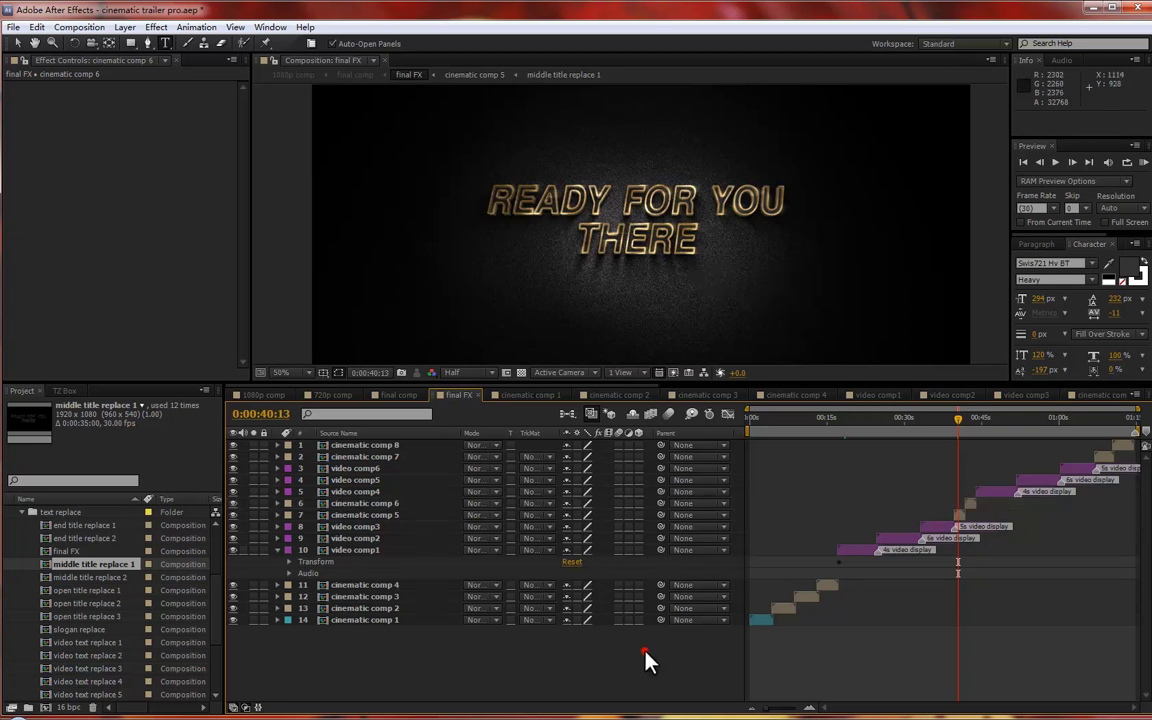
pyautogui.click(969, 425)
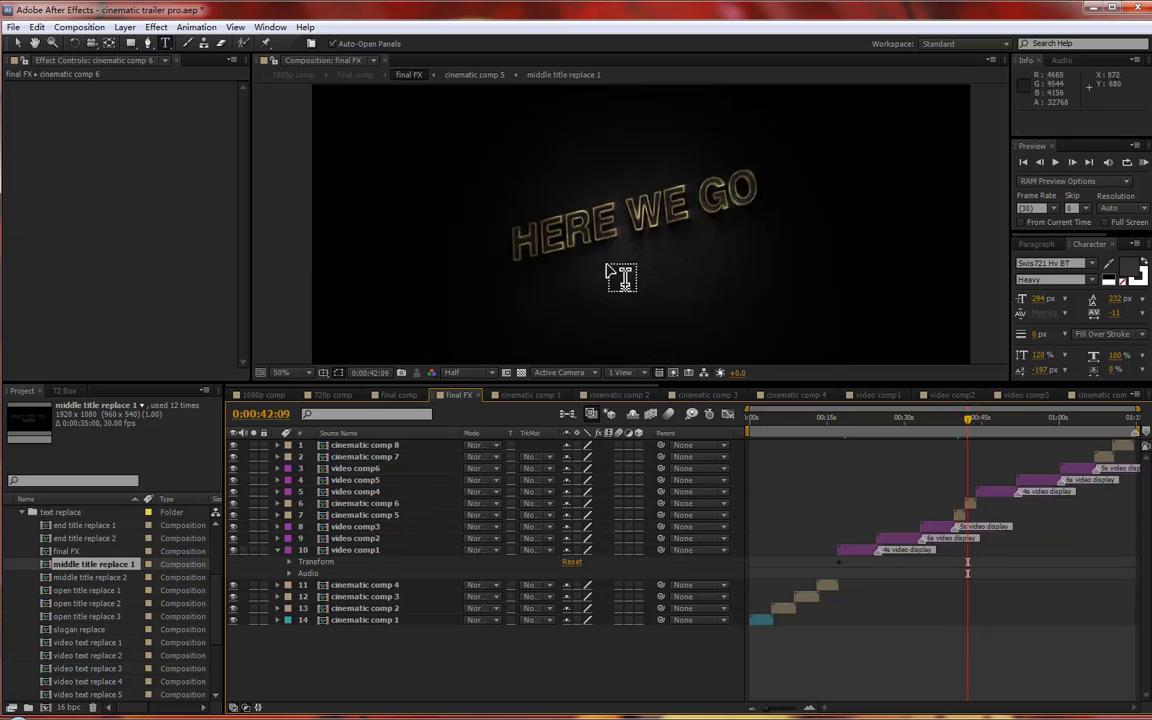
pyautogui.click(943, 529)
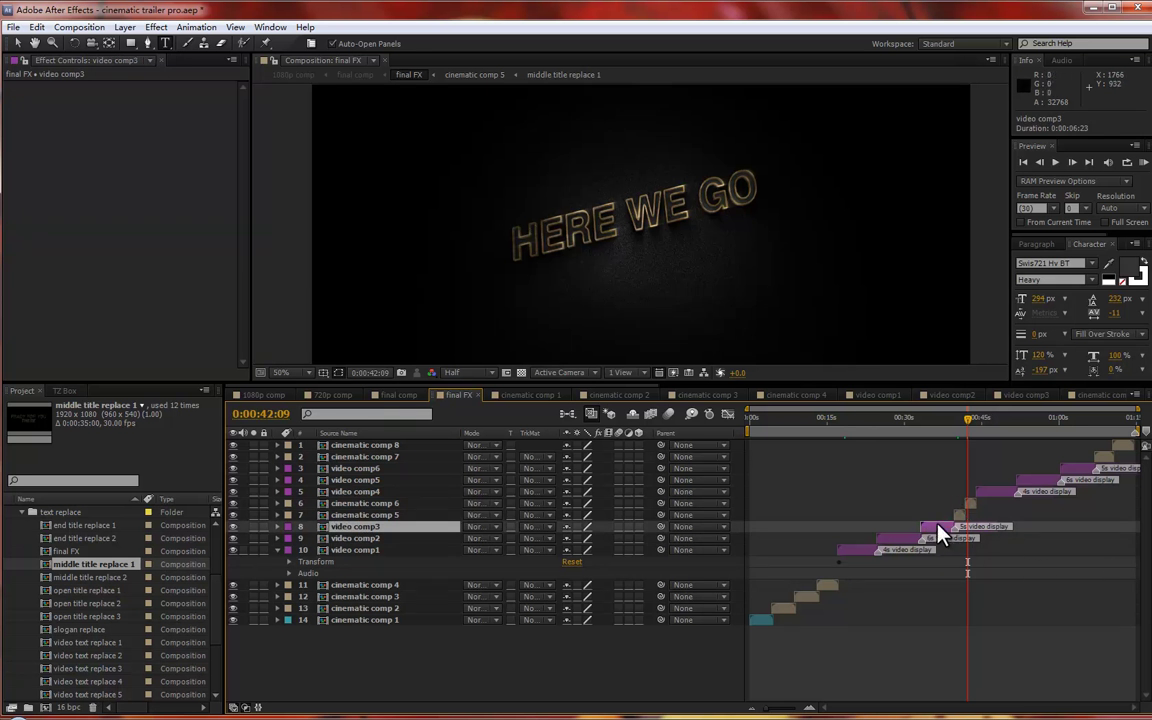
pyautogui.click(900, 541)
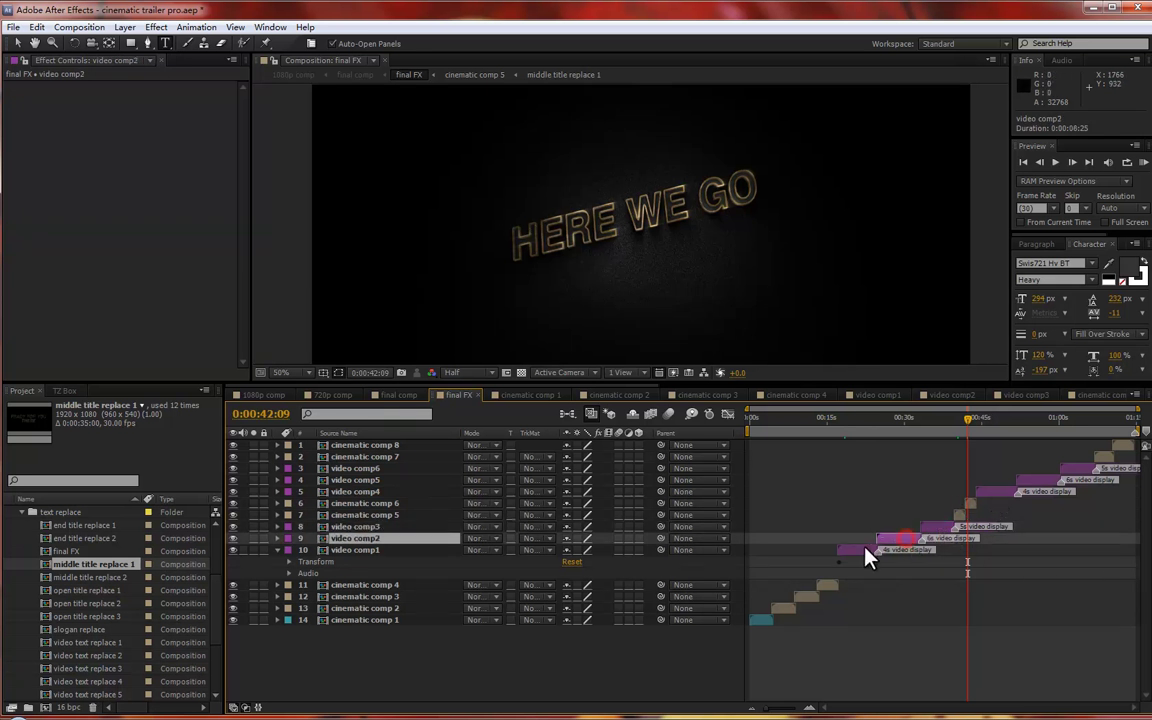
pyautogui.click(862, 549)
pyautogui.click(935, 528)
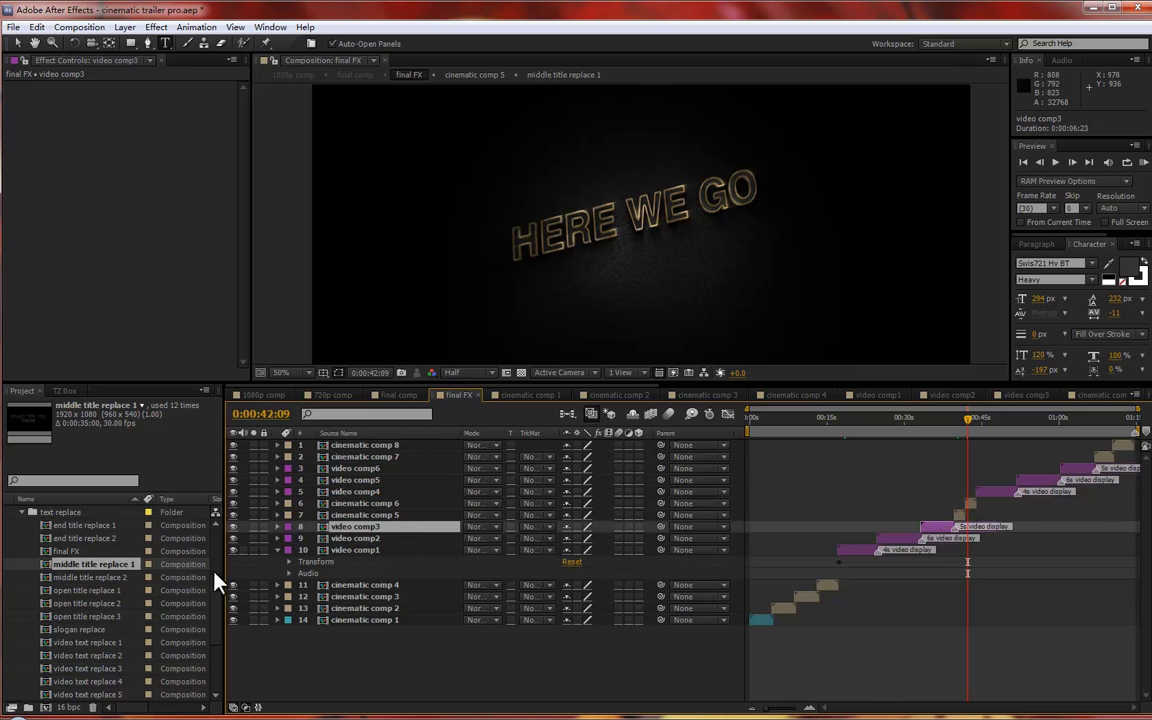
# - Move to the COMING SOON end title at 0:01:09:01
pyautogui.click(90, 578)
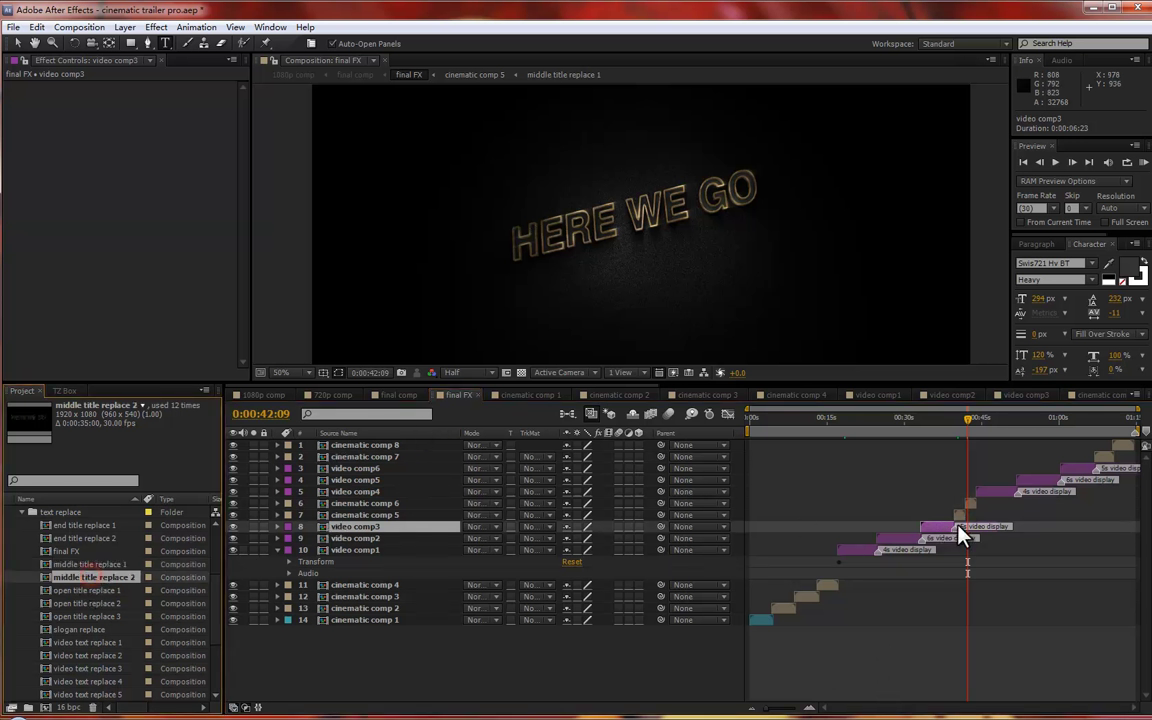
pyautogui.click(1101, 417)
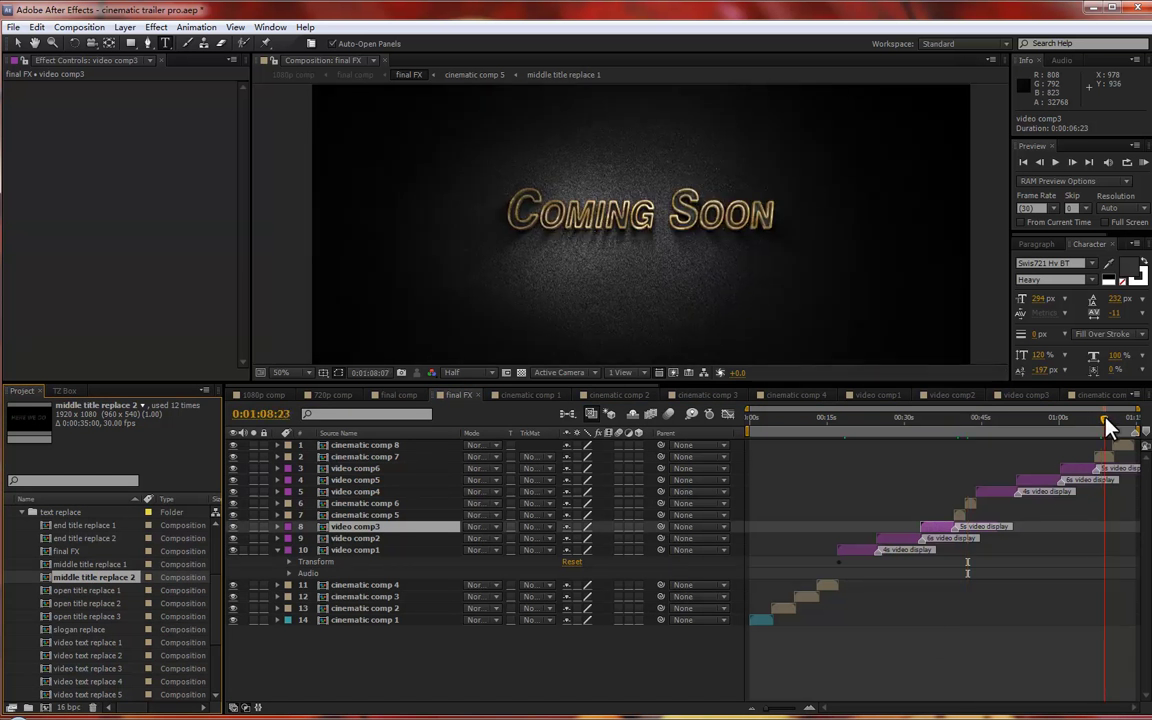
pyautogui.click(1104, 419)
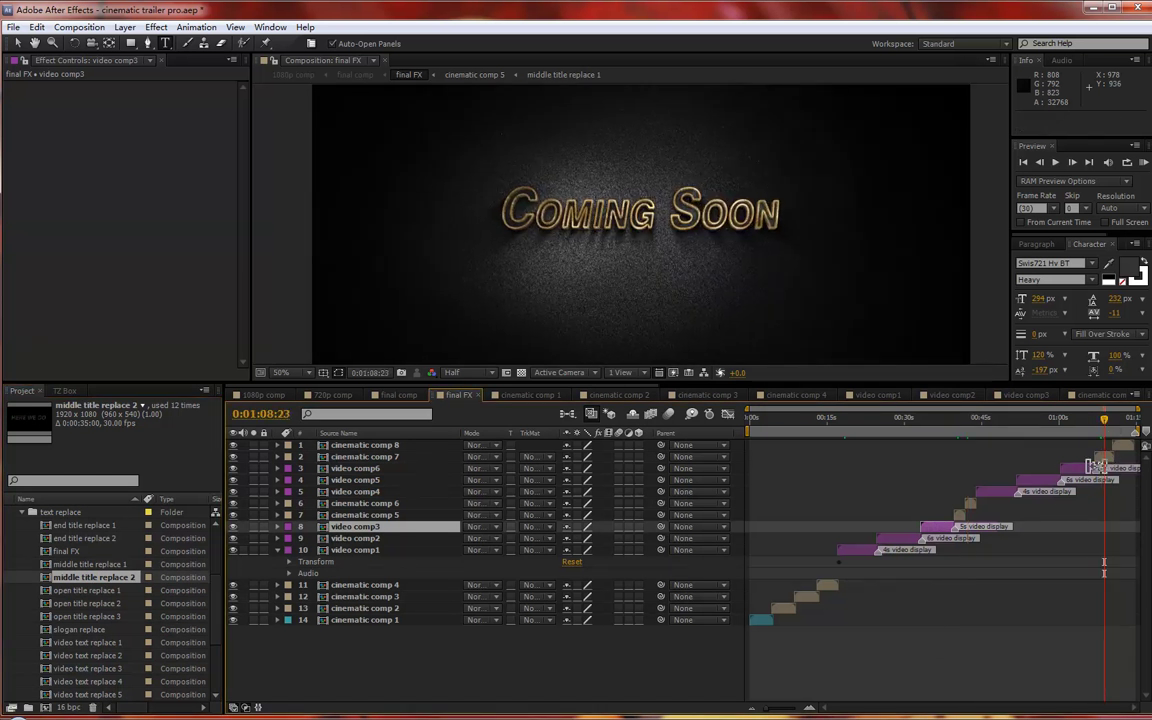
pyautogui.click(1125, 420)
pyautogui.click(1105, 419)
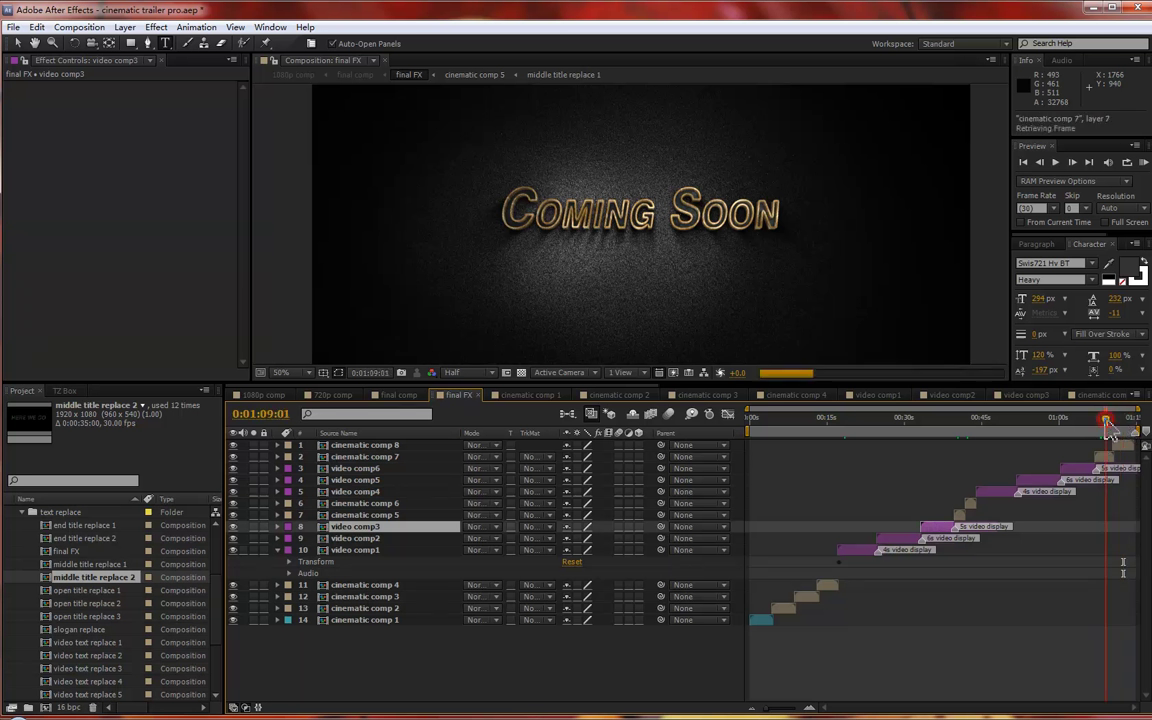
# - Select end title replace 2 in the Project panel
pyautogui.click(90, 539)
pyautogui.click(96, 527)
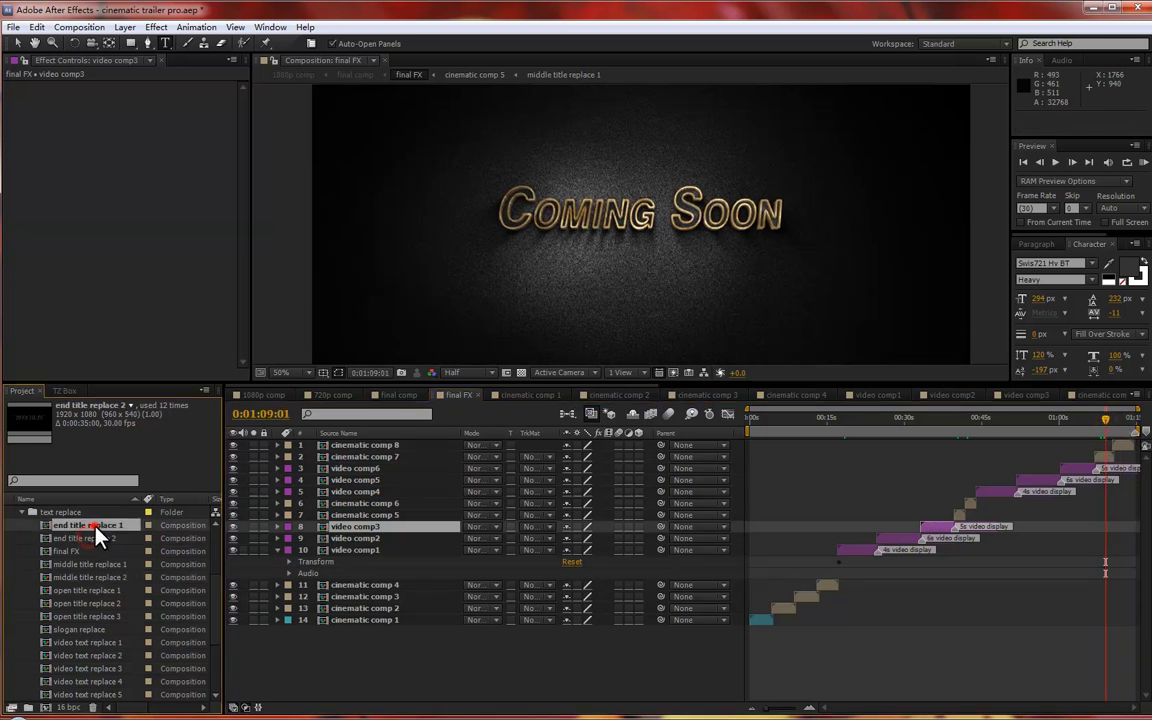
pyautogui.click(108, 539)
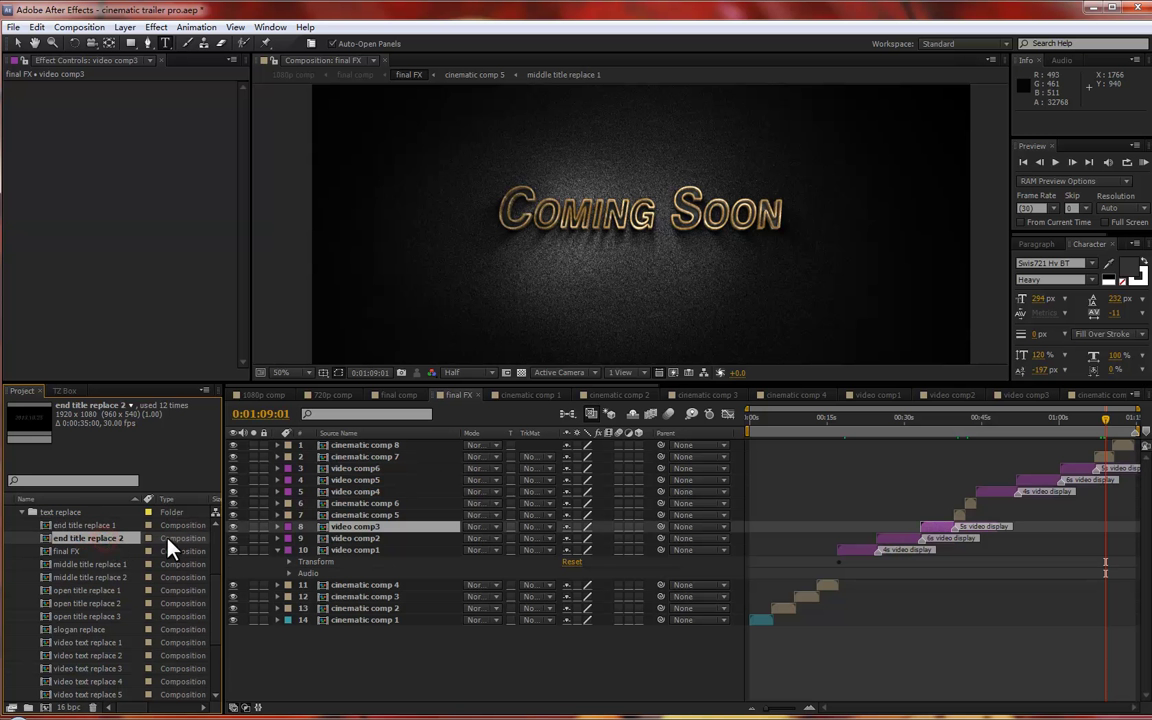
# - Open end title replace 2, scrub until 2013.10.25 shows, select it, and reveal the layer switches
pyautogui.doubleClick(127, 550)
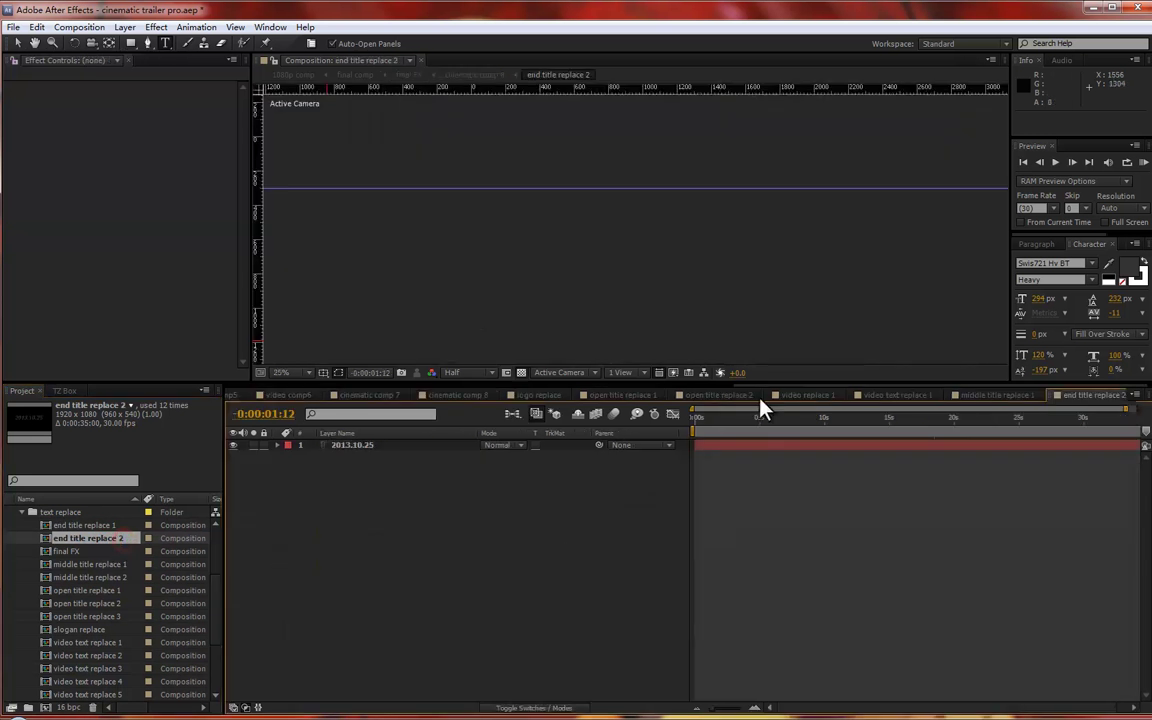
pyautogui.moveTo(790, 418); pyautogui.dragTo(828, 445)
pyautogui.click(416, 447)
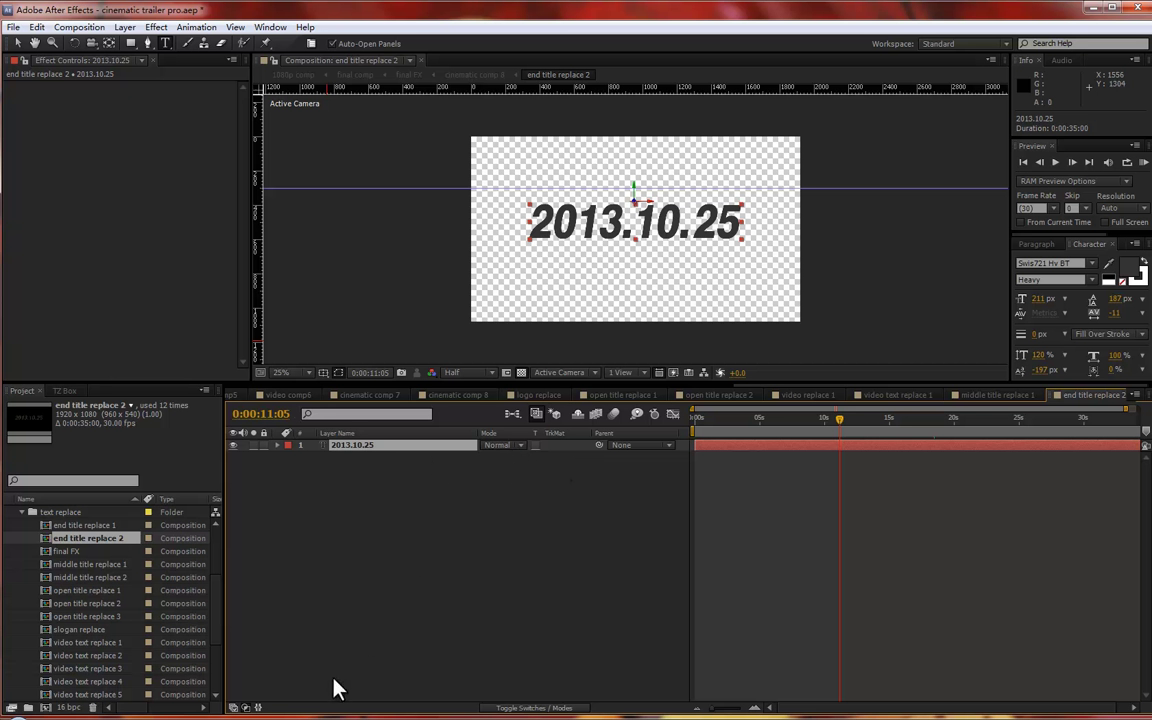
pyautogui.click(233, 707)
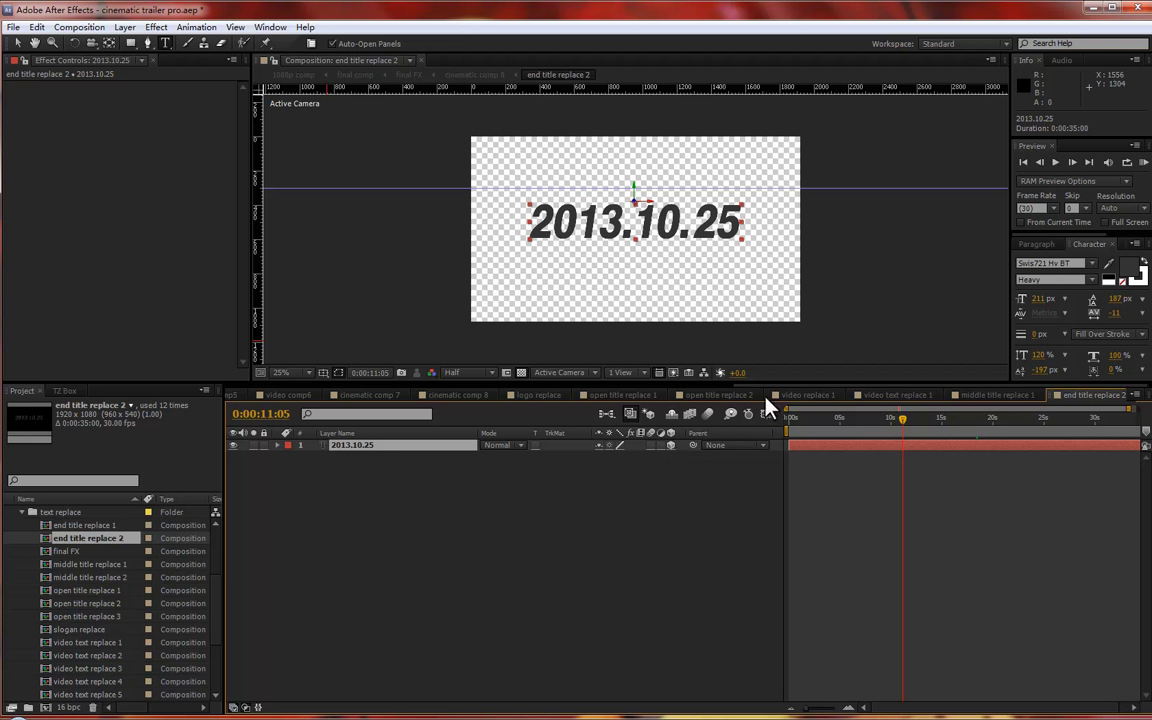
pyautogui.moveTo(768, 391); pyautogui.dragTo(258, 410)
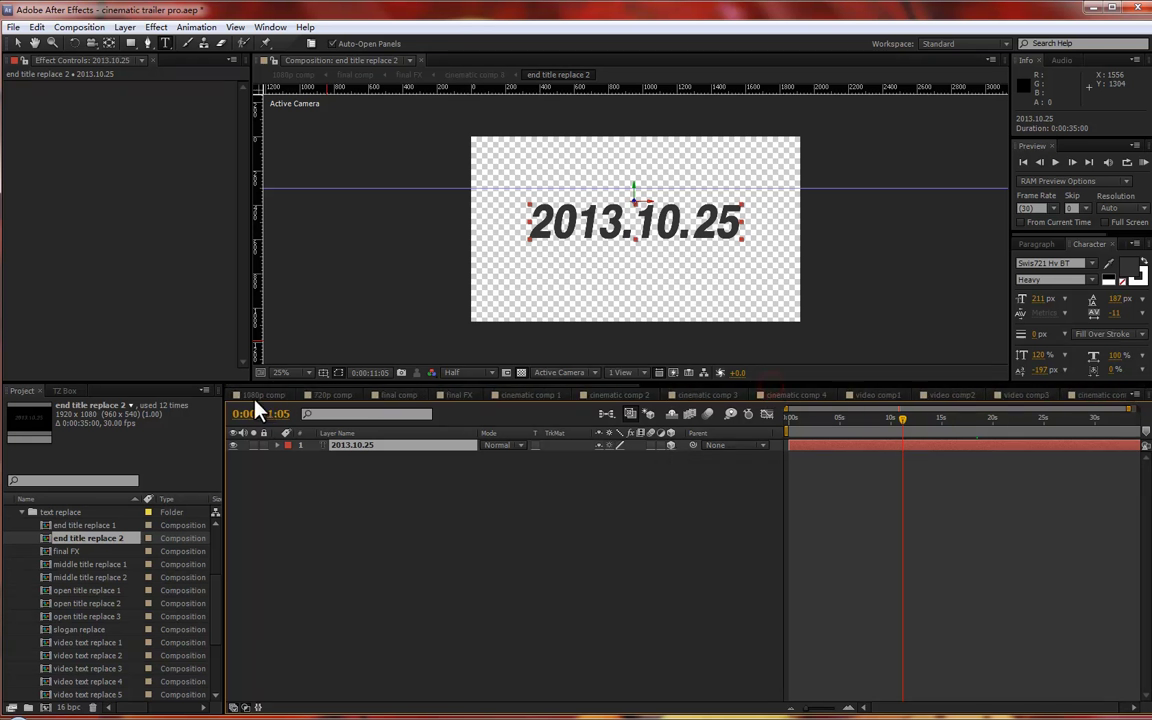
# - Check the REPLACE HERE frame in final FX, set time to 0:00:20:27, and view 1080p comp
pyautogui.click(461, 400)
pyautogui.moveTo(921, 432); pyautogui.dragTo(897, 428)
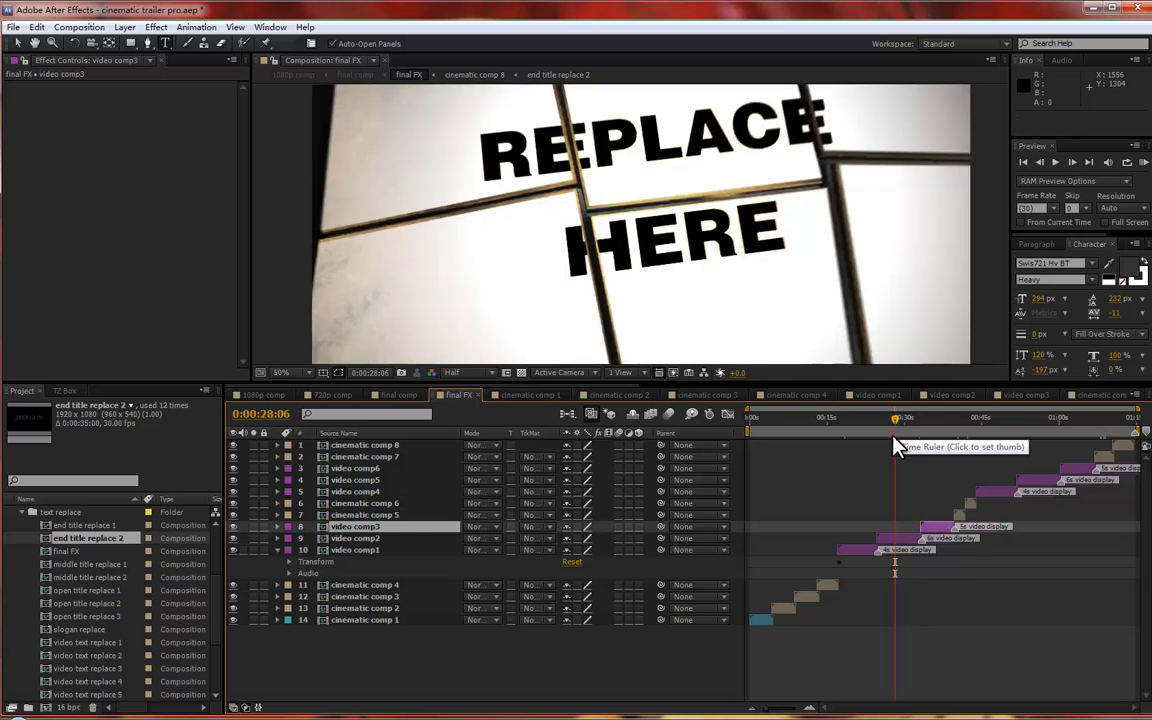
pyautogui.click(278, 550)
pyautogui.click(395, 648)
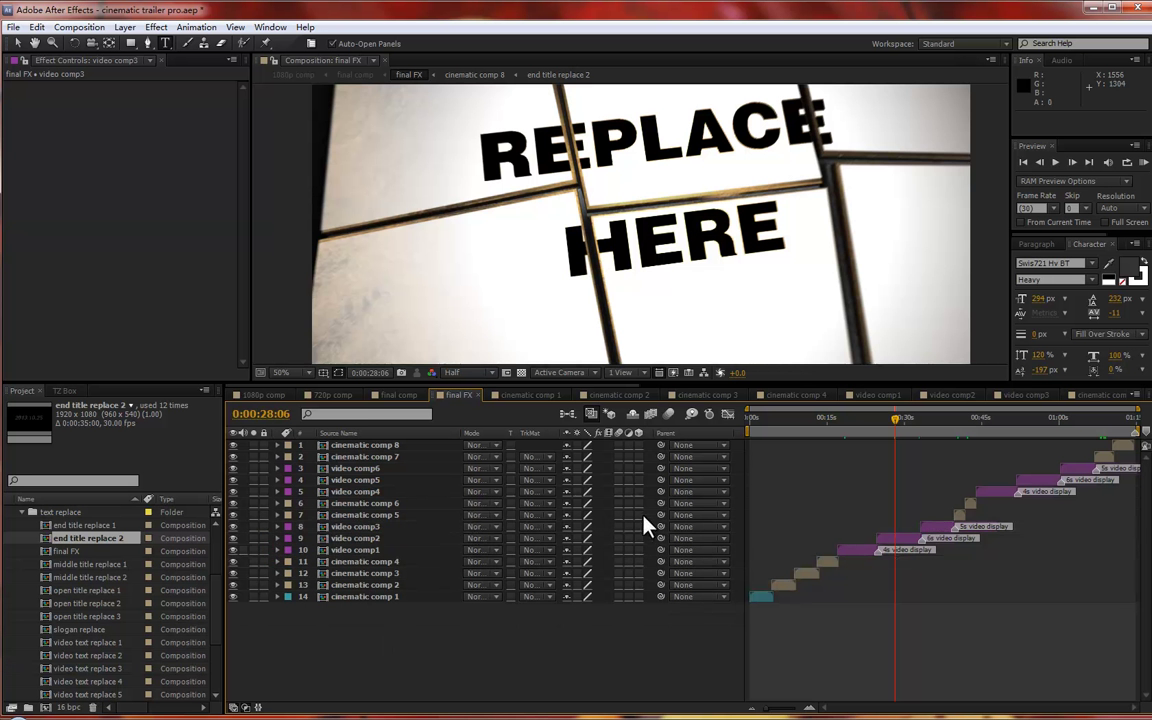
pyautogui.click(857, 419)
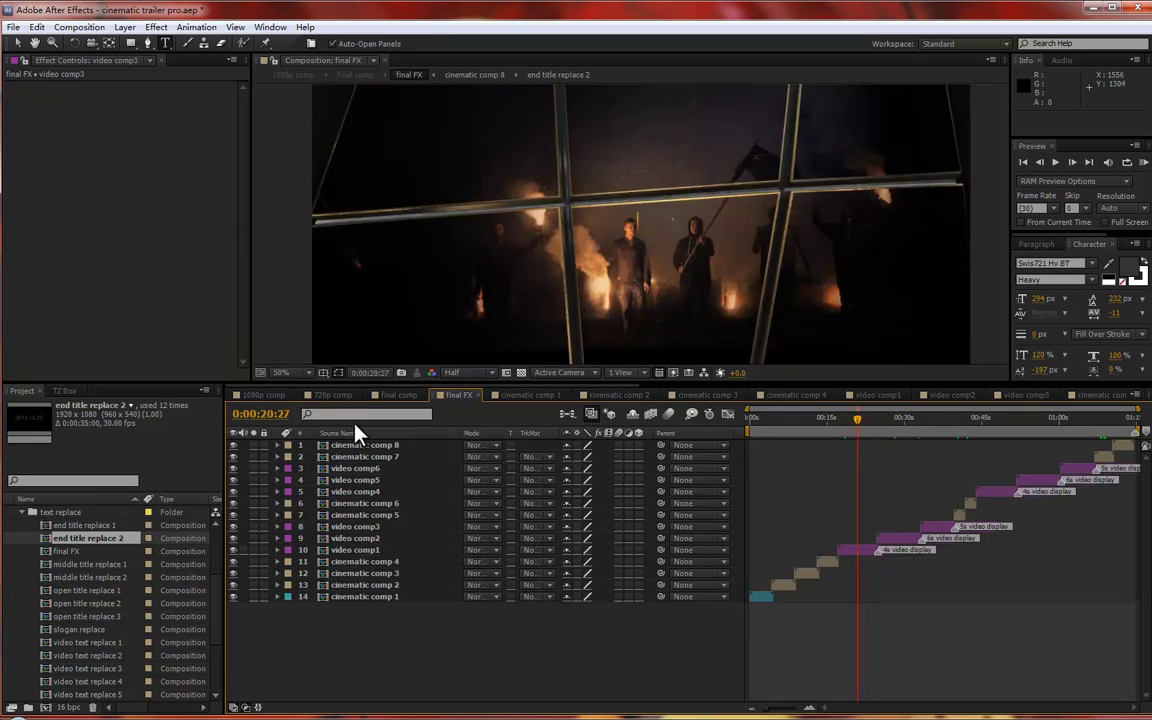
pyautogui.click(258, 398)
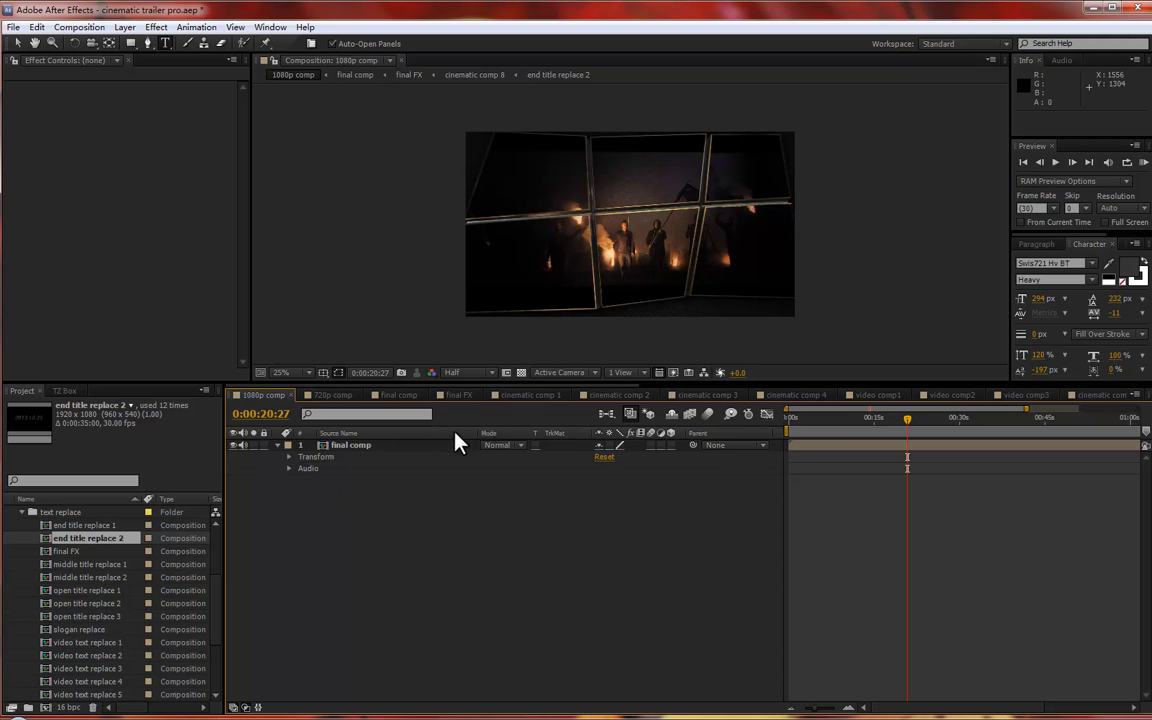
# - Switch to the 720p comp and collapse its final comp layer's properties
pyautogui.click(333, 396)
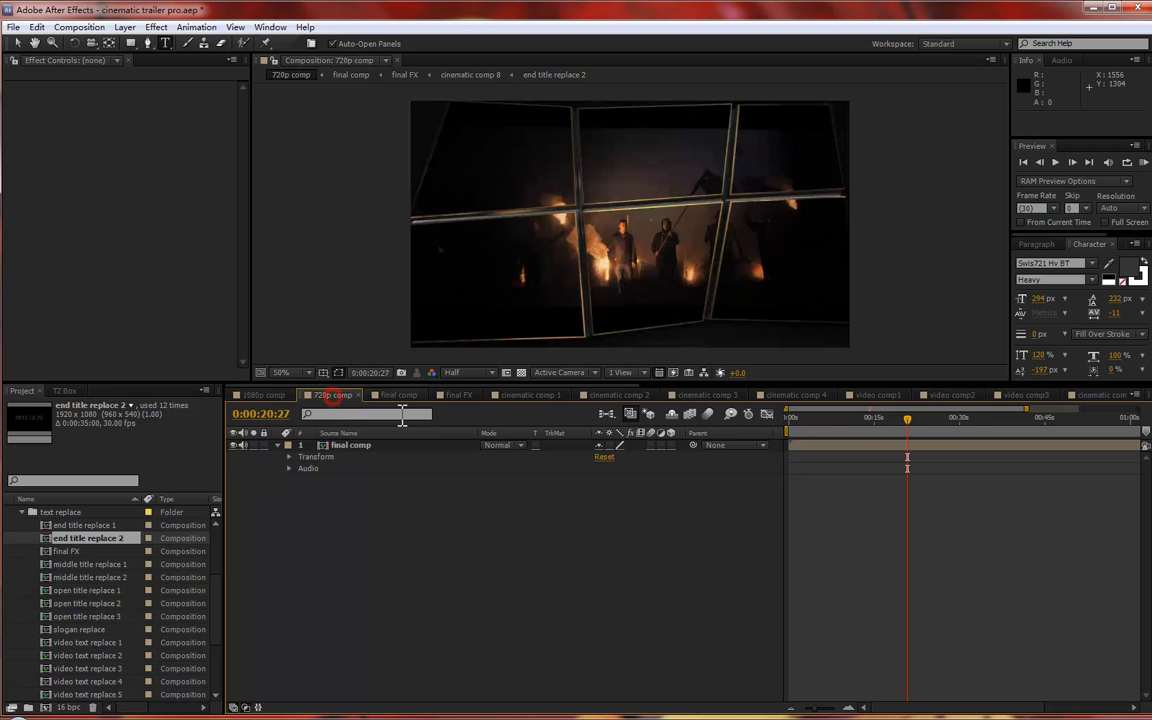
pyautogui.click(278, 445)
pyautogui.click(366, 477)
pyautogui.click(288, 303)
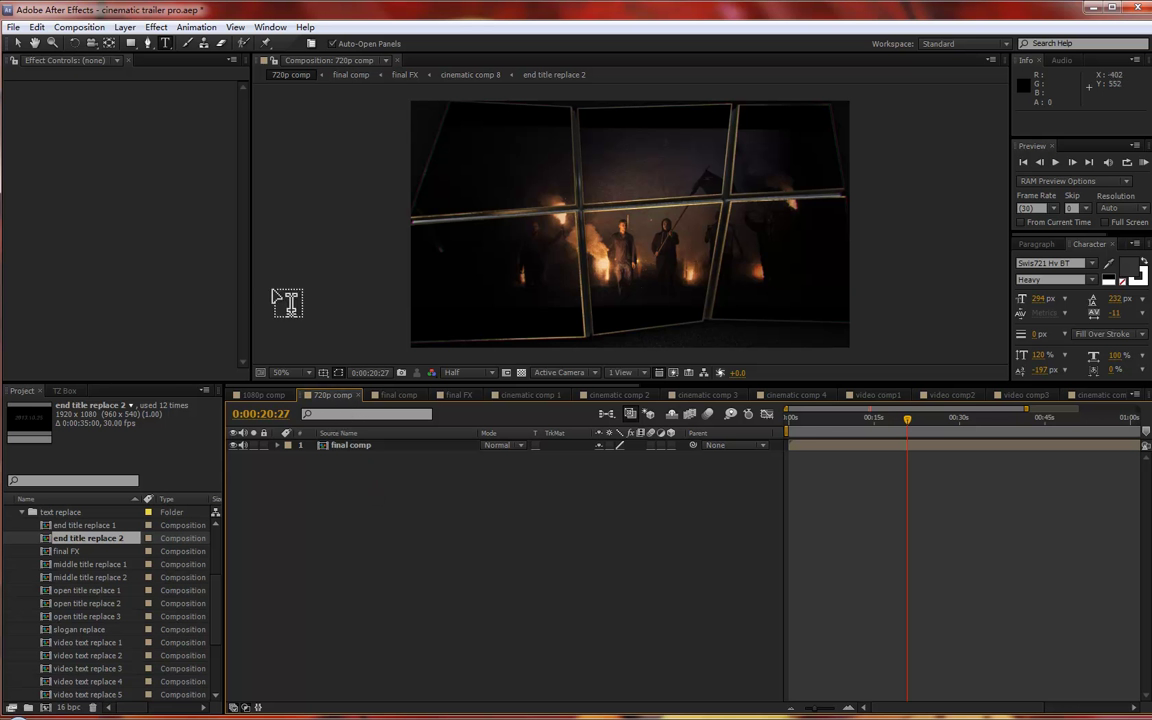
pyautogui.click(80, 27)
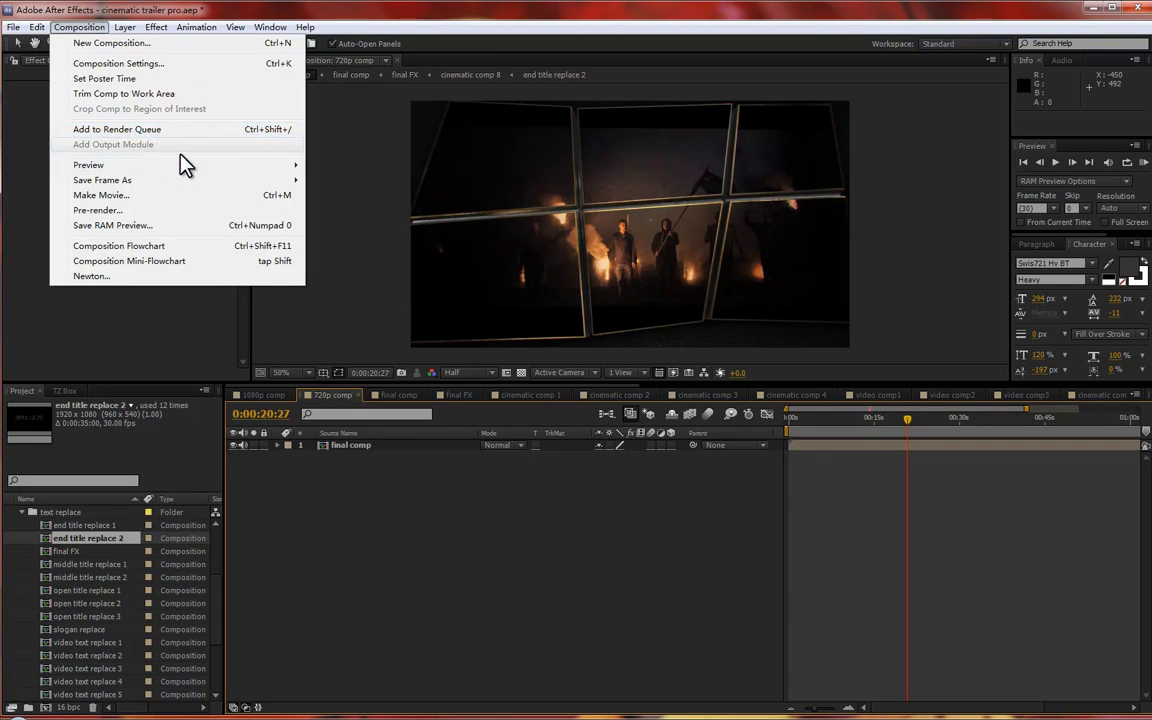
pyautogui.click(410, 571)
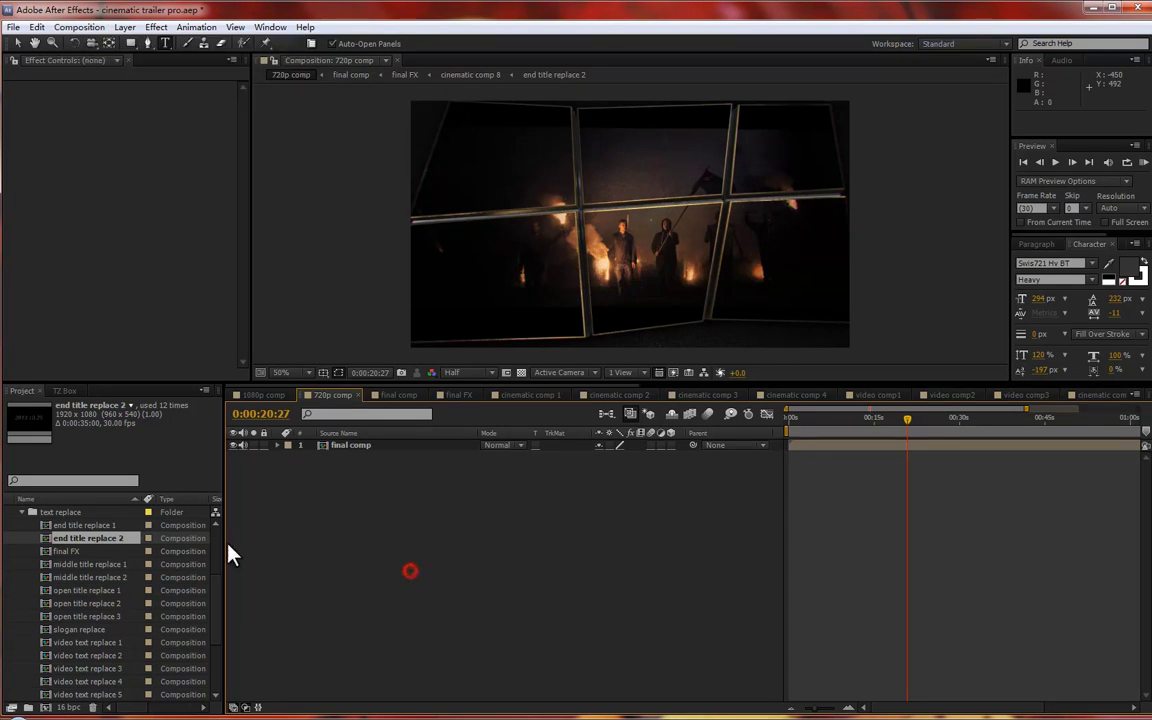
# - Collapse the text replace, footage and replace folders in the Project panel
pyautogui.click(22, 512)
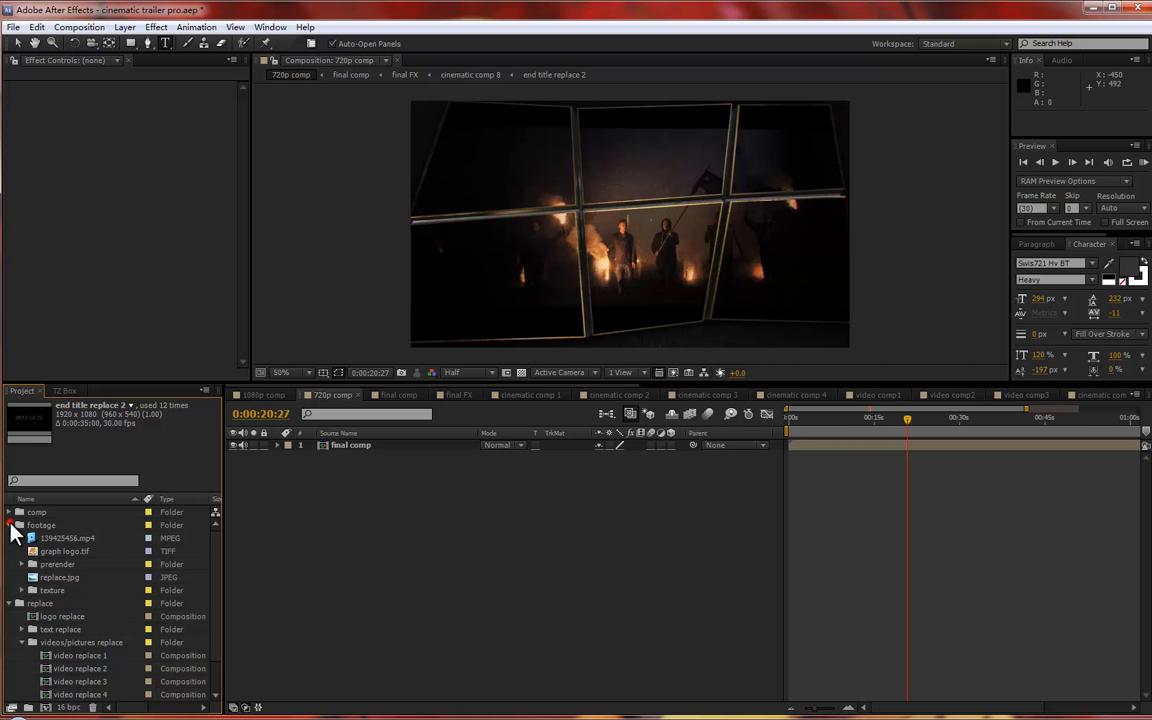
pyautogui.click(9, 525)
pyautogui.click(9, 538)
pyautogui.click(442, 535)
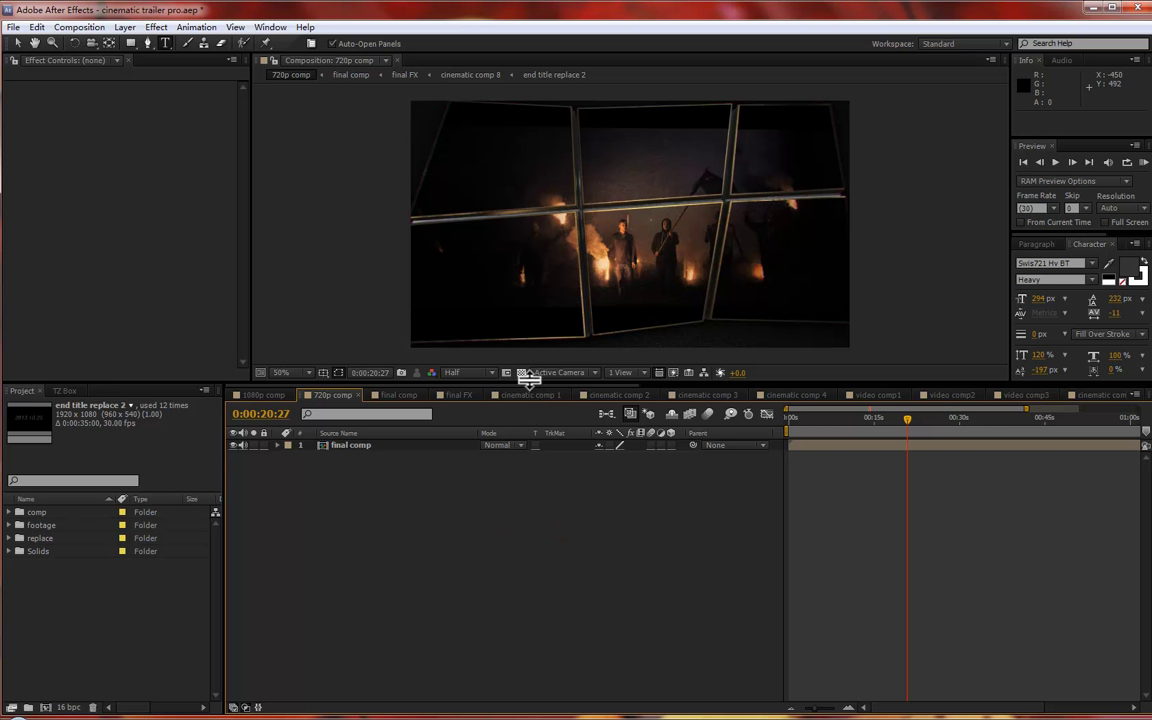
# - Open cinematic comp 1 at 0:00:01:13 and select the ctrl layer with the Selection tool
pyautogui.click(461, 396)
pyautogui.click(529, 396)
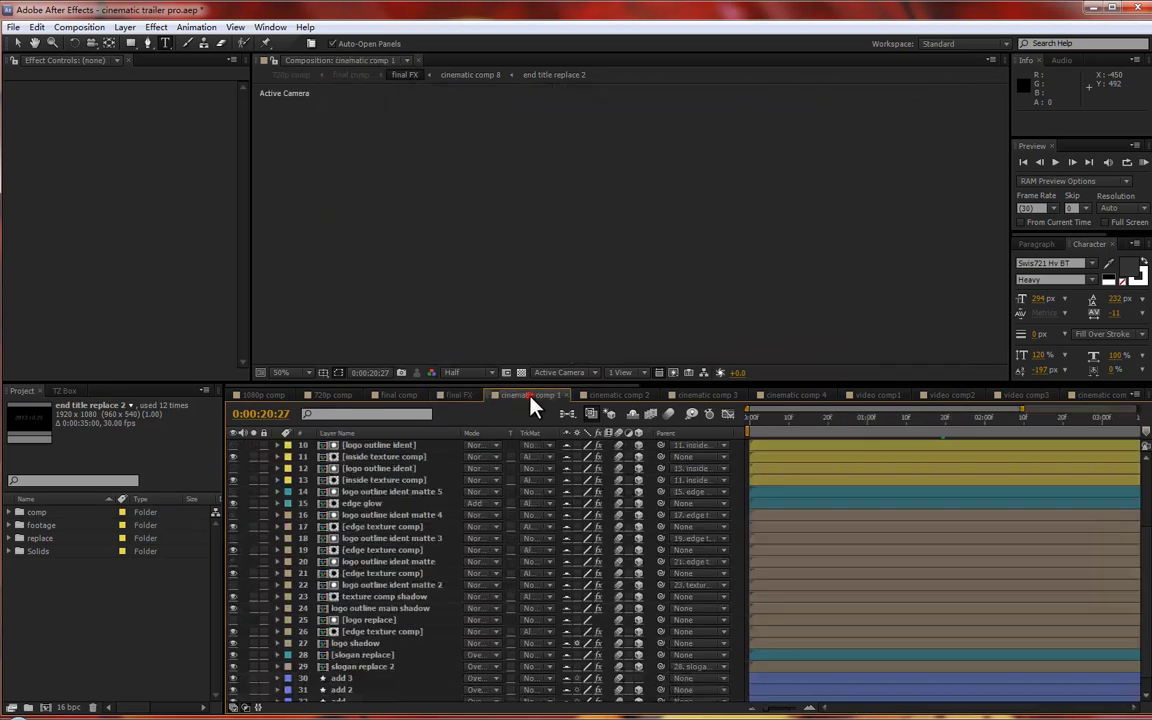
pyautogui.click(891, 420)
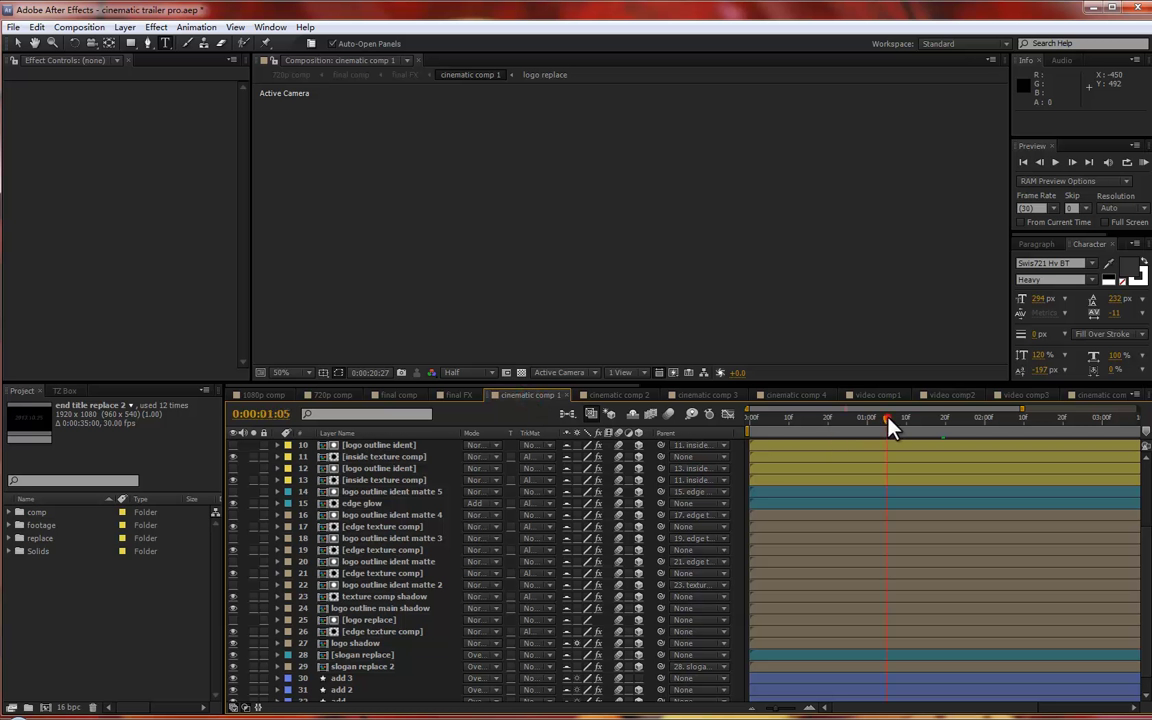
pyautogui.moveTo(895, 425); pyautogui.dragTo(920, 427)
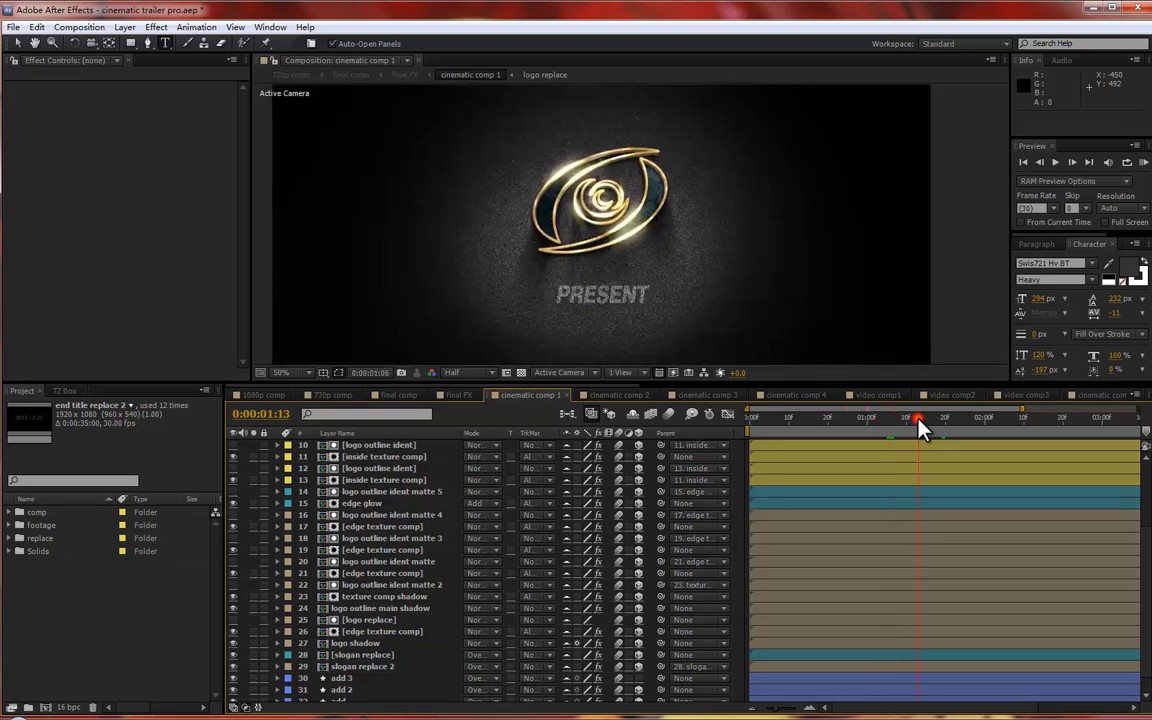
pyautogui.click(17, 42)
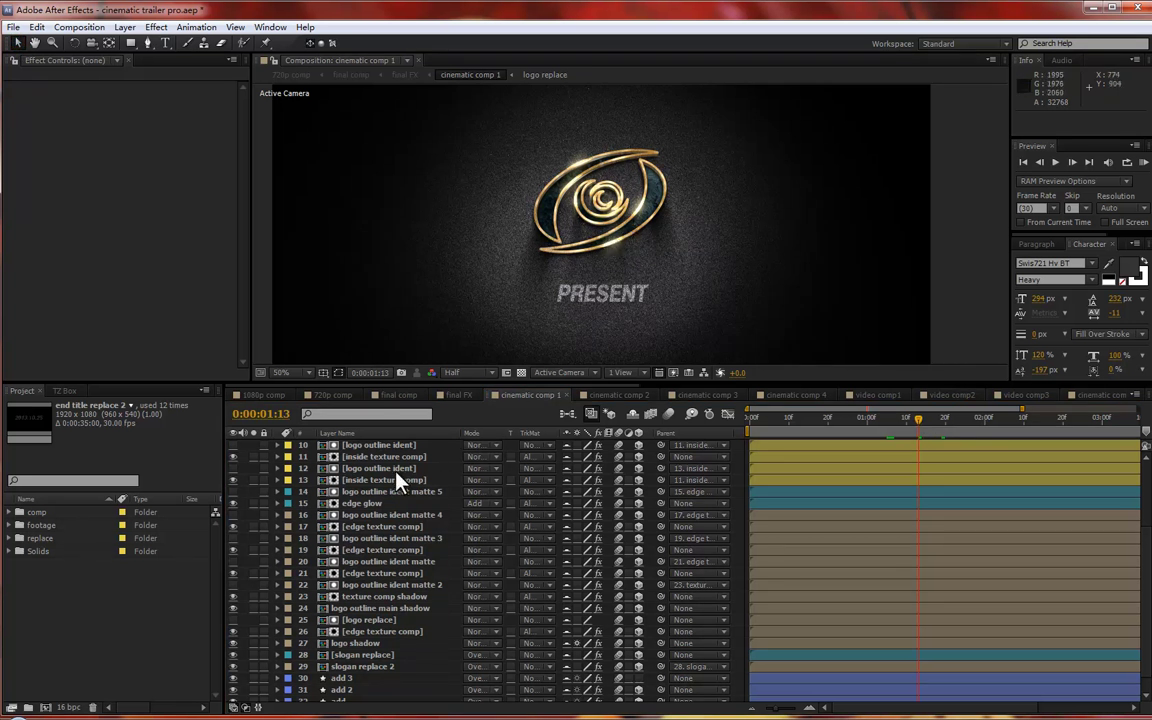
pyautogui.scroll(3, 395, 520)
pyautogui.click(371, 446)
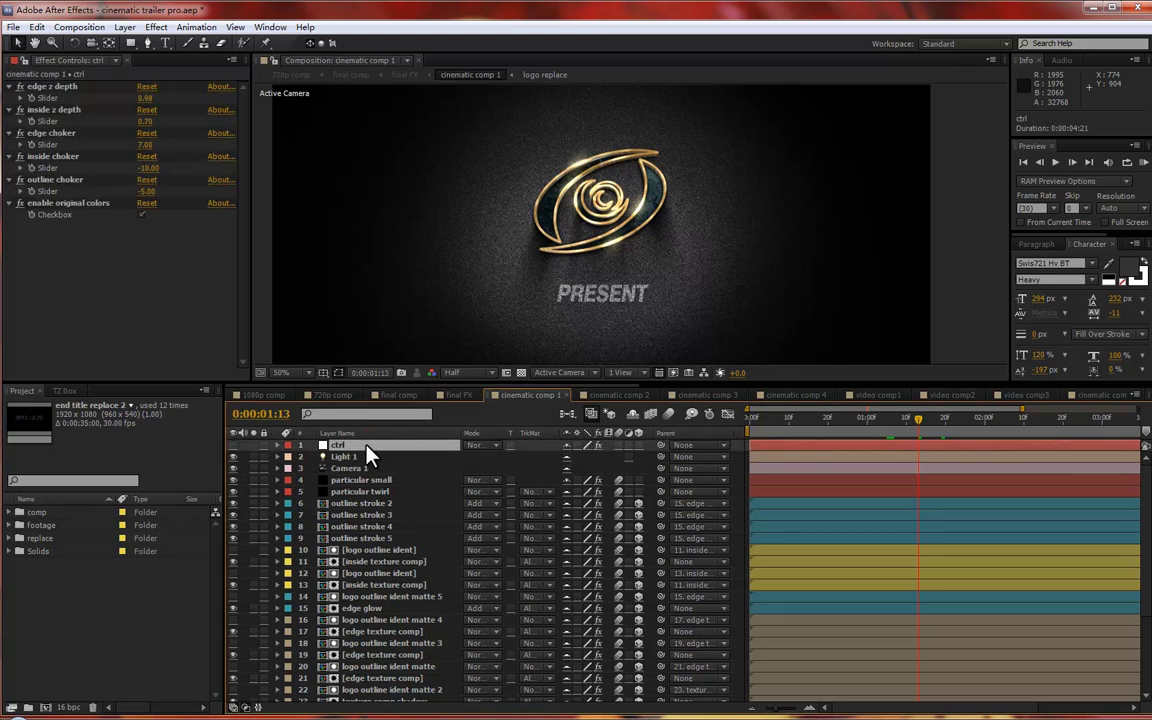
# - Scrub the ctrl layer's edge z depth slider up and down, leaving it at 0.91
pyautogui.click(171, 307)
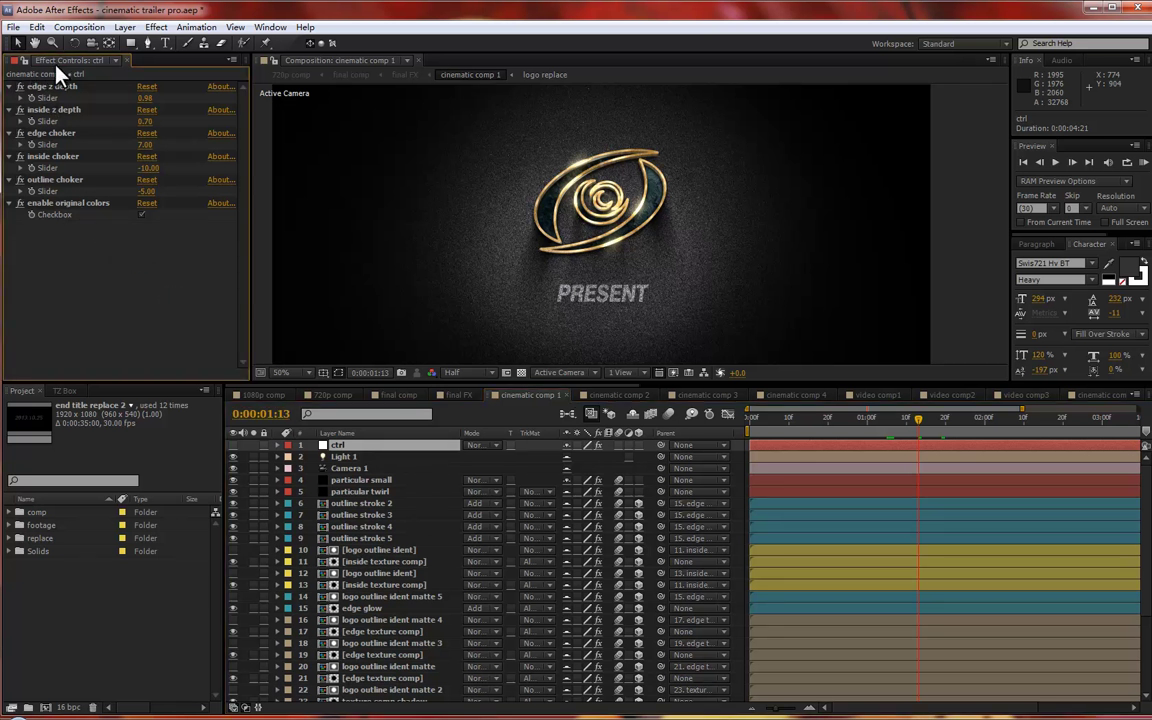
pyautogui.click(265, 28)
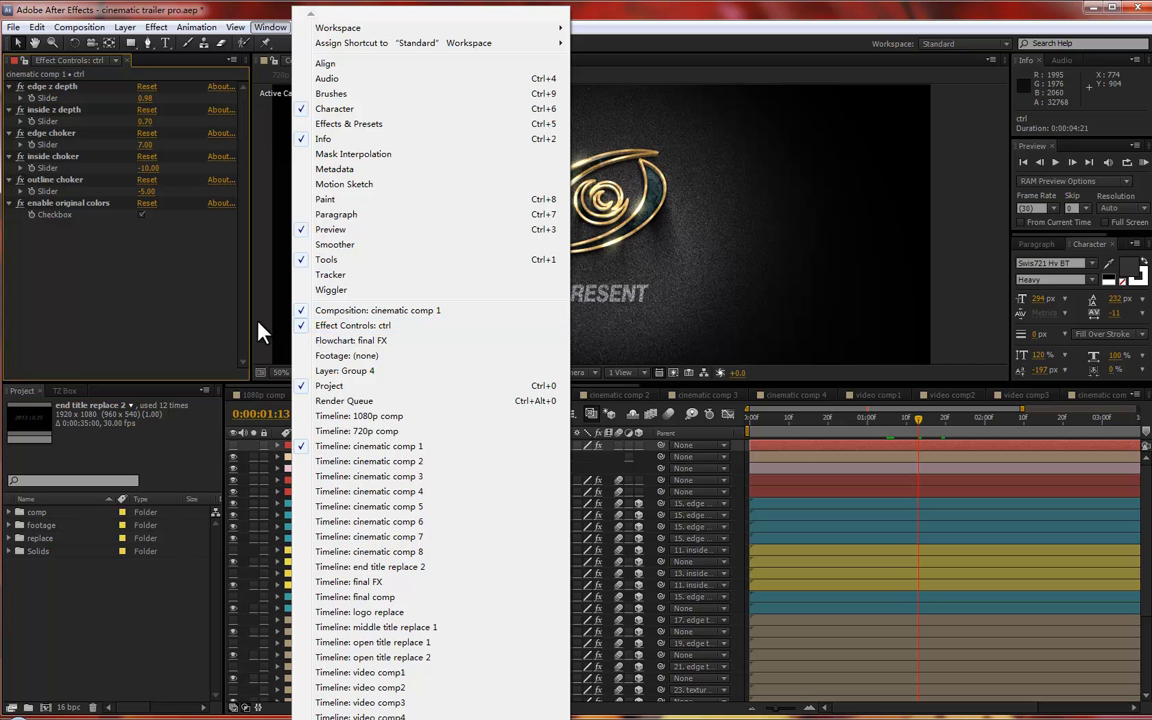
pyautogui.click(175, 278)
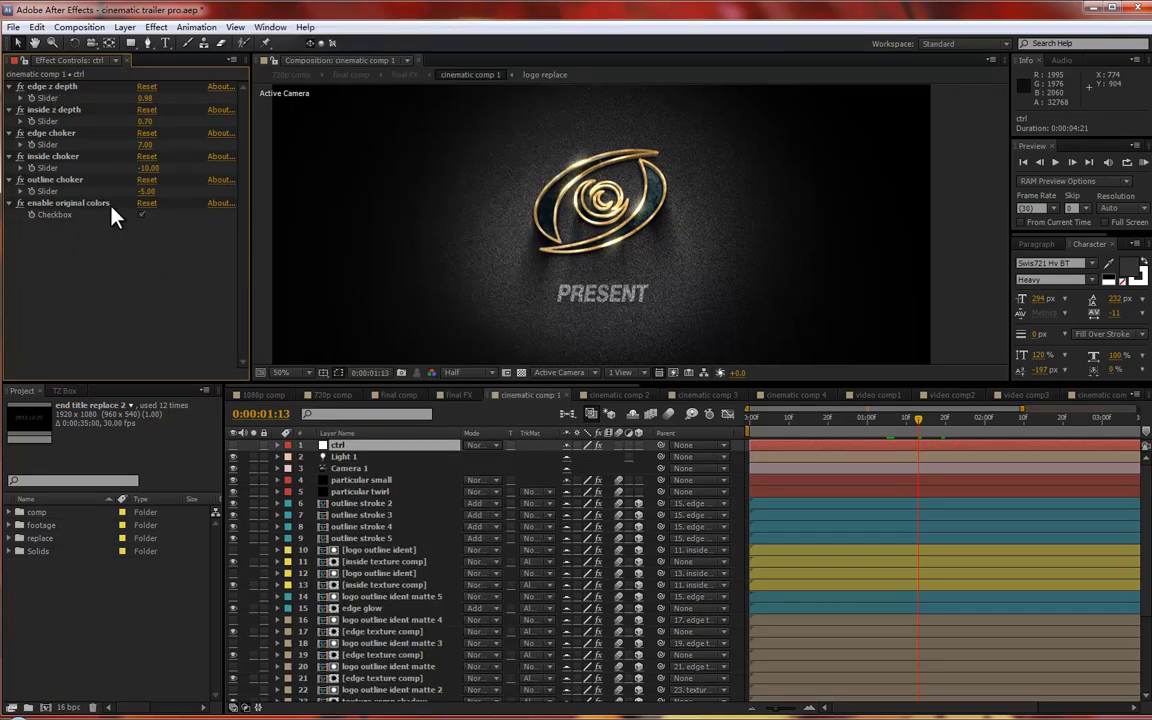
pyautogui.click(93, 290)
pyautogui.moveTo(150, 100)
pyautogui.mouseDown()
pyautogui.moveTo(196, 106)
pyautogui.moveTo(138, 101)
pyautogui.moveTo(174, 107)
pyautogui.moveTo(160, 110)
pyautogui.mouseUp()
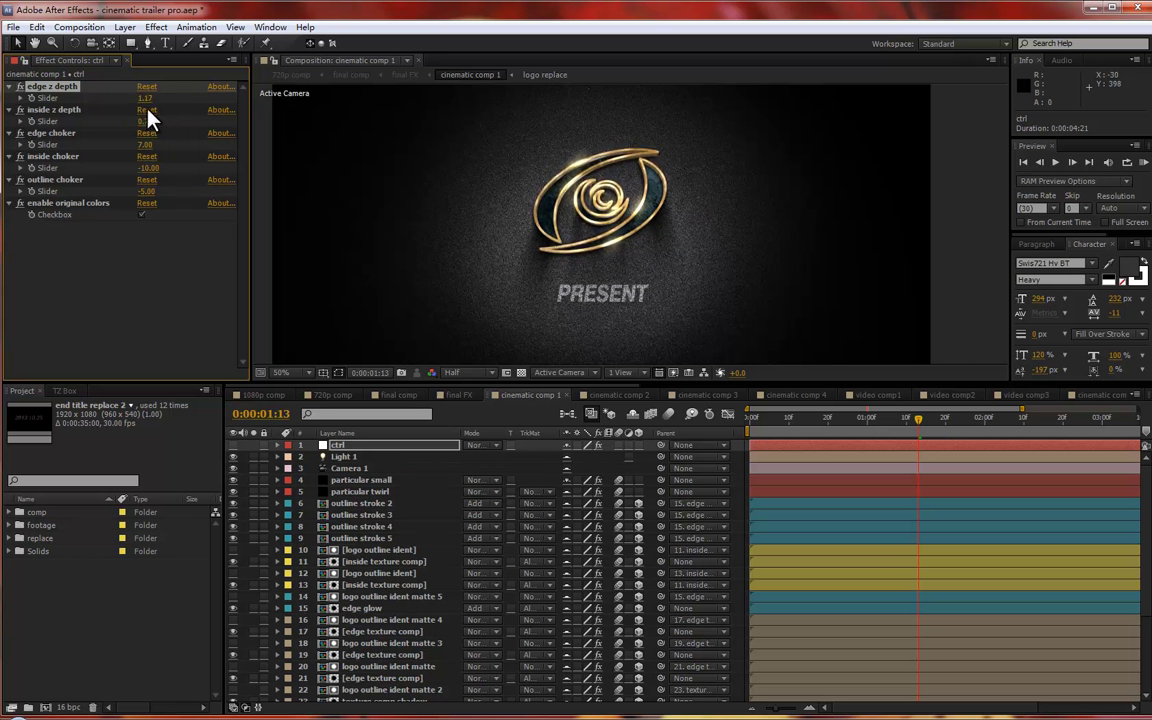
pyautogui.moveTo(148, 100)
pyautogui.mouseDown()
pyautogui.moveTo(185, 92)
pyautogui.moveTo(429, 116)
pyautogui.moveTo(365, 121)
pyautogui.mouseUp()
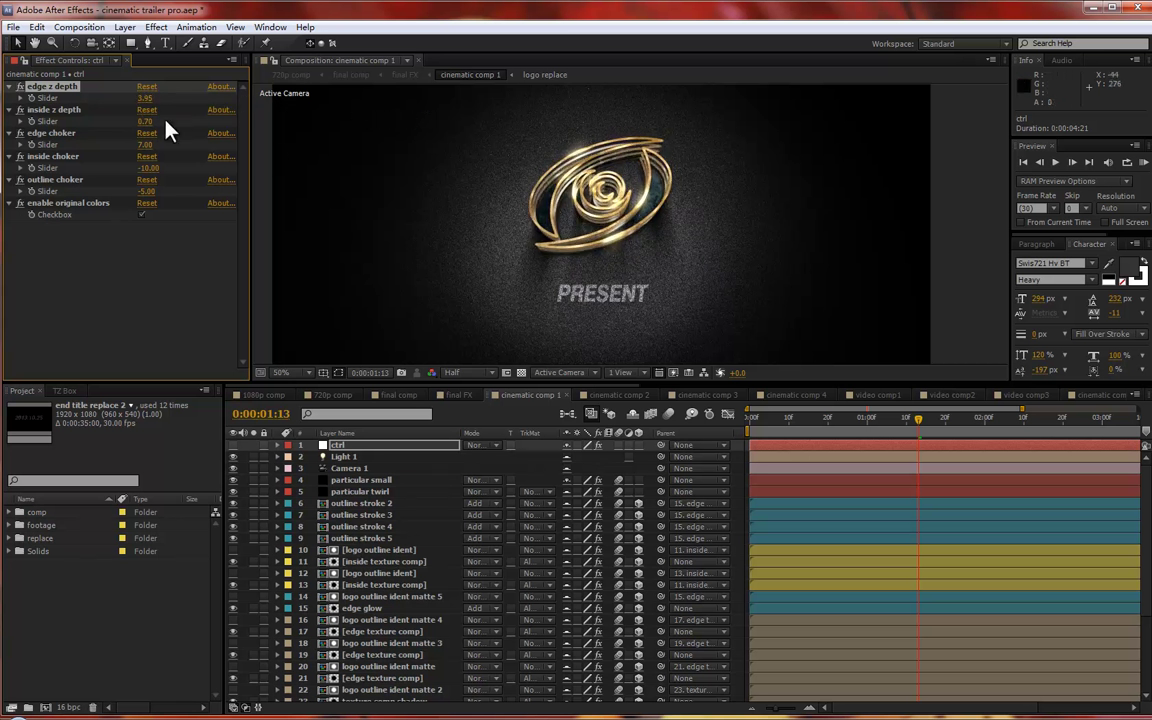
pyautogui.moveTo(145, 97); pyautogui.dragTo(30, 114)
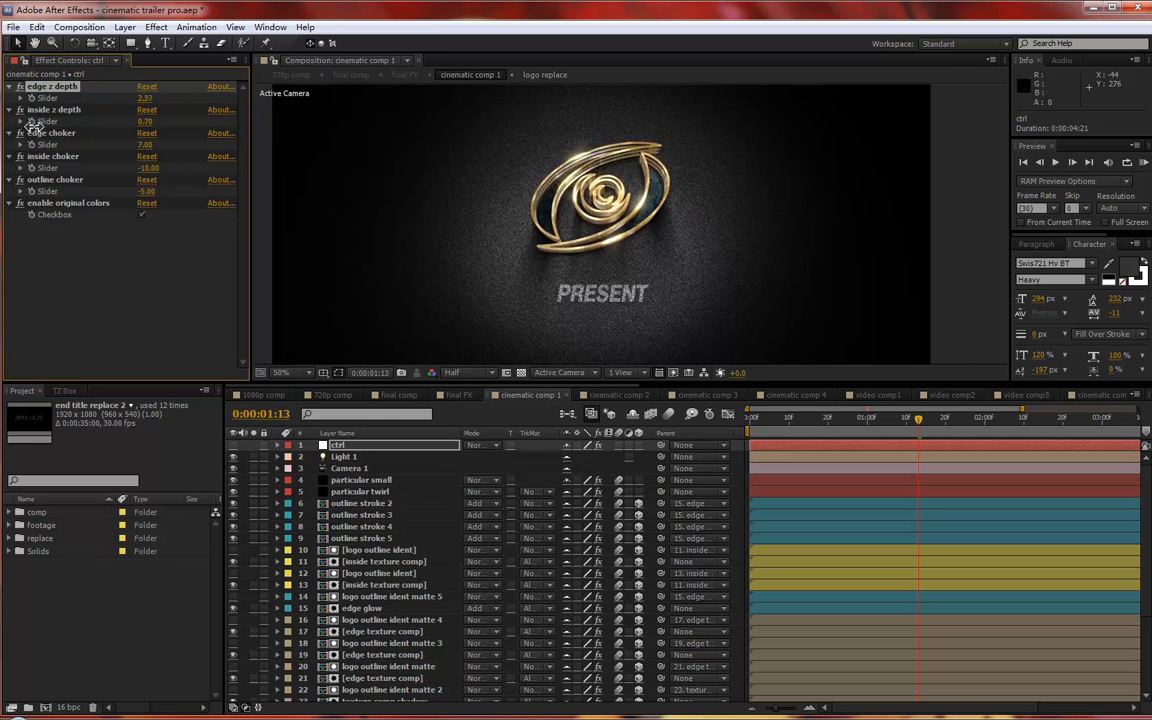
pyautogui.moveTo(145, 100); pyautogui.dragTo(128, 112)
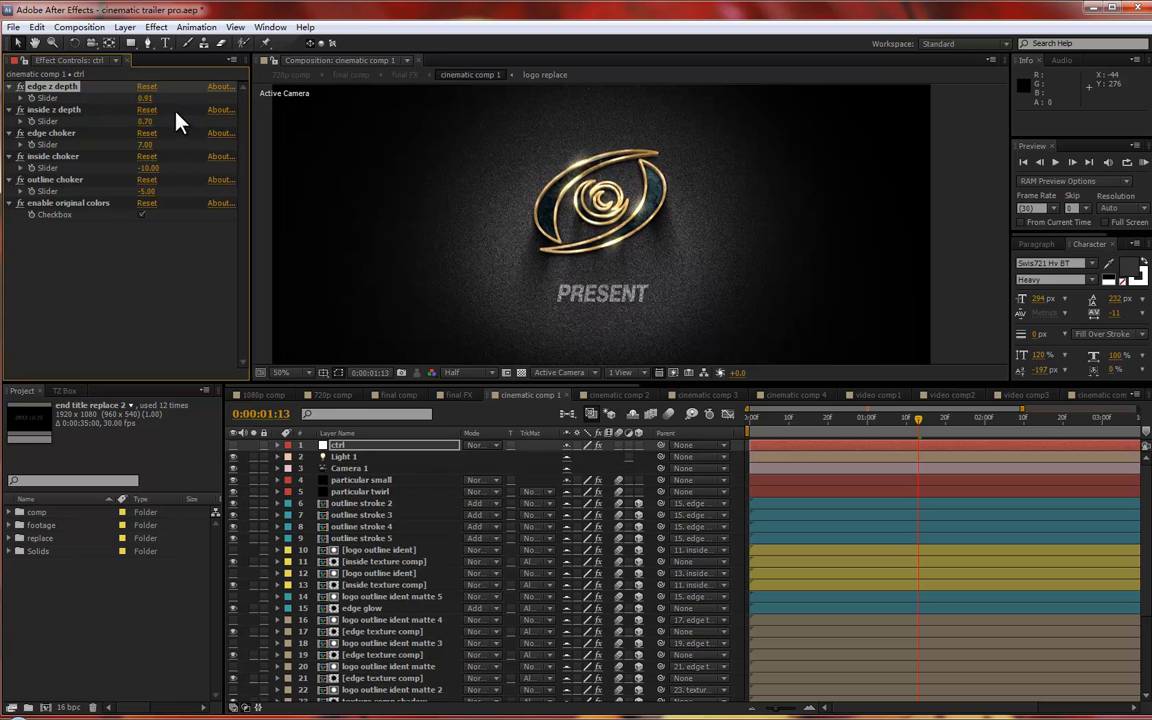
# - Raise the ctrl layer's inside z depth slider to 2.00
pyautogui.click(77, 120)
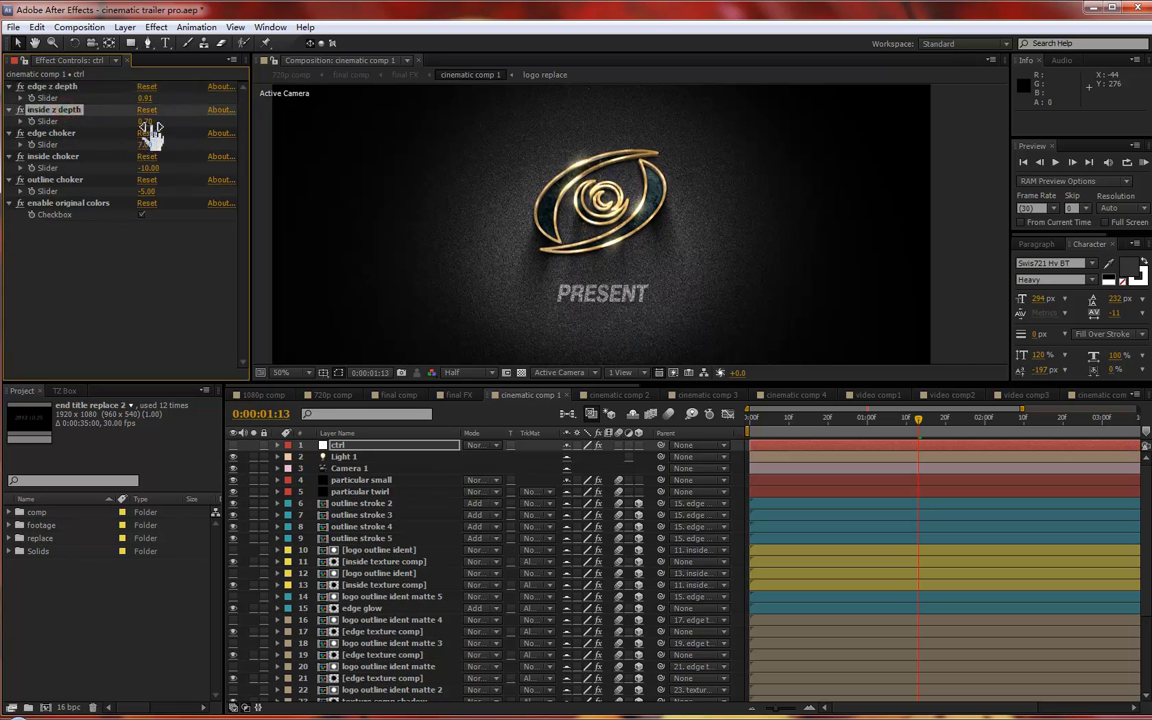
pyautogui.moveTo(152, 130)
pyautogui.mouseDown()
pyautogui.moveTo(149, 119)
pyautogui.moveTo(206, 140)
pyautogui.mouseUp()
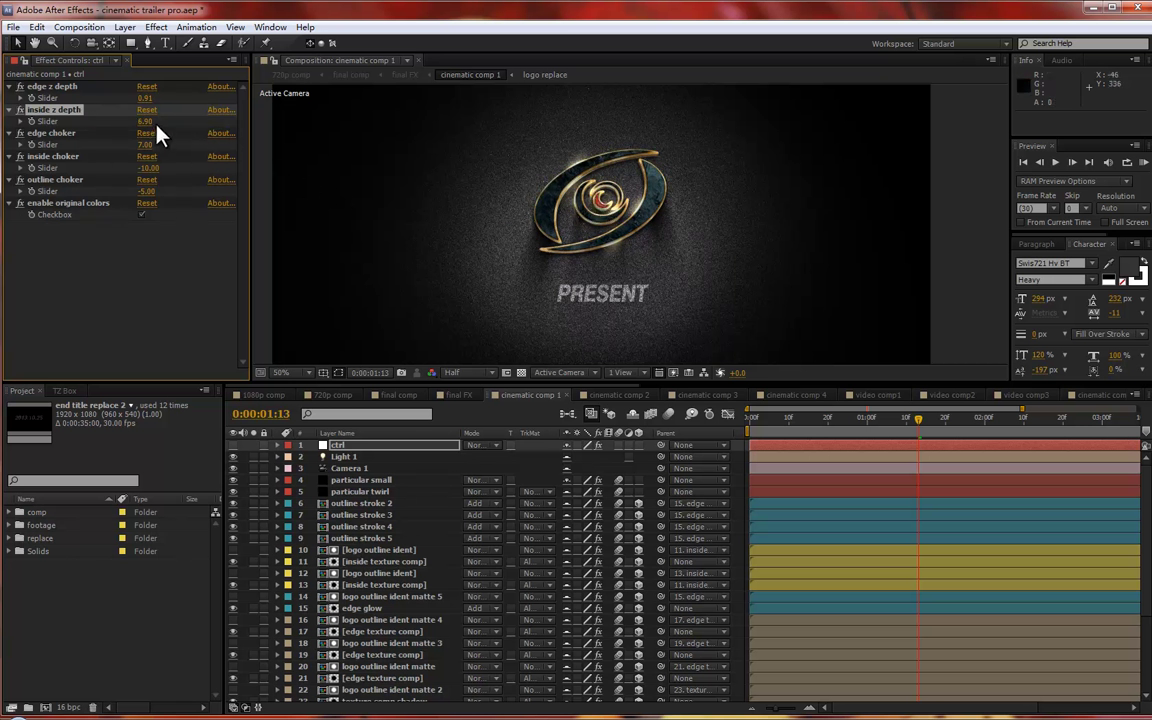
pyautogui.moveTo(150, 127); pyautogui.dragTo(216, 126)
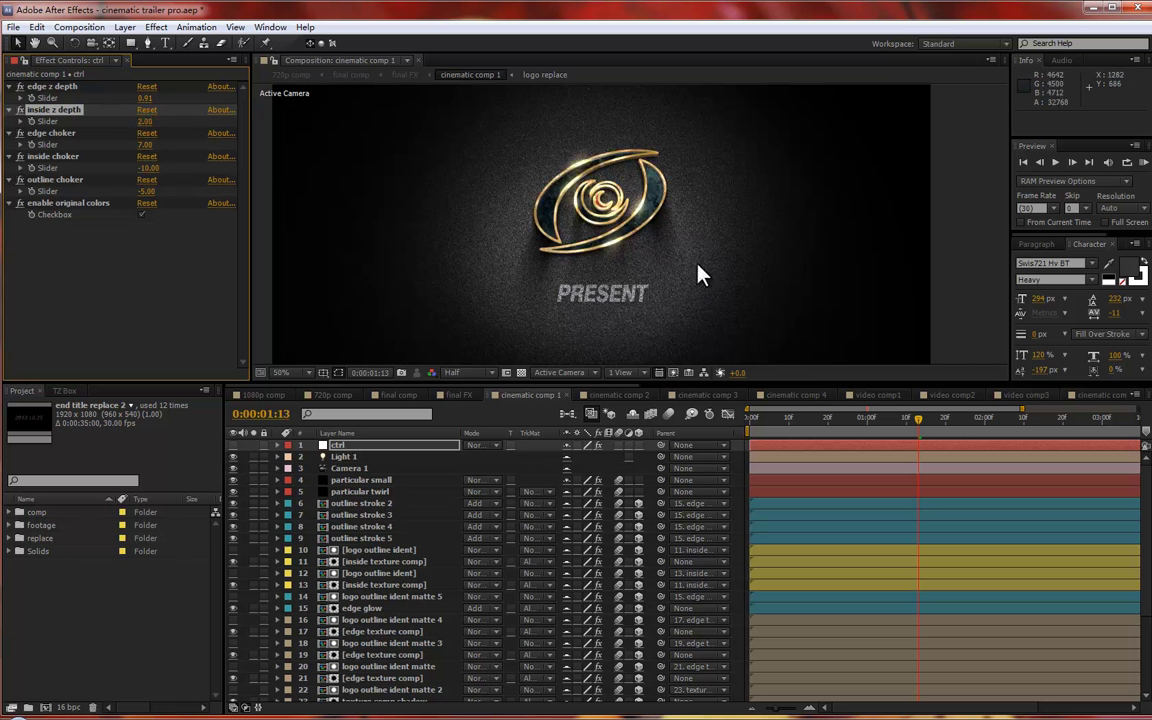
# - Try outline choker at -5.00 and a higher inside choker, leaving inside choker at -10.00
pyautogui.click(62, 156)
pyautogui.click(60, 180)
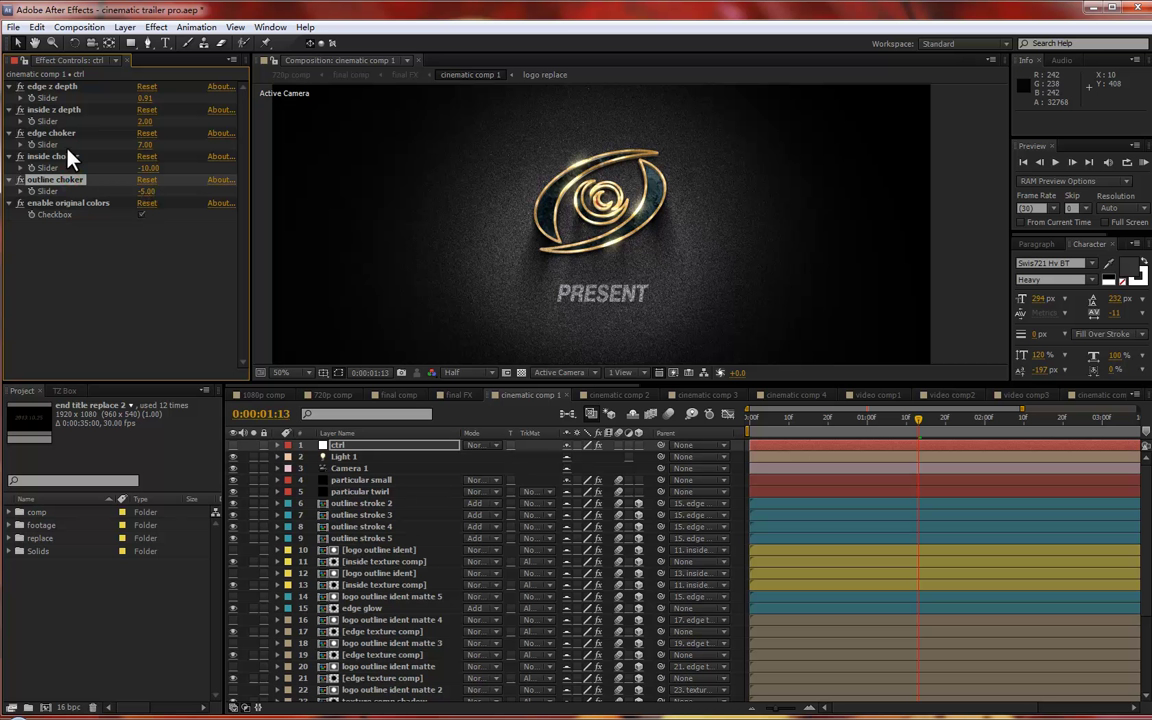
pyautogui.moveTo(148, 193)
pyautogui.mouseDown()
pyautogui.moveTo(200, 192)
pyautogui.moveTo(154, 193)
pyautogui.mouseUp()
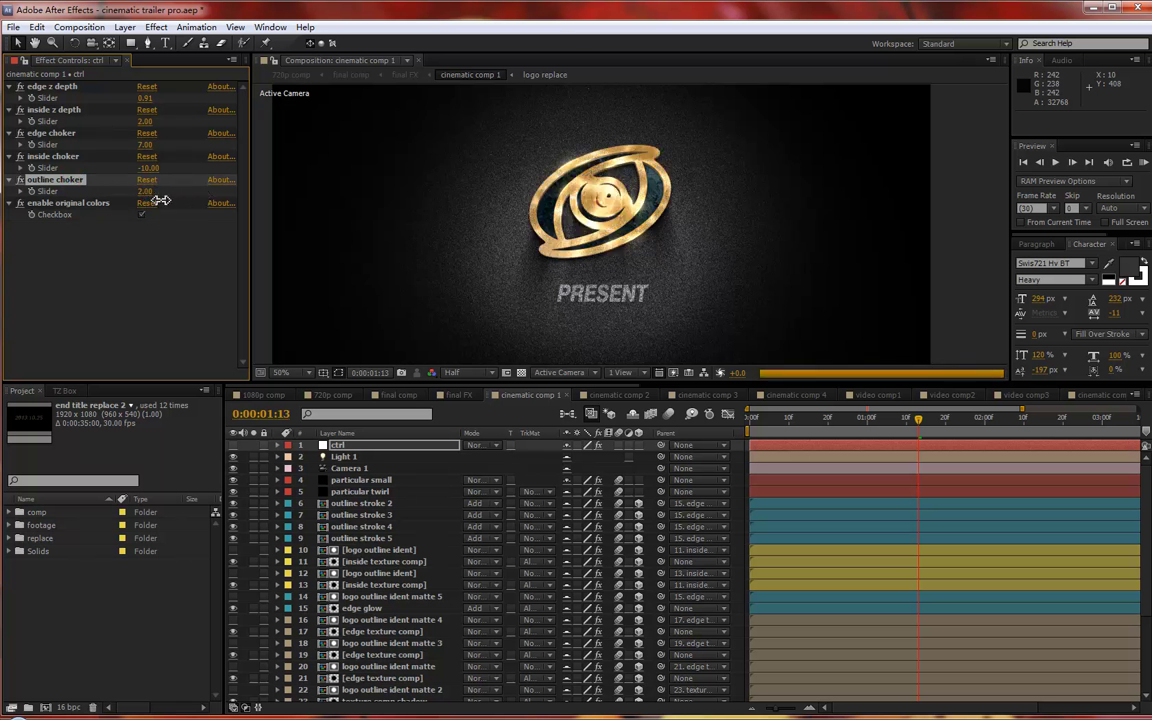
pyautogui.click(147, 193)
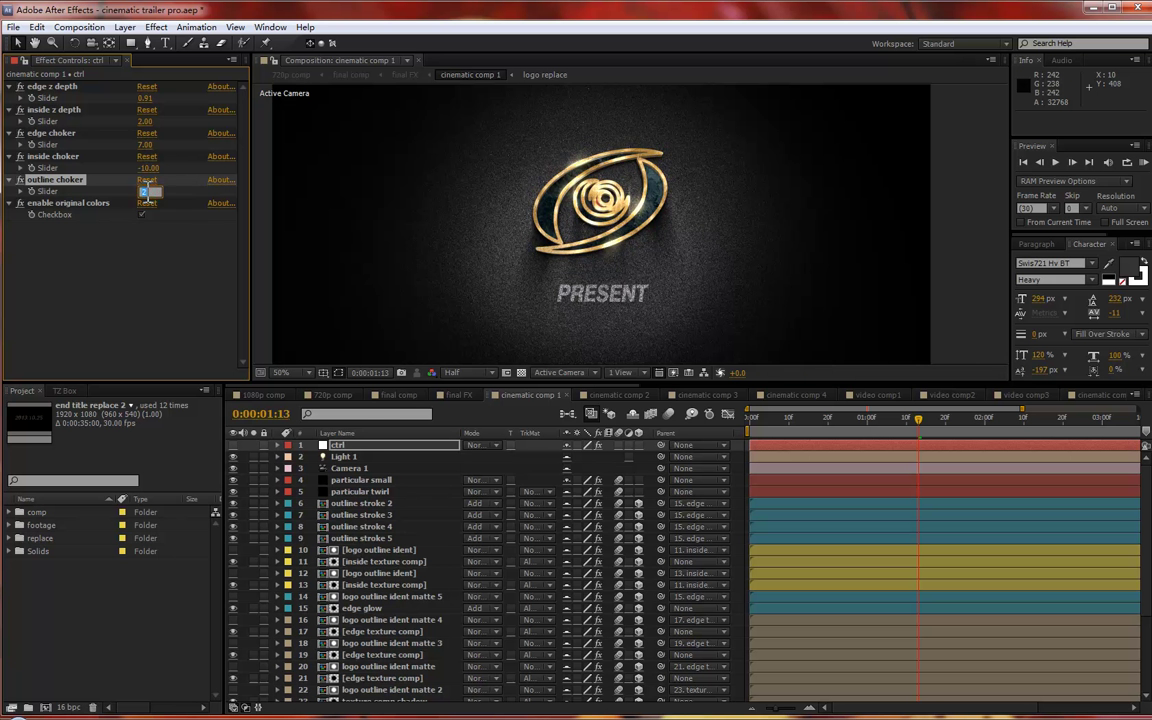
pyautogui.write('-5')
pyautogui.press('Return')
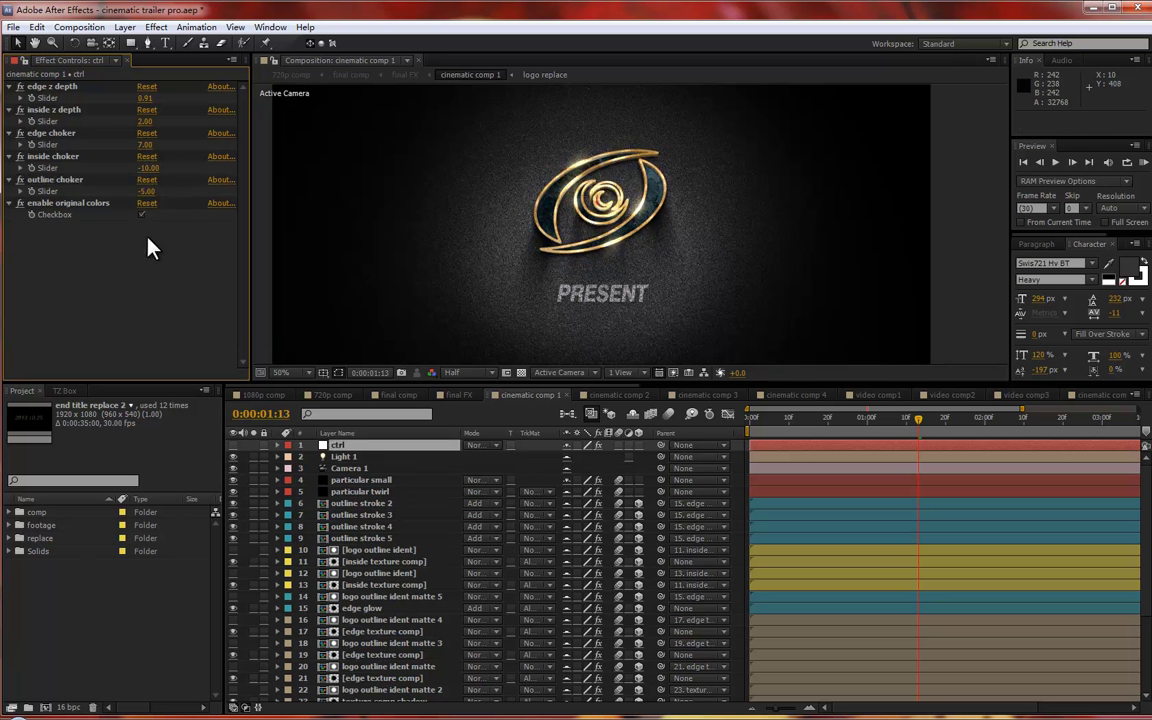
pyautogui.click(60, 156)
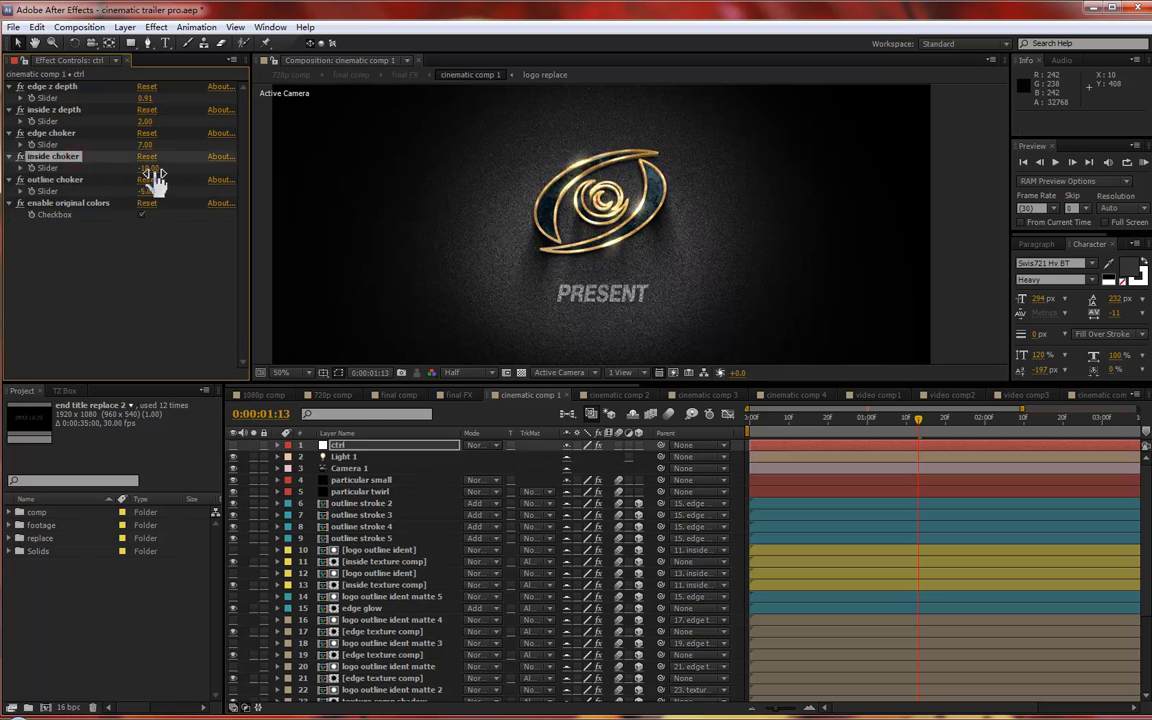
pyautogui.moveTo(155, 170)
pyautogui.mouseDown()
pyautogui.moveTo(192, 170)
pyautogui.moveTo(165, 179)
pyautogui.mouseUp()
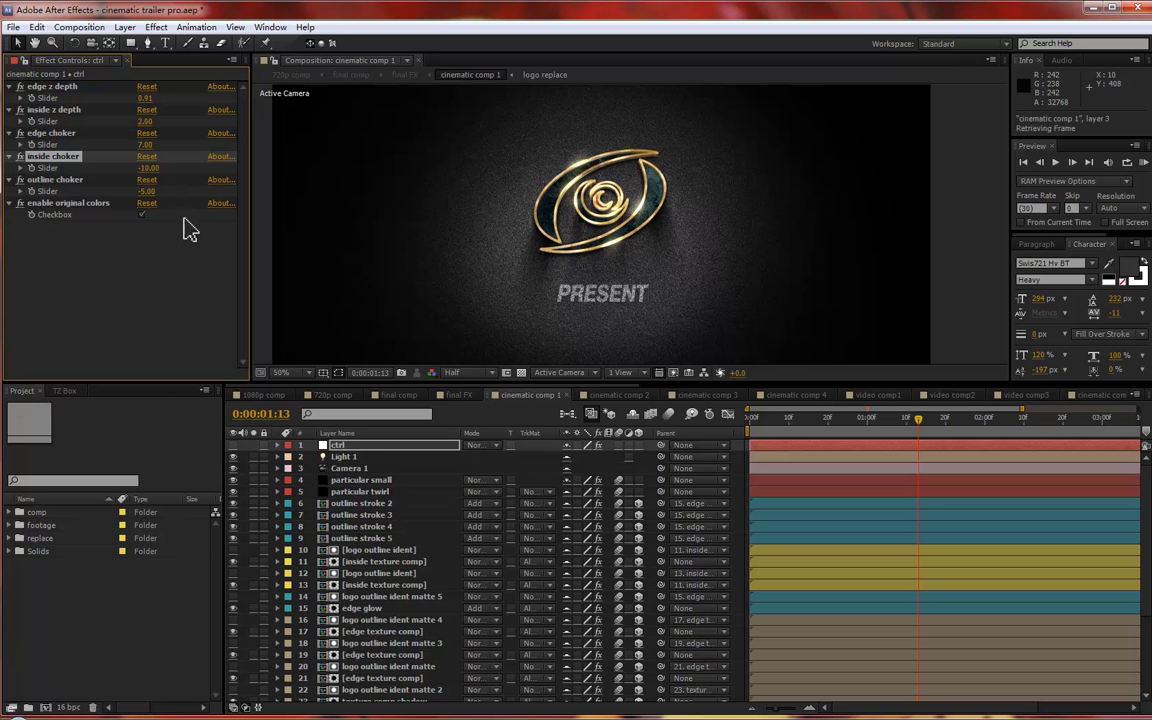
pyautogui.click(157, 263)
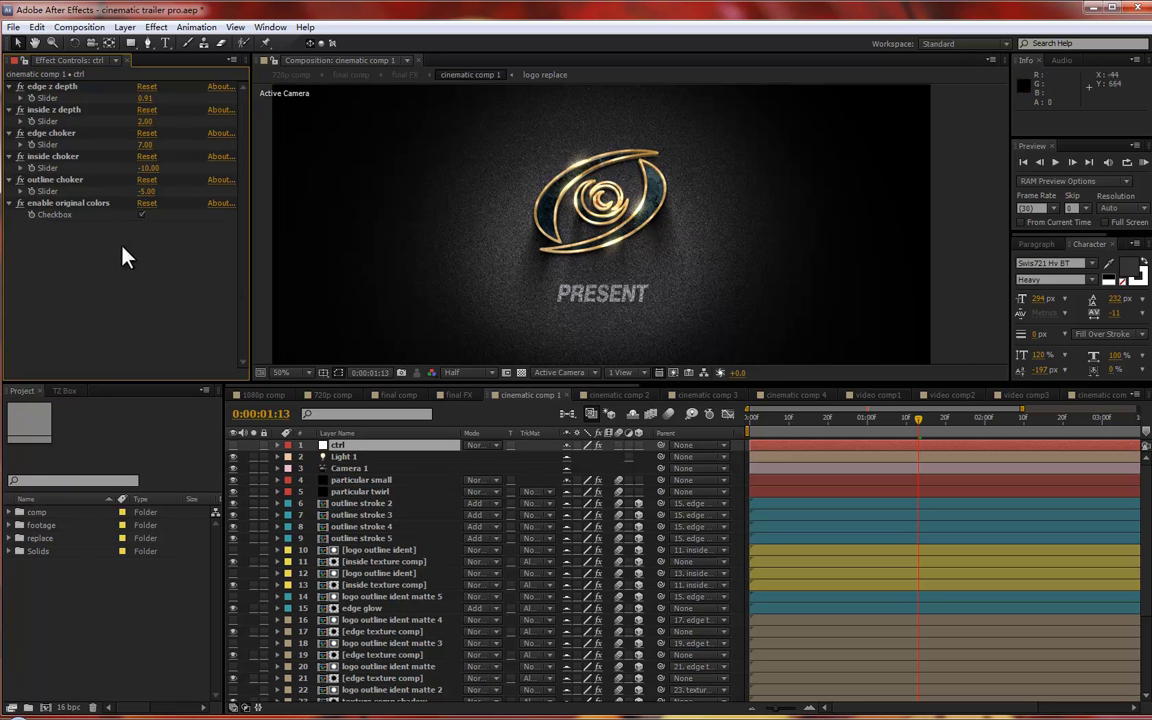
# - Toggle enable original colors off and back on, keeping the logo's original colours
pyautogui.click(86, 201)
pyautogui.click(140, 215)
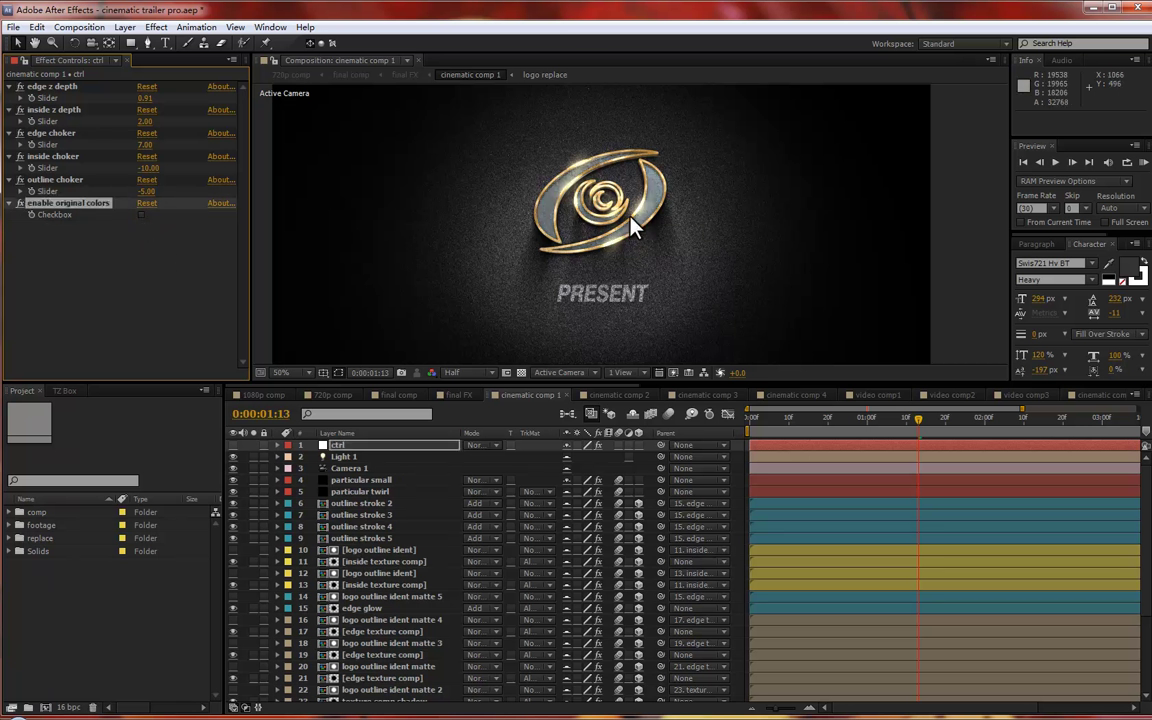
pyautogui.click(141, 215)
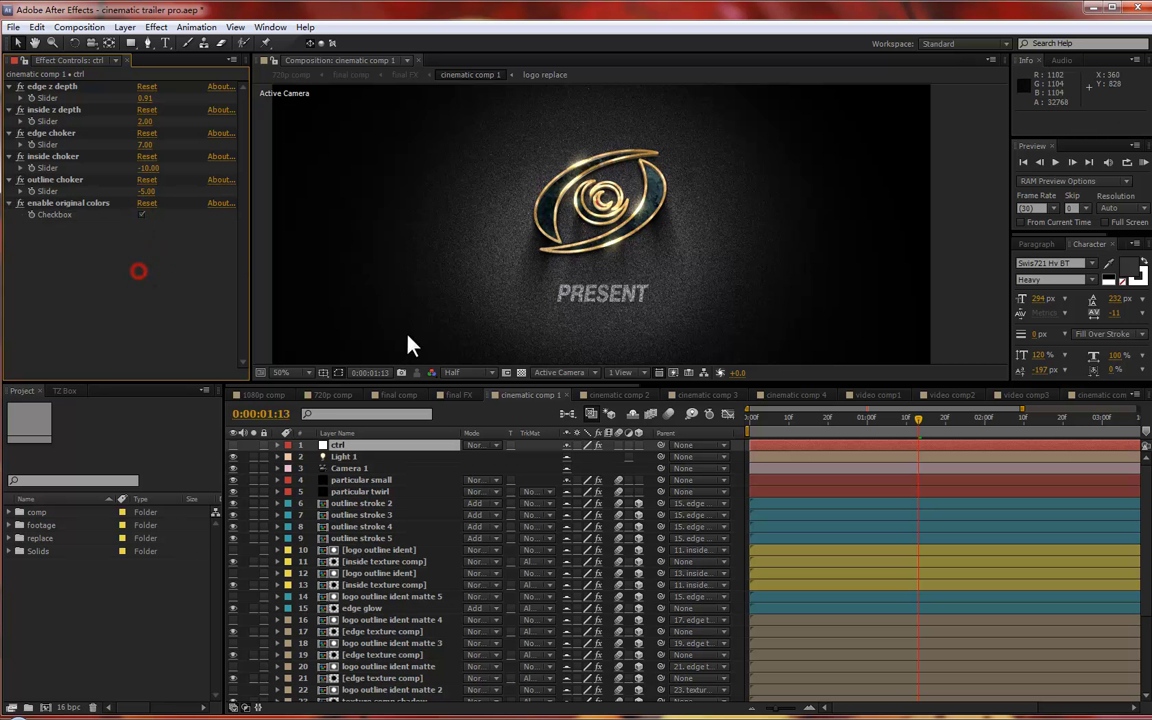
pyautogui.click(737, 484)
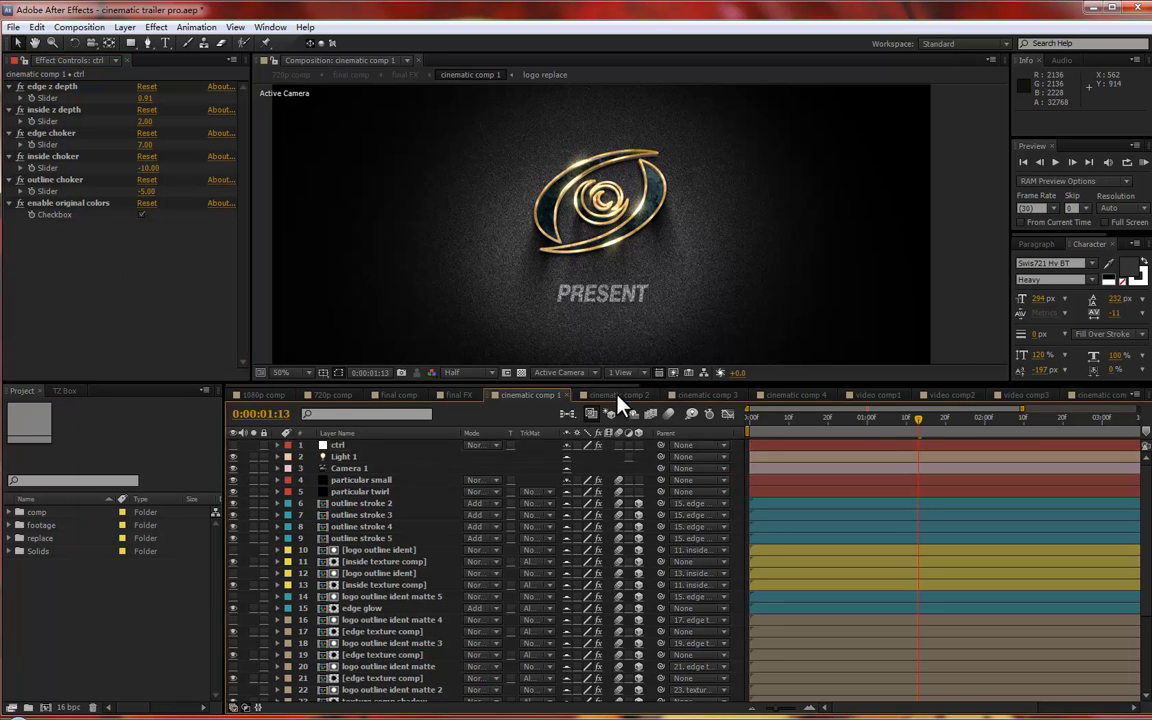
# - Open cinematic comp 2 at 0:00:01:07 where the YOUR TEXT HERE title shows
pyautogui.click(618, 397)
pyautogui.click(843, 420)
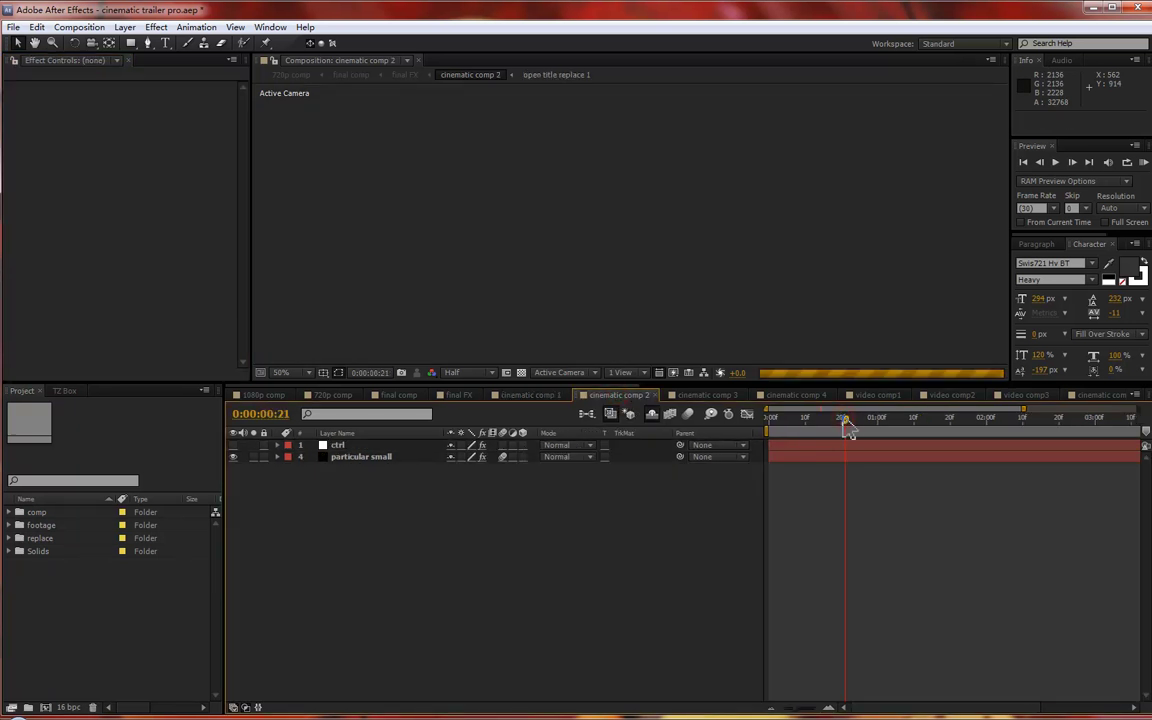
pyautogui.click(903, 420)
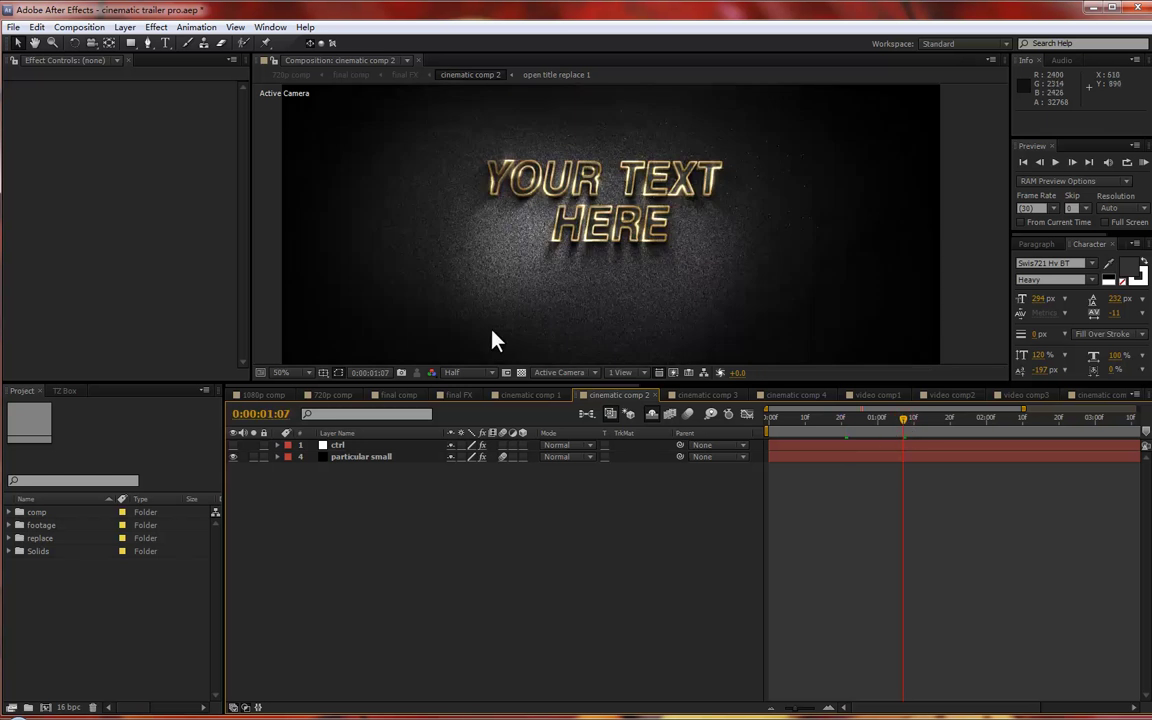
# - Select ctrl, try other edge z depth values, then undo back to 0.60
pyautogui.click(386, 446)
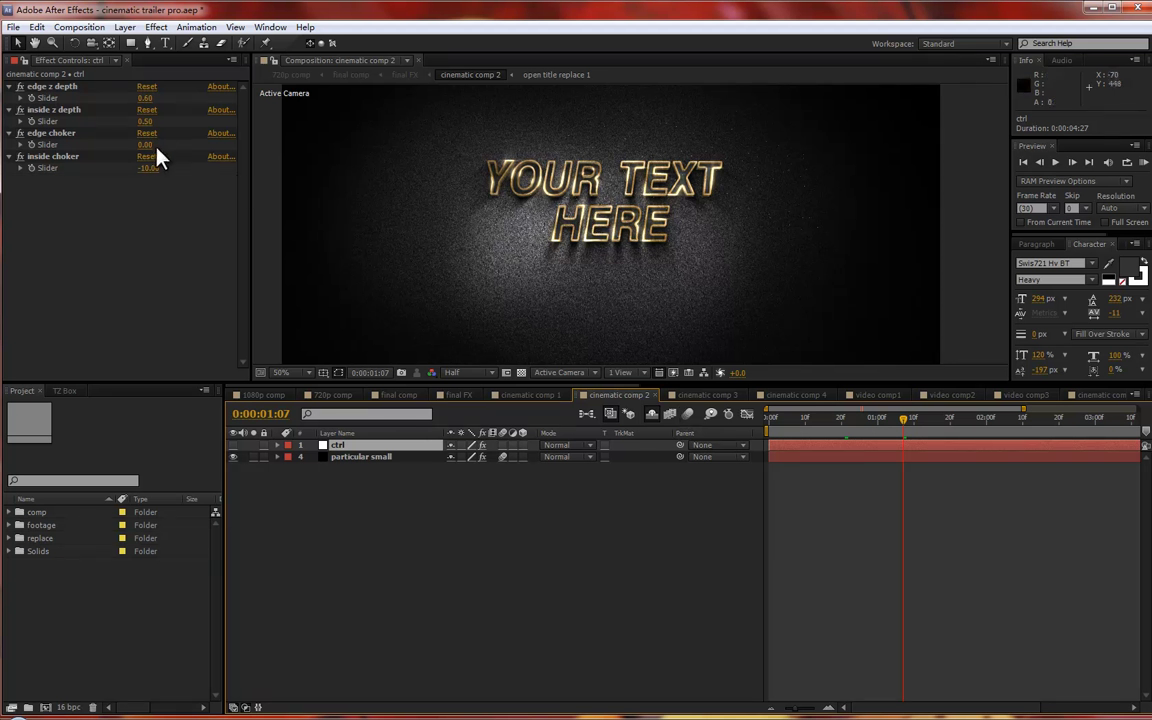
pyautogui.click(55, 86)
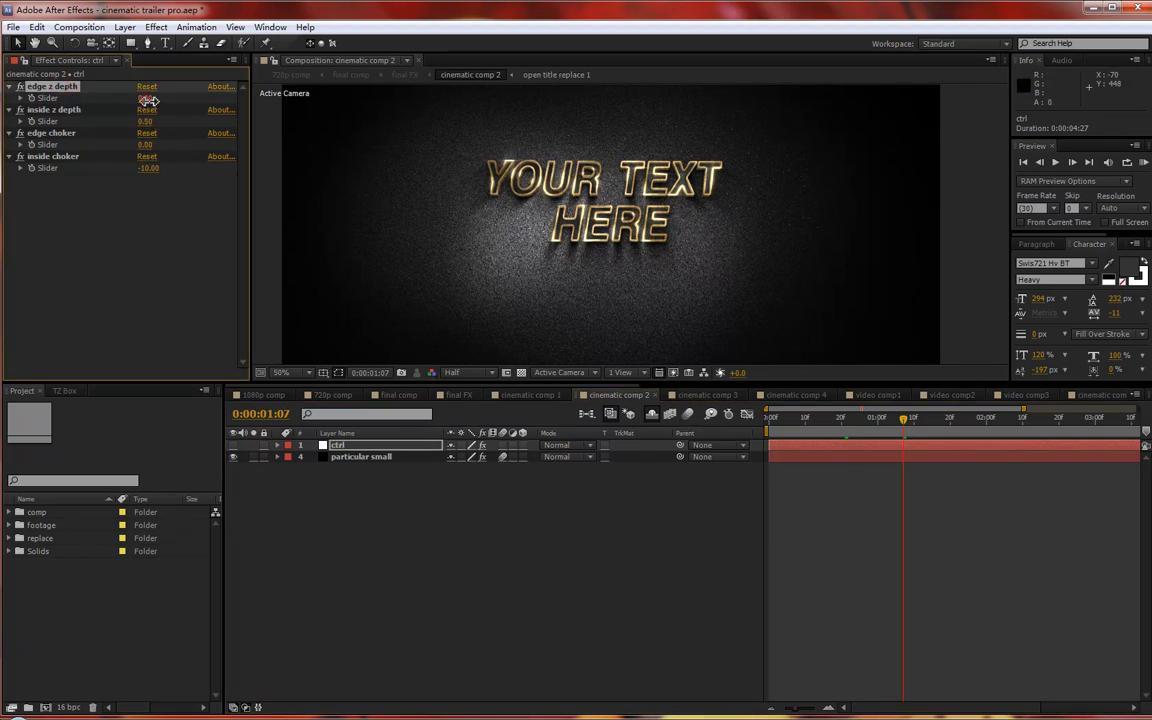
pyautogui.moveTo(150, 101)
pyautogui.mouseDown()
pyautogui.moveTo(180, 100)
pyautogui.moveTo(159, 104)
pyautogui.mouseUp()
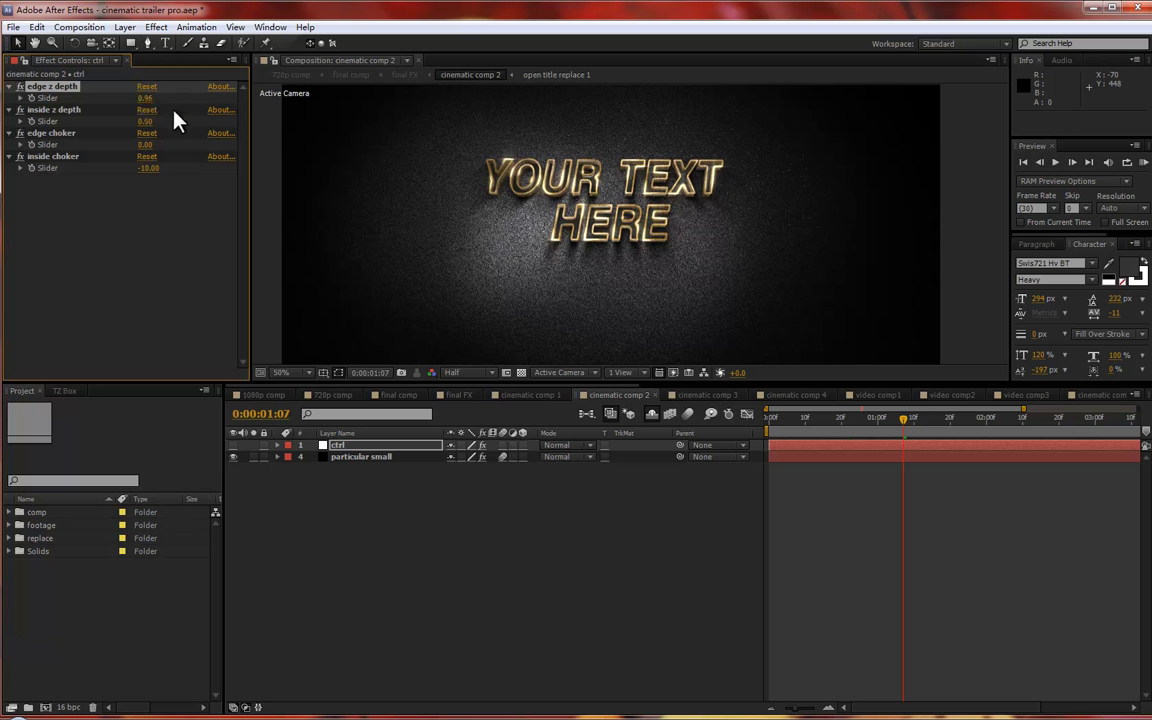
pyautogui.hotkey('ctrl', 'z')
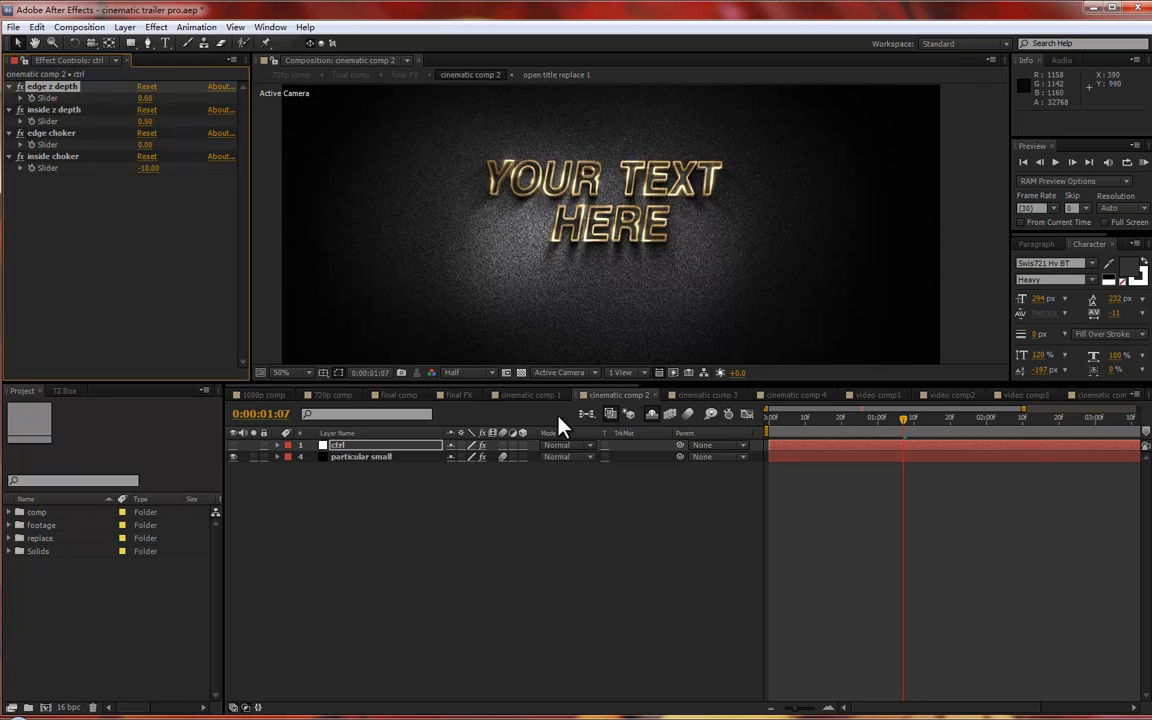
# - View cinematic comp 3's ctrl sliders, then return to cinematic comp 1
pyautogui.click(707, 396)
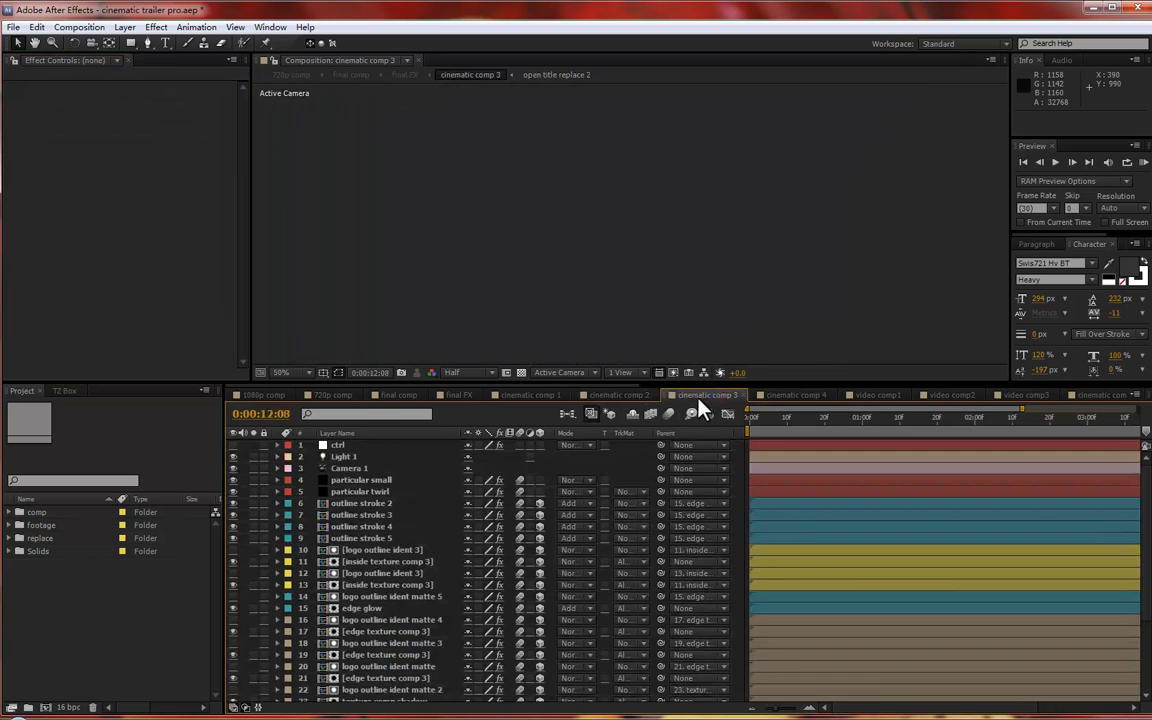
pyautogui.click(615, 396)
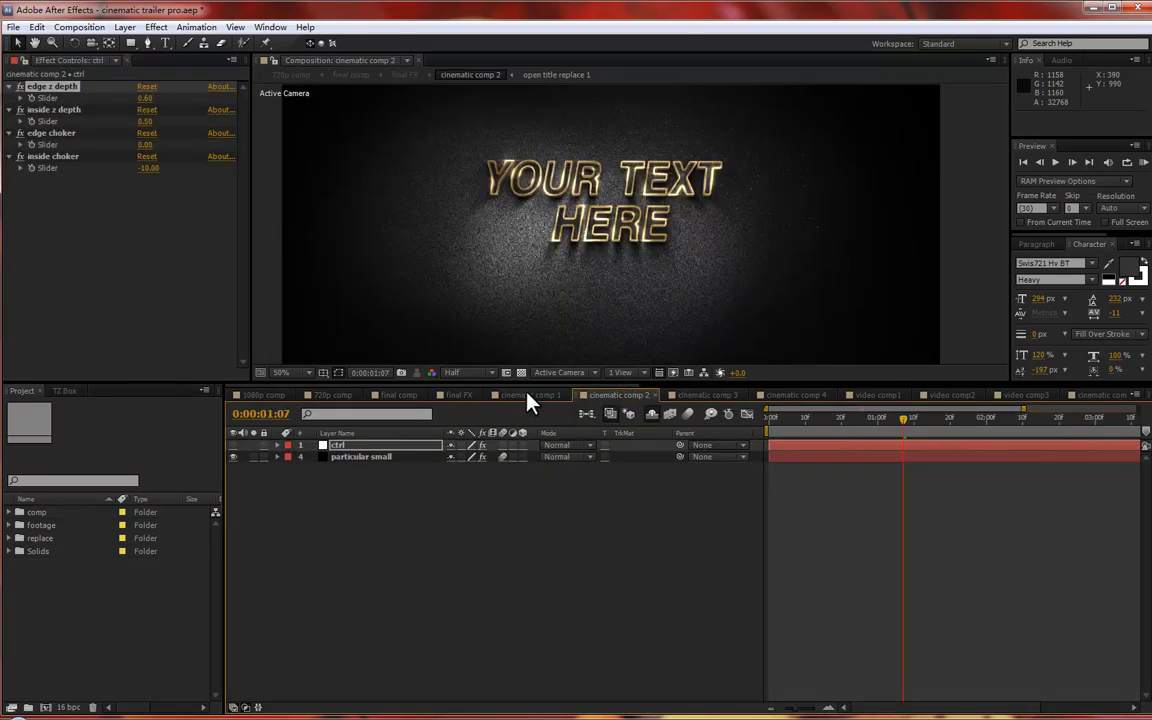
pyautogui.click(713, 398)
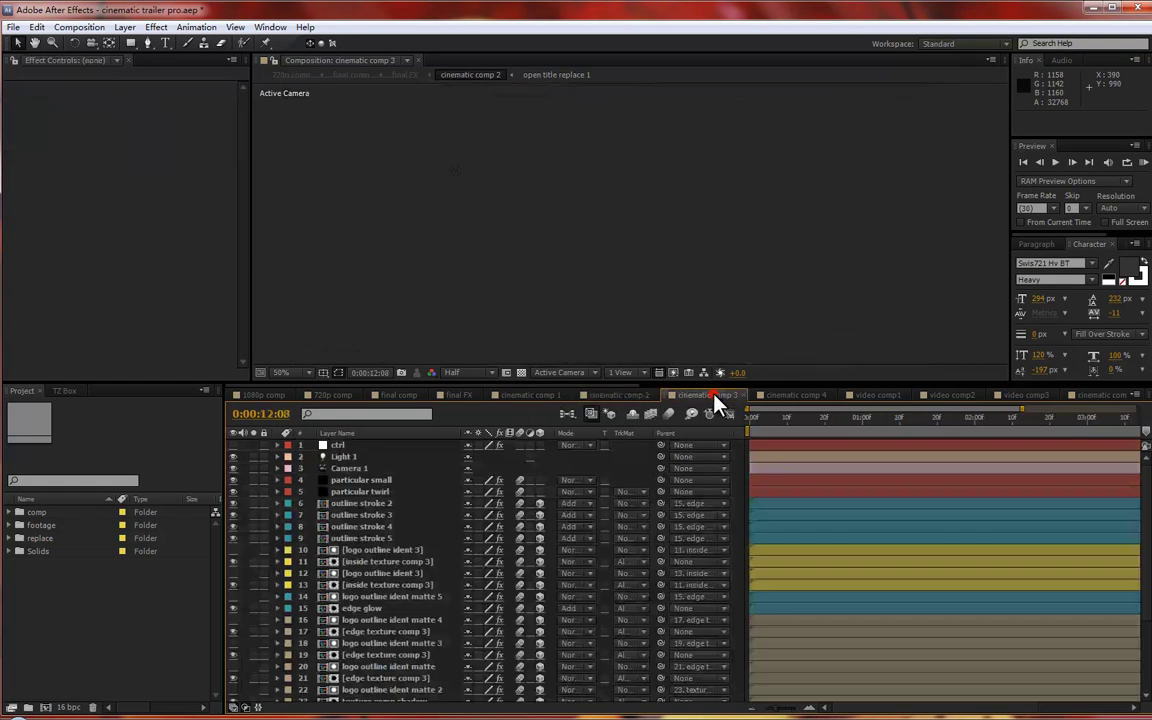
pyautogui.click(340, 446)
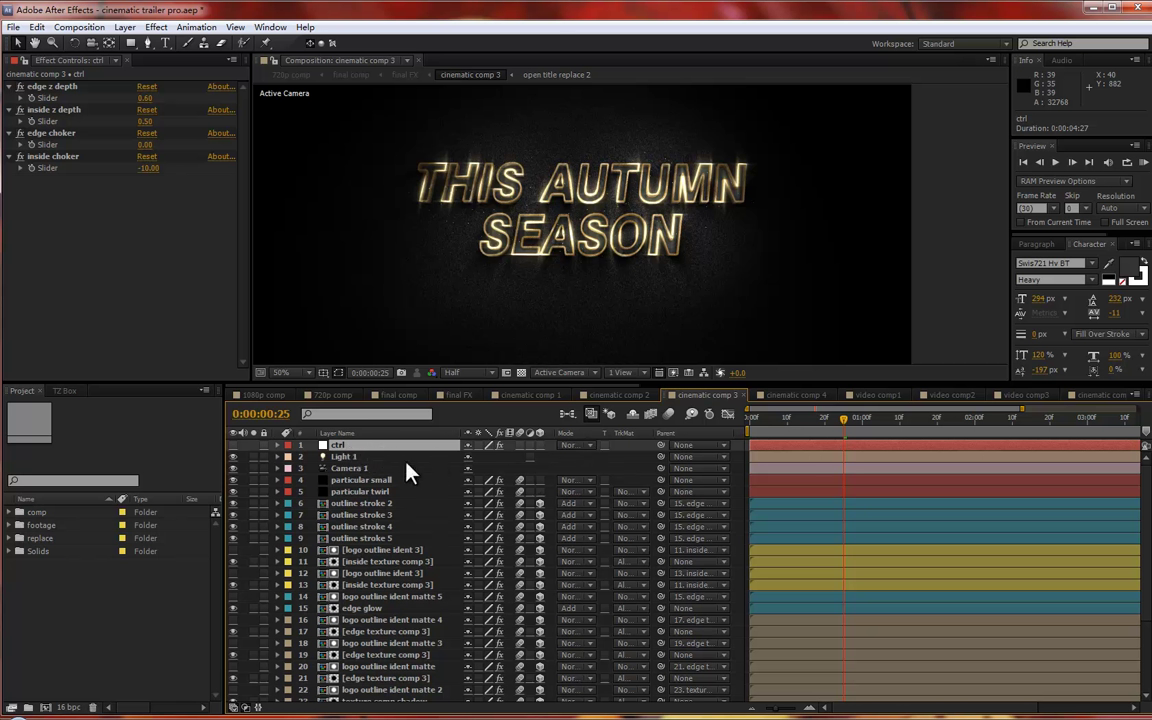
pyautogui.click(540, 397)
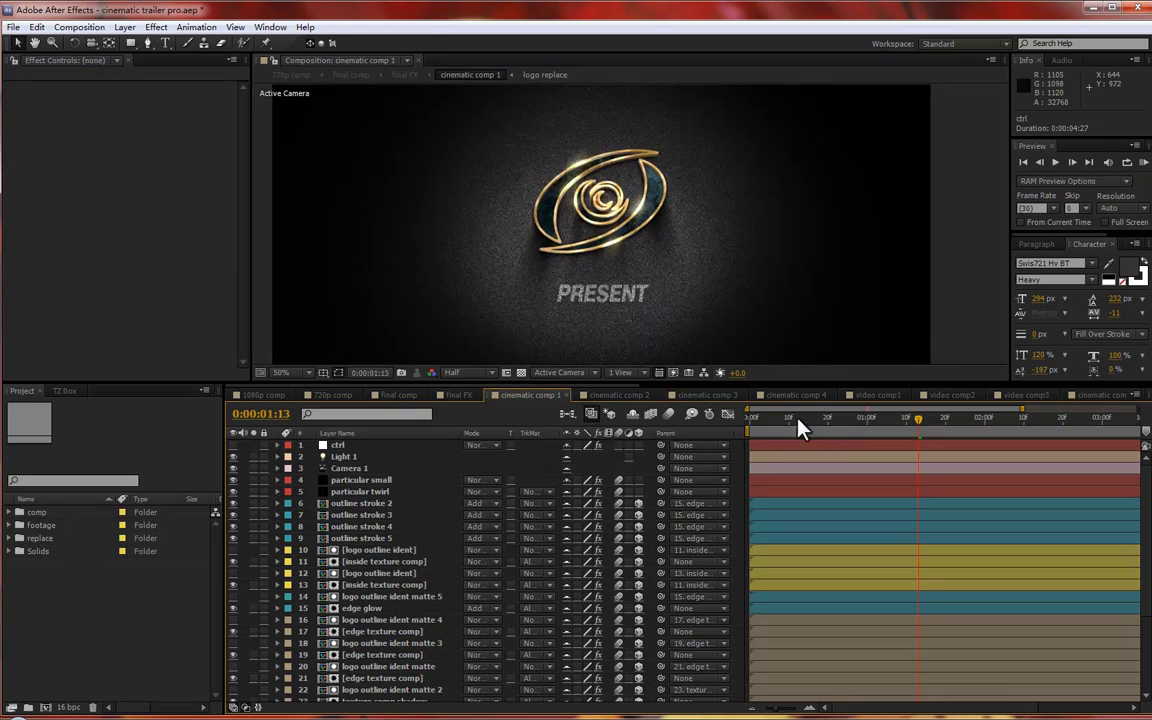
# - Select particular small and enable Hide Shy Layers so only ctrl and particular small remain
pyautogui.moveTo(800, 428)
pyautogui.mouseDown()
pyautogui.moveTo(771, 432)
pyautogui.moveTo(783, 418)
pyautogui.moveTo(809, 421)
pyautogui.mouseUp()
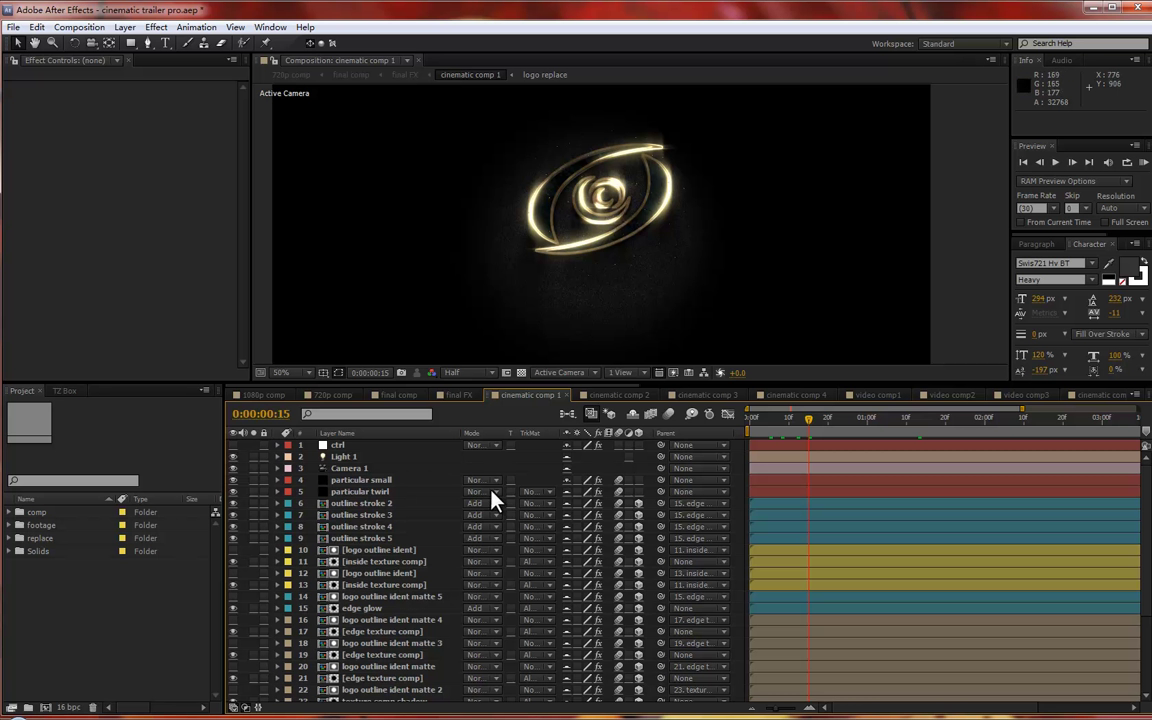
pyautogui.click(384, 480)
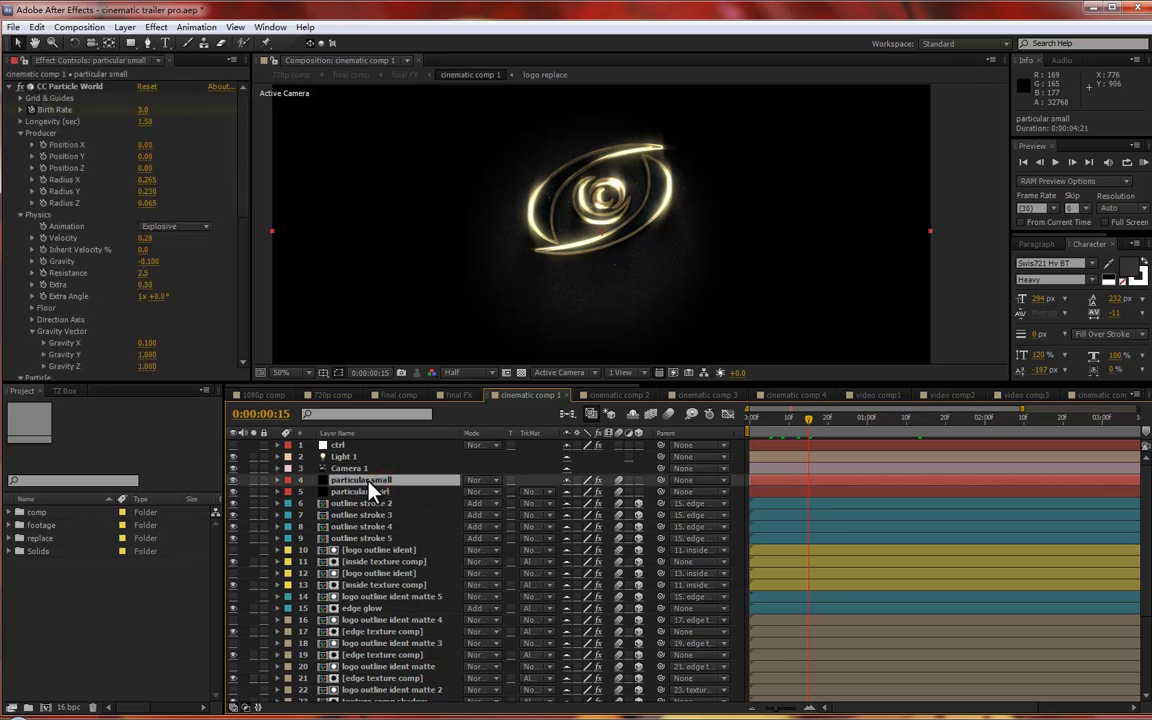
pyautogui.click(631, 412)
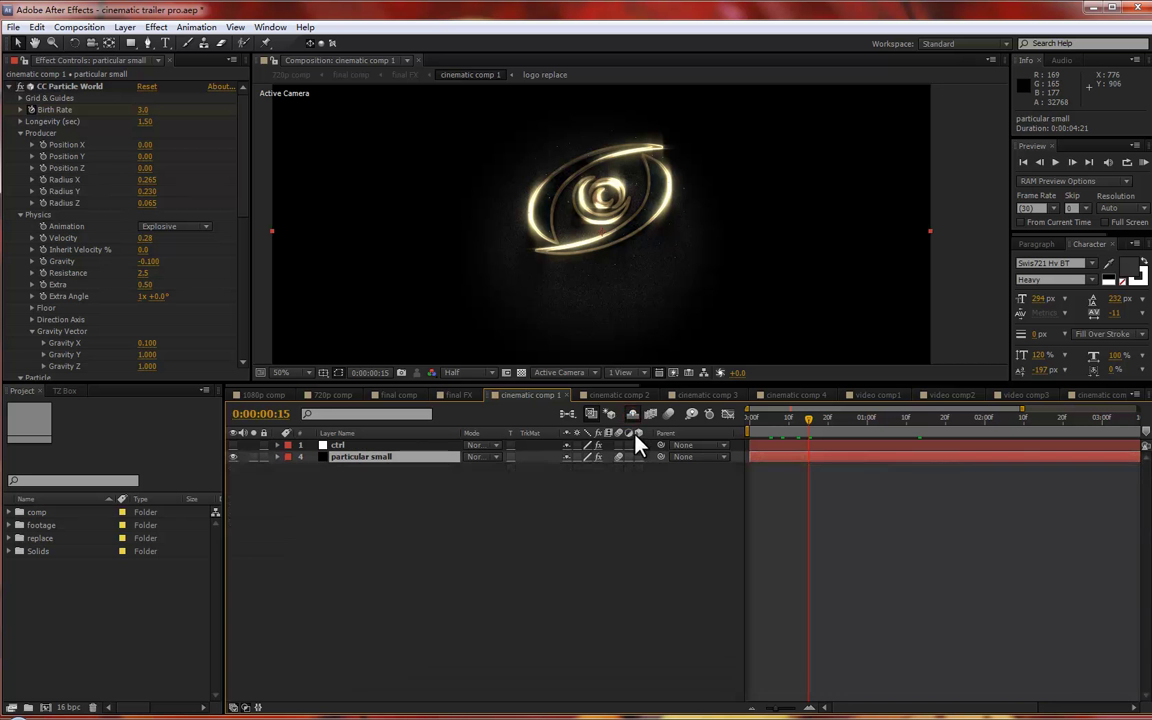
pyautogui.click(346, 486)
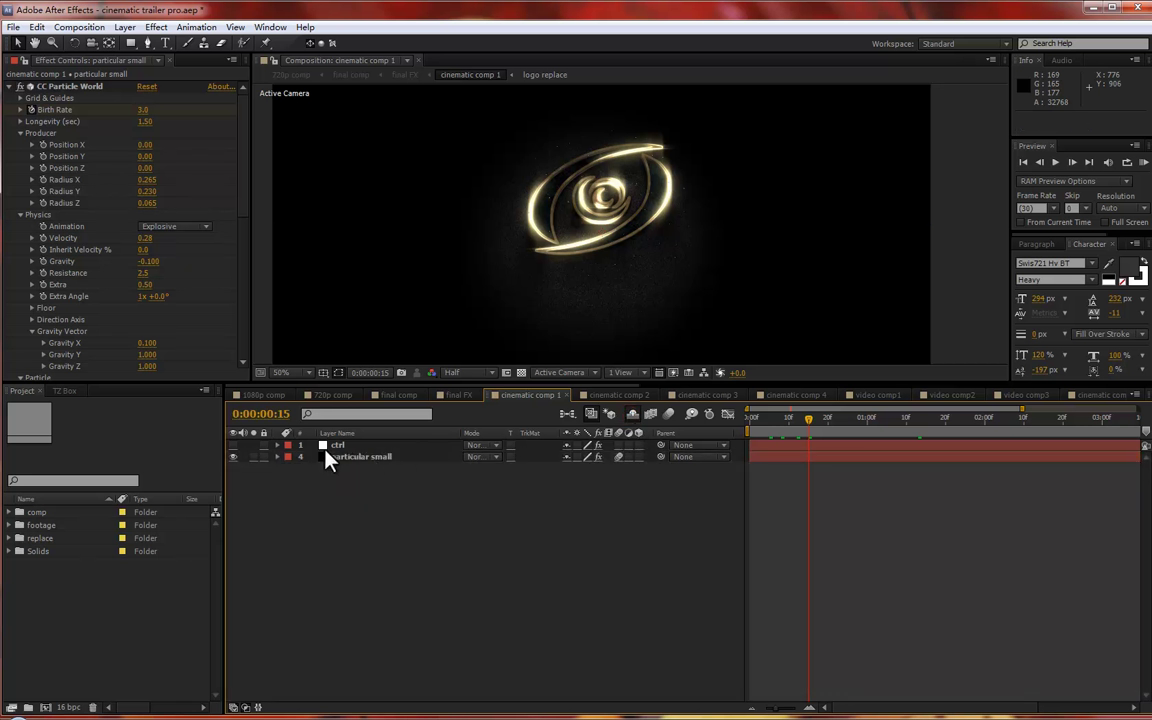
pyautogui.click(330, 458)
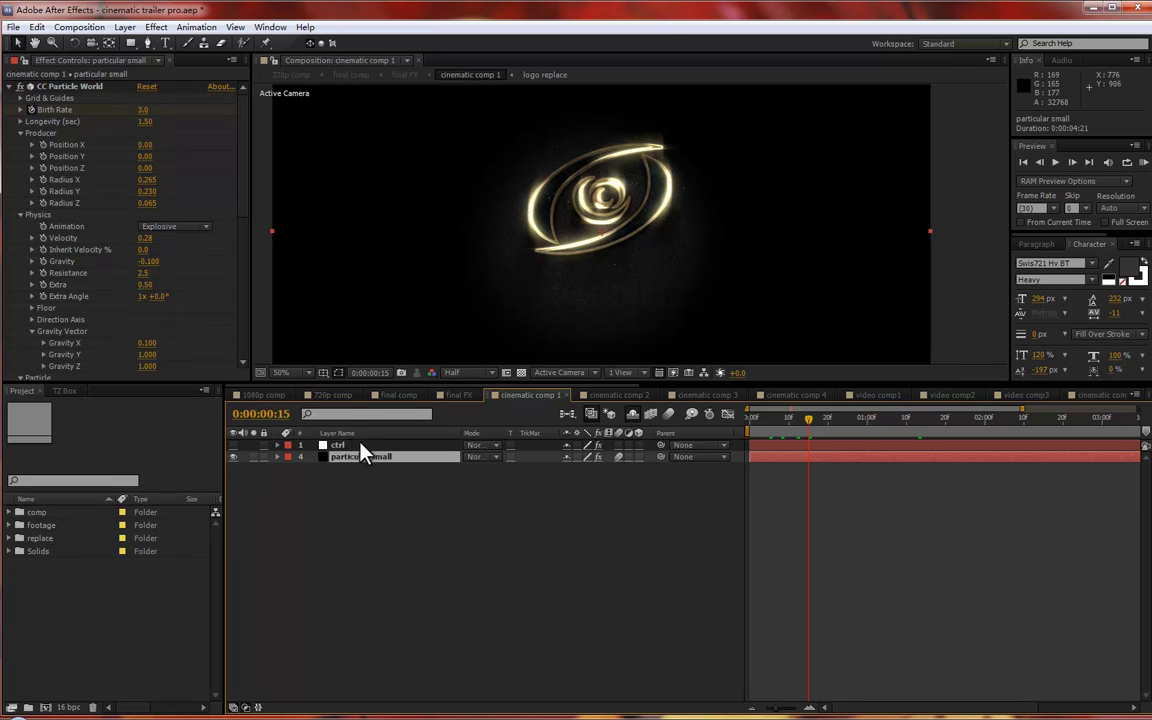
pyautogui.click(631, 413)
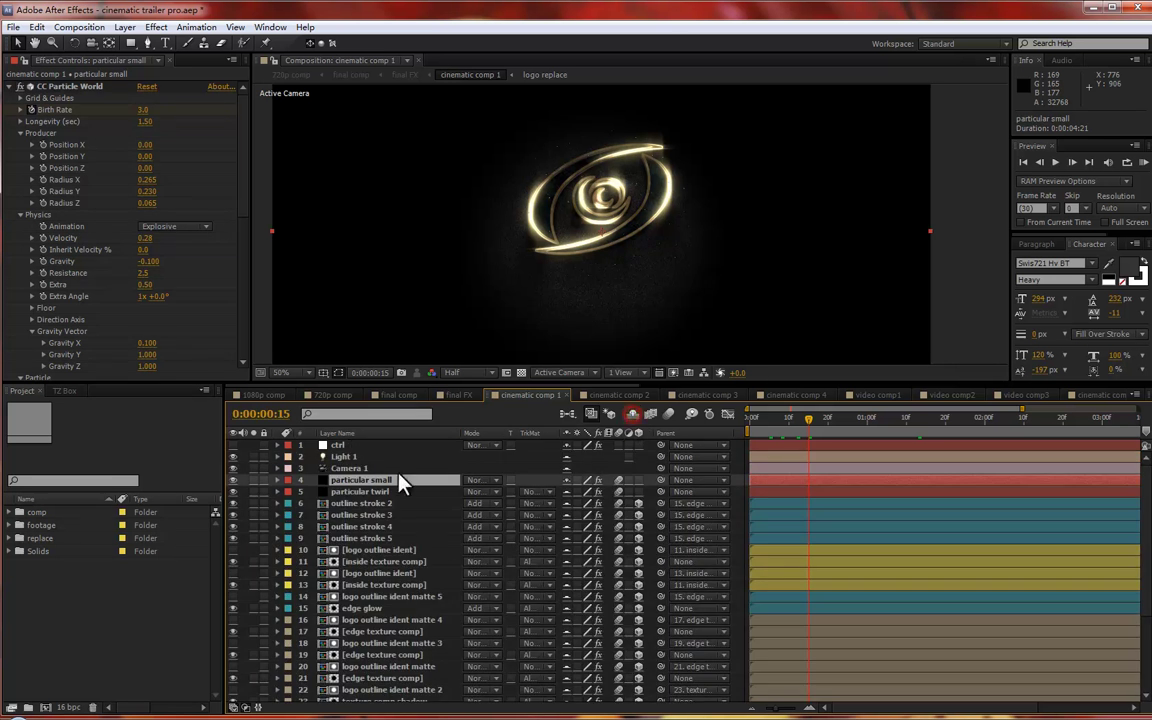
pyautogui.click(632, 414)
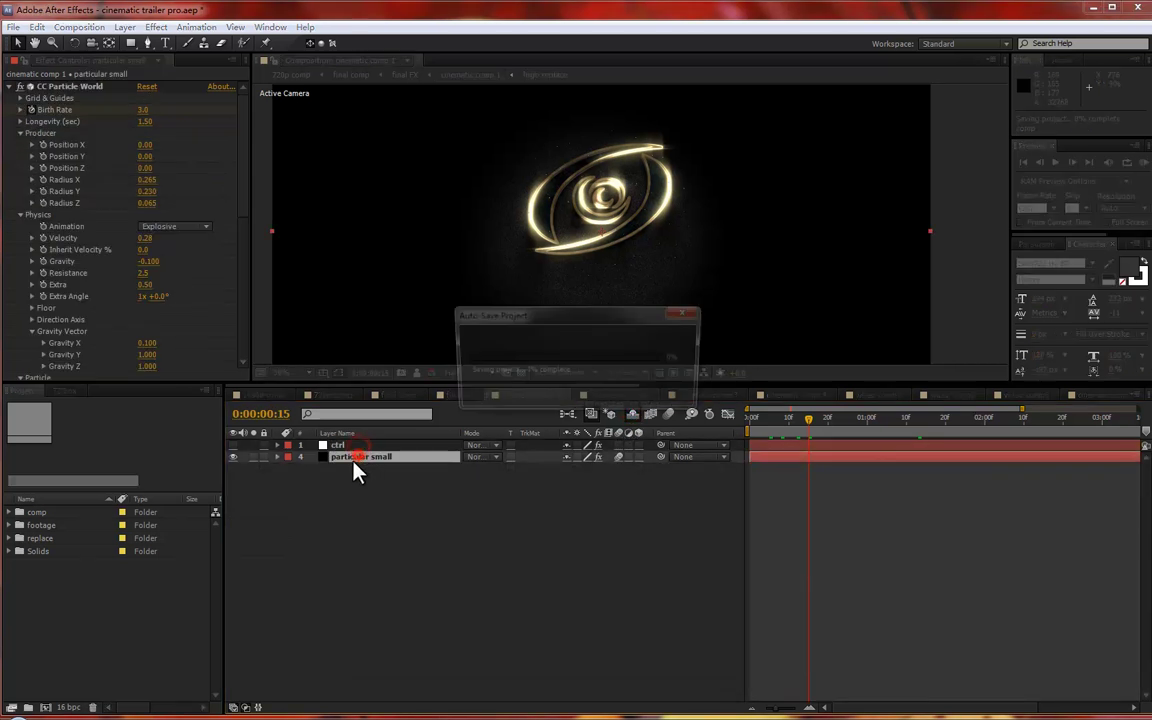
pyautogui.click(360, 459)
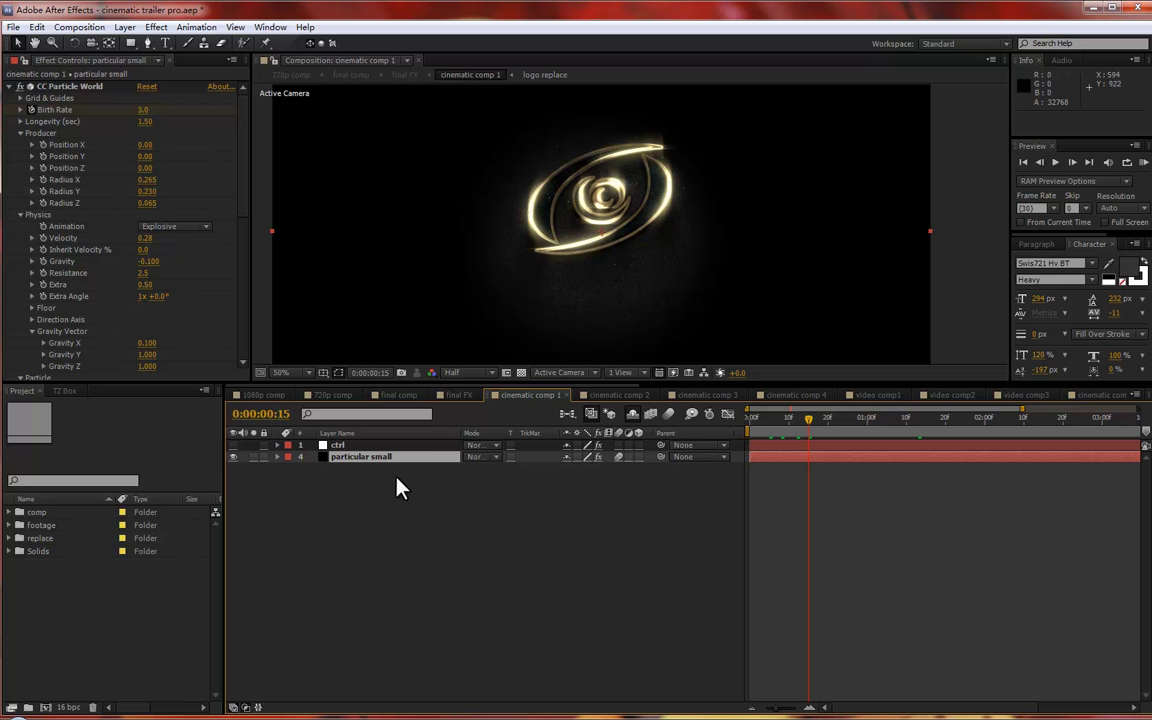
pyautogui.moveTo(829, 430); pyautogui.dragTo(805, 420)
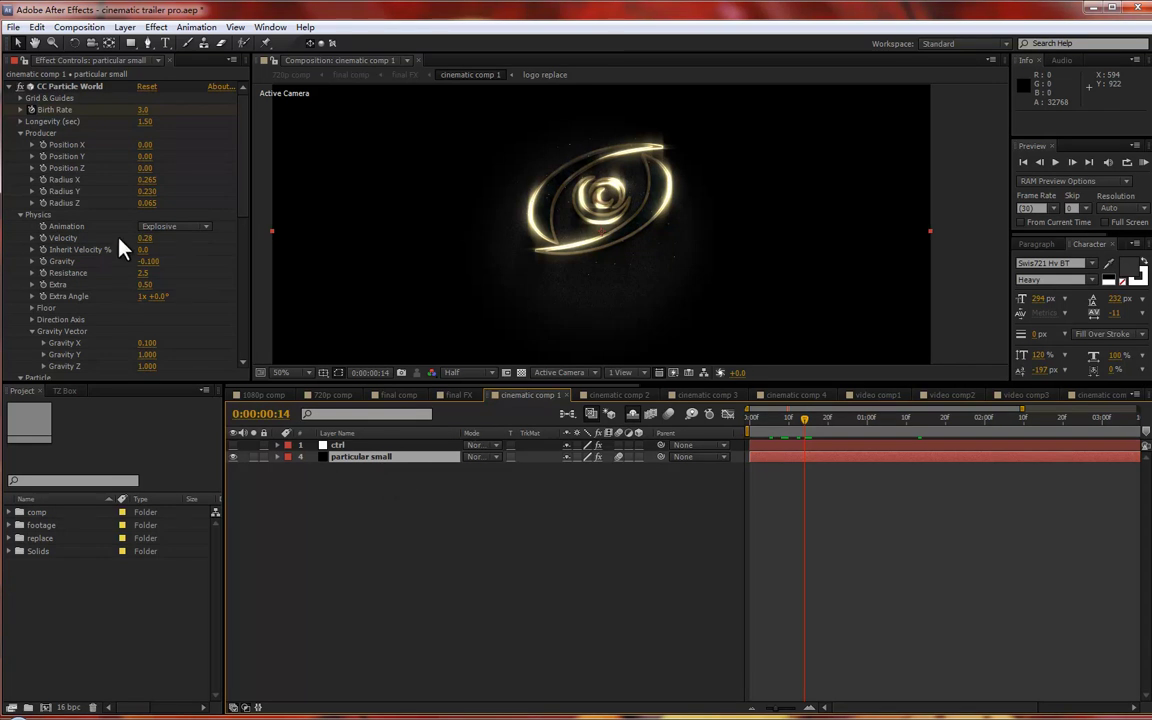
# - Collapse Physics and Particle, then scrub emitter Radius X to 0.225 and Radius Y to 0.180
pyautogui.click(20, 214)
pyautogui.click(20, 227)
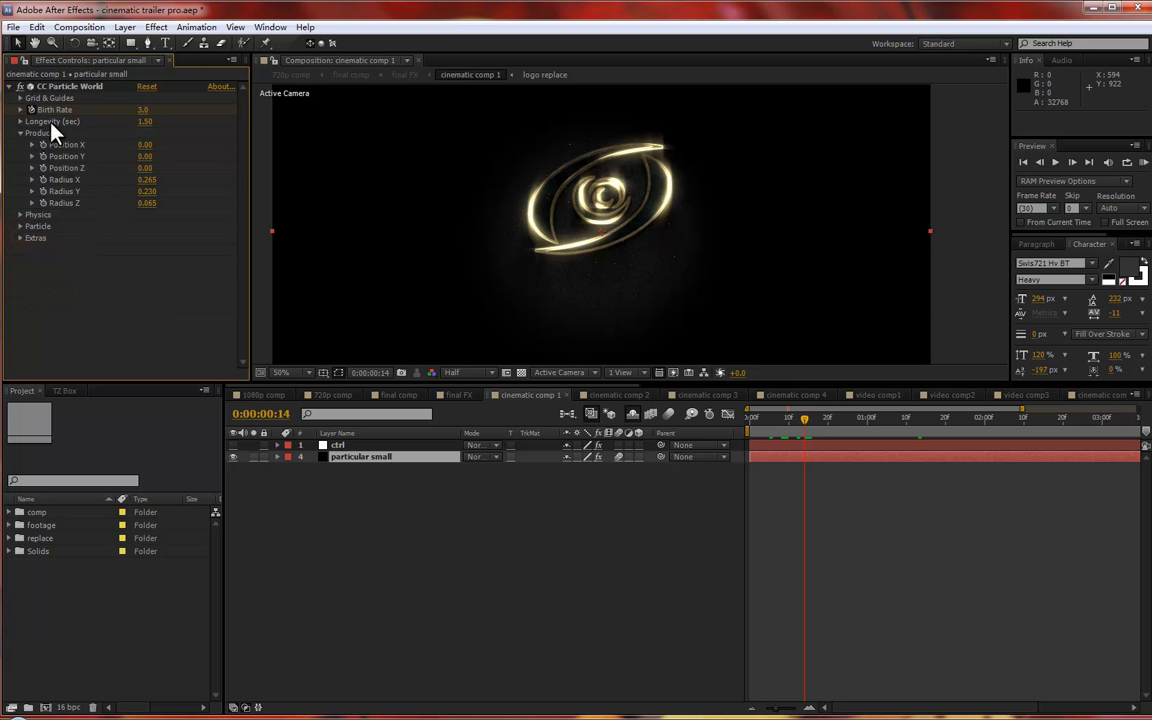
pyautogui.click(65, 180)
pyautogui.click(150, 180)
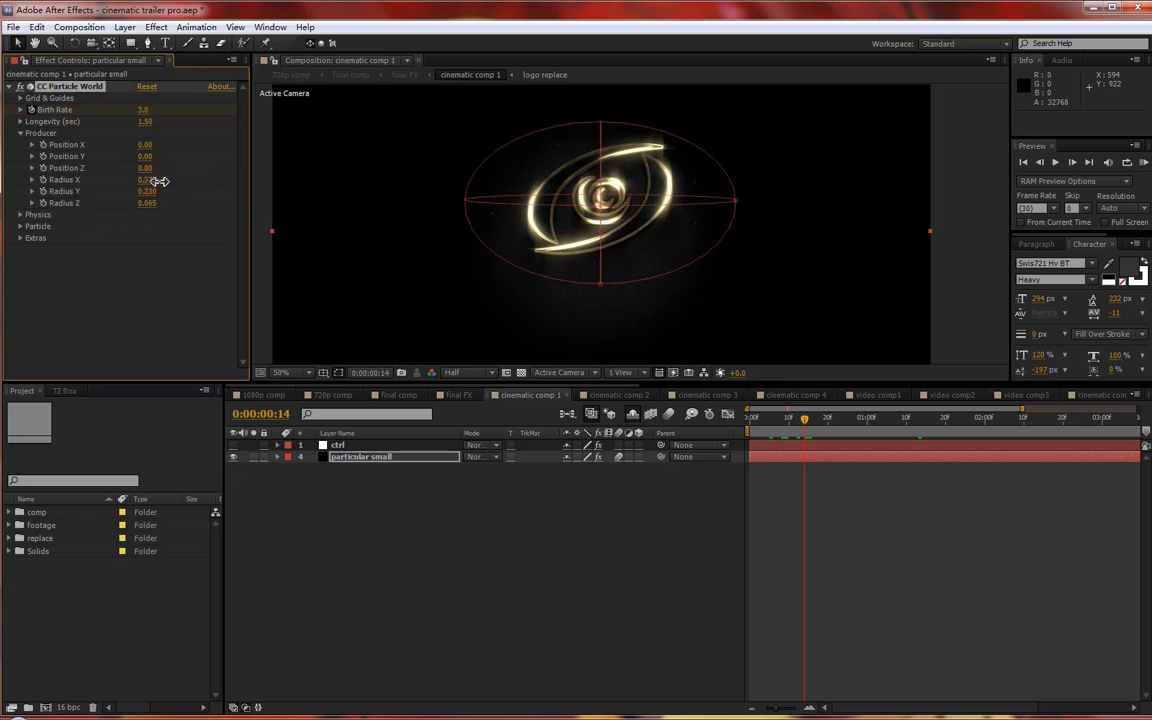
pyautogui.moveTo(160, 181); pyautogui.dragTo(154, 193)
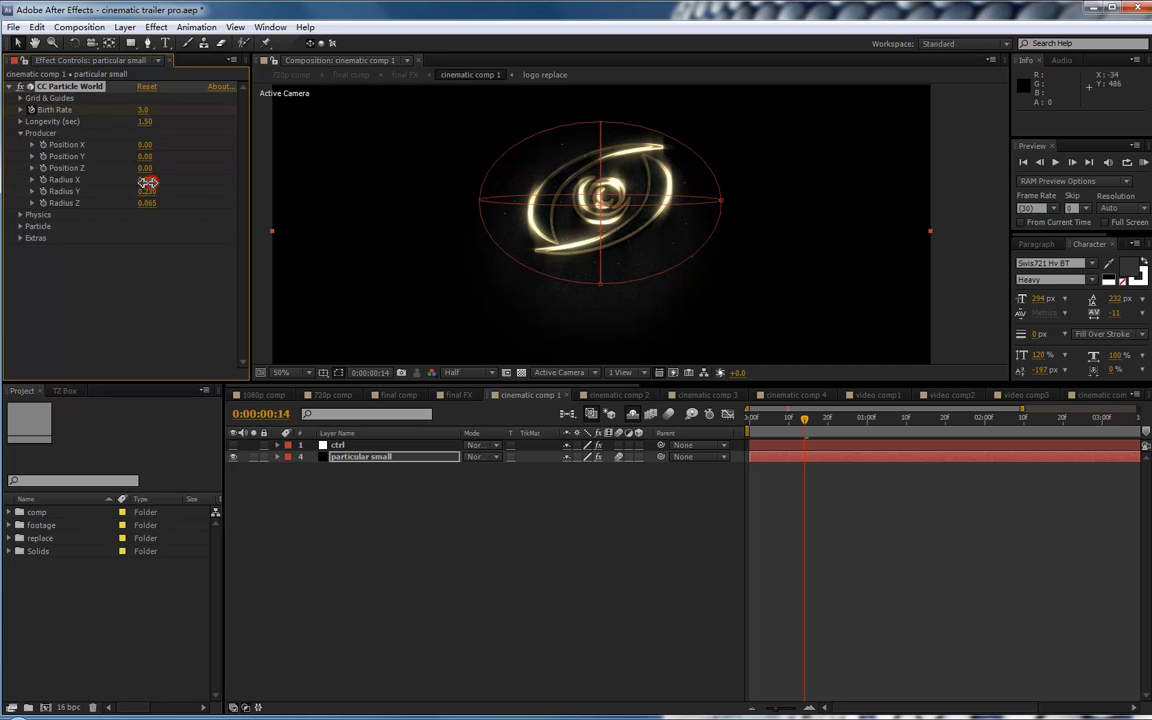
pyautogui.moveTo(147, 180); pyautogui.dragTo(146, 183)
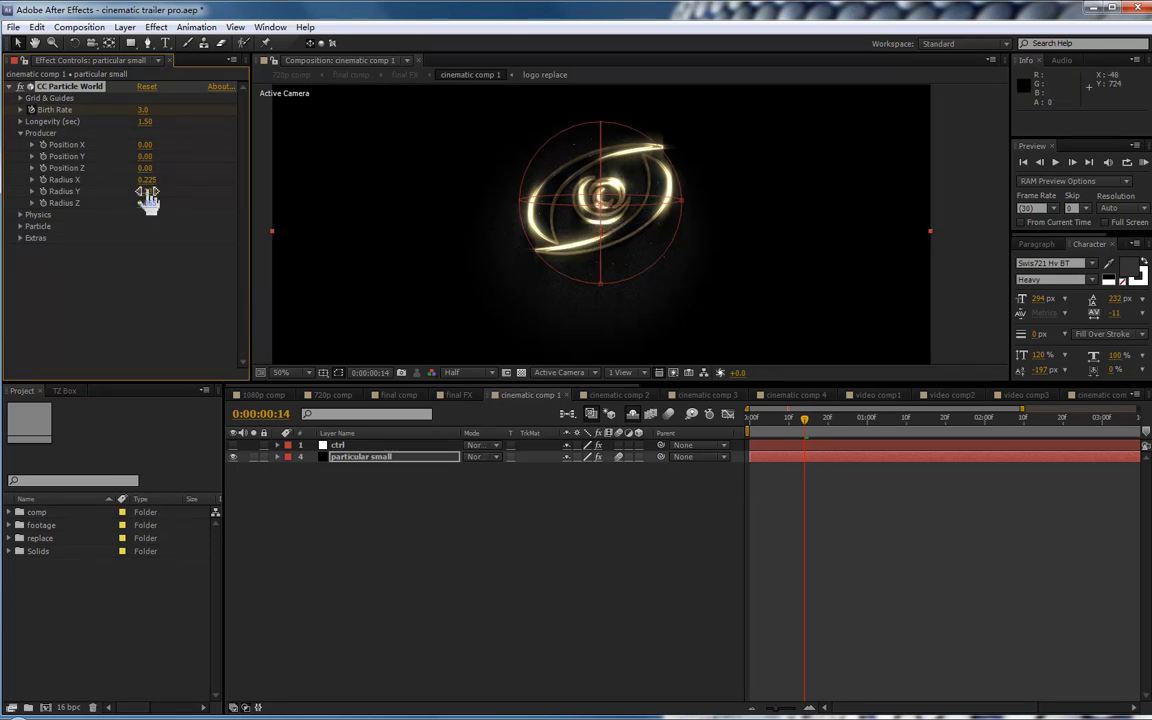
pyautogui.moveTo(146, 192); pyautogui.dragTo(147, 194)
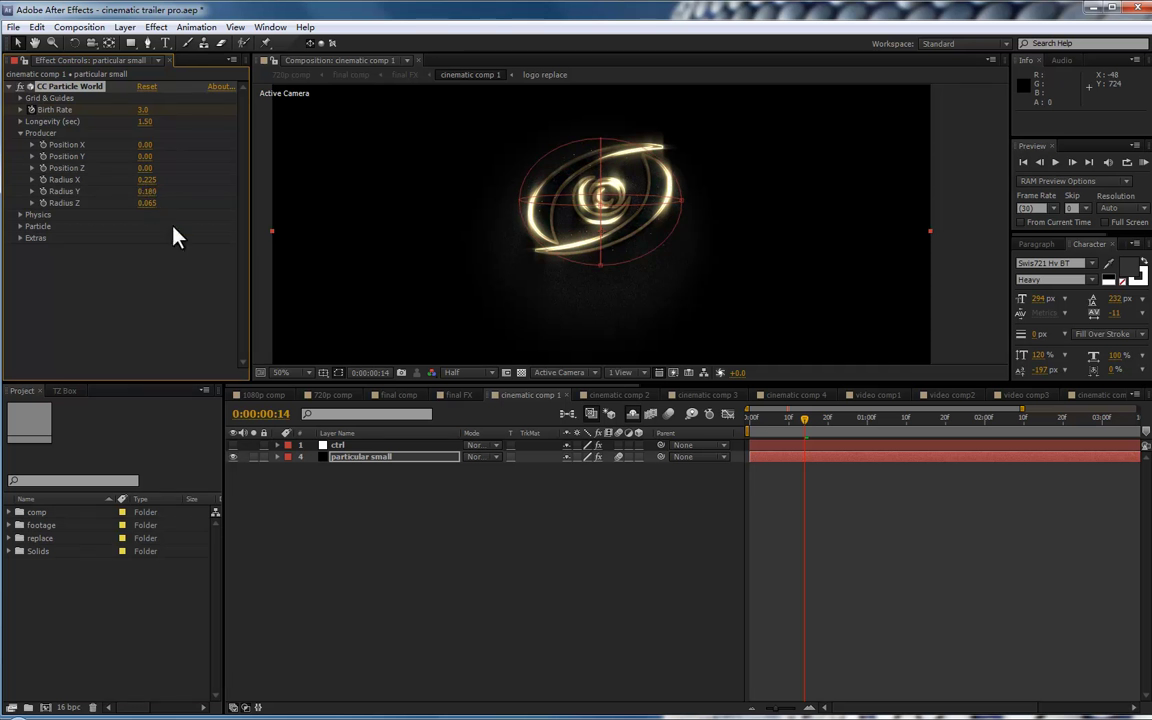
# - Preview the resized emitter at the PRESENT frame and collapse the Producer group
pyautogui.click(377, 515)
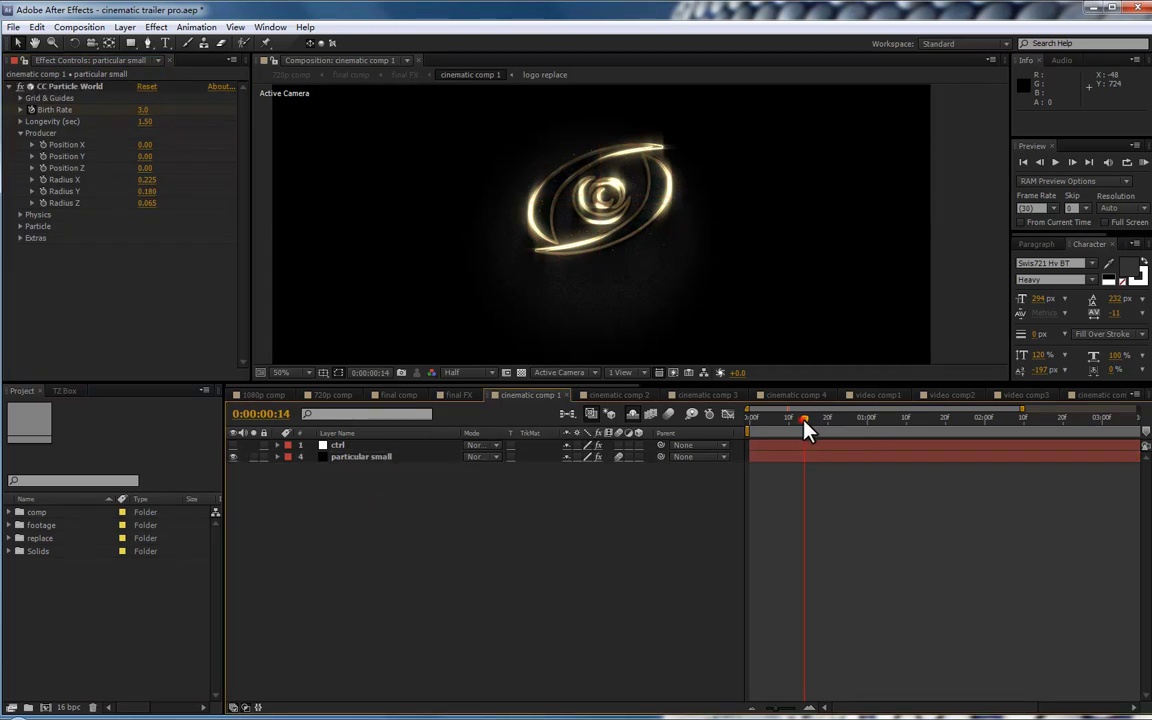
pyautogui.moveTo(803, 420); pyautogui.dragTo(830, 430)
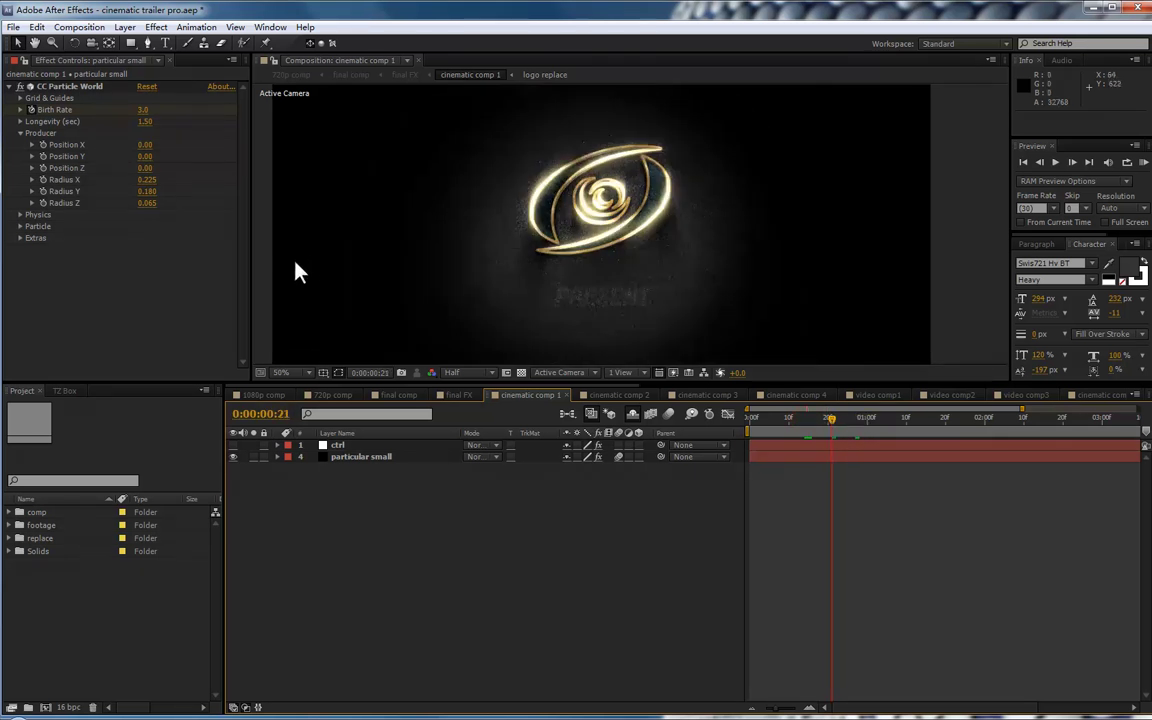
pyautogui.click(372, 457)
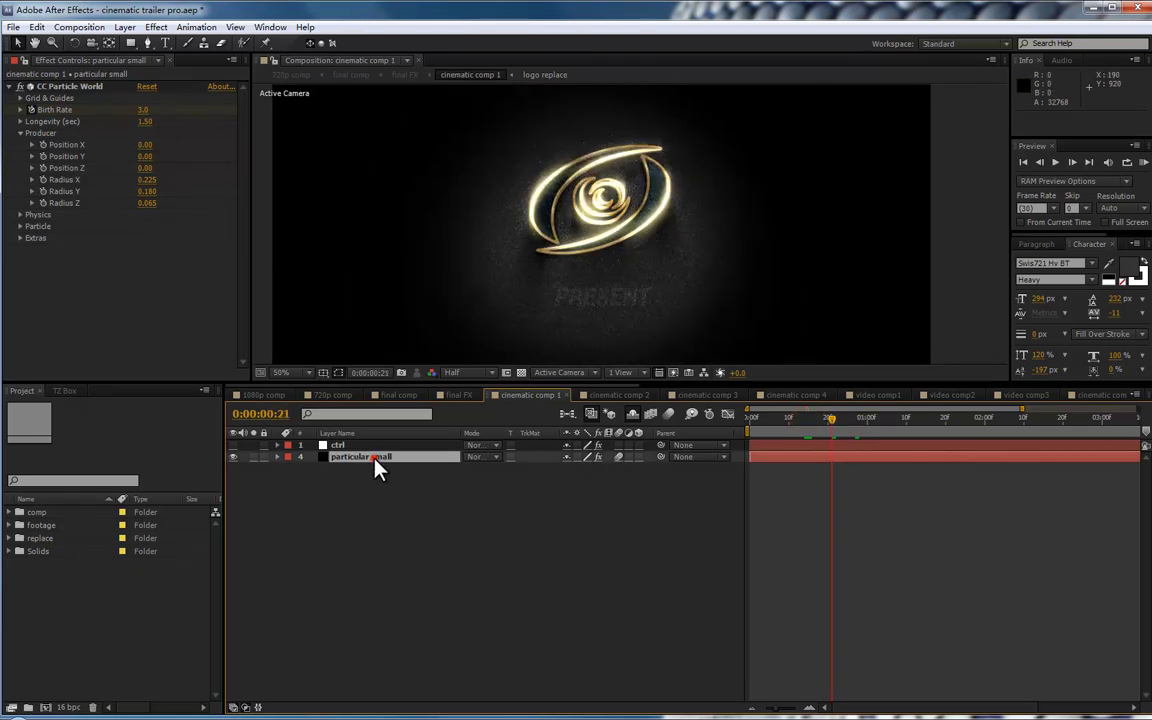
pyautogui.click(504, 511)
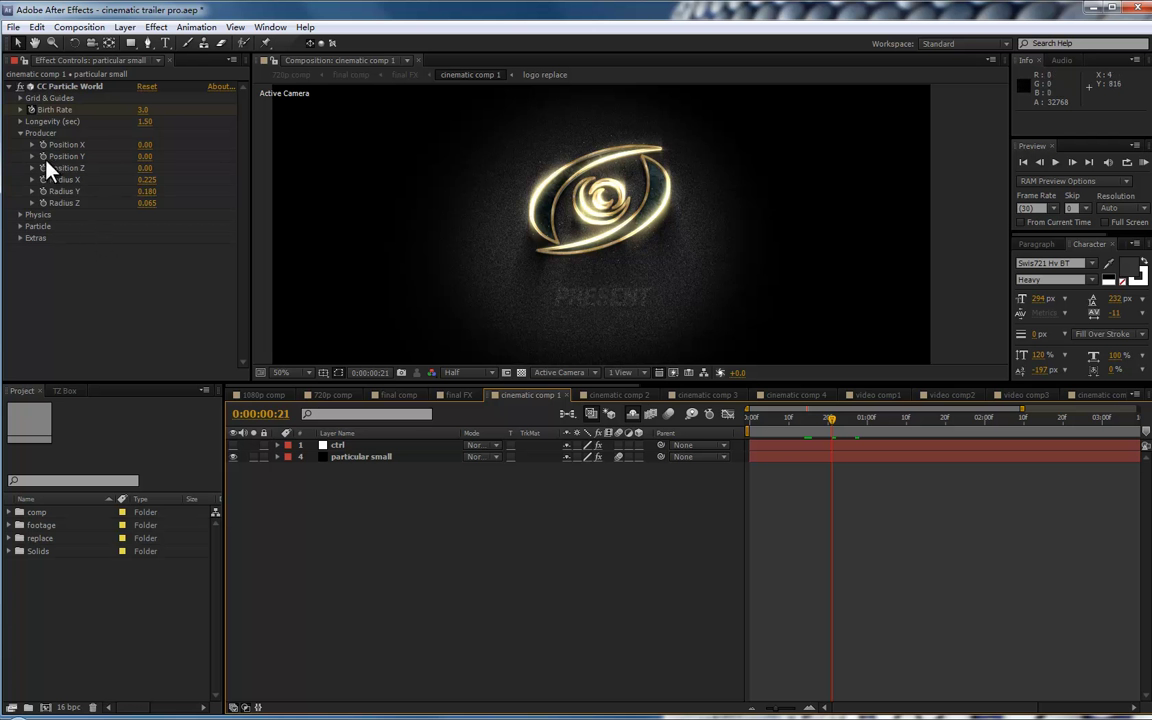
pyautogui.click(20, 133)
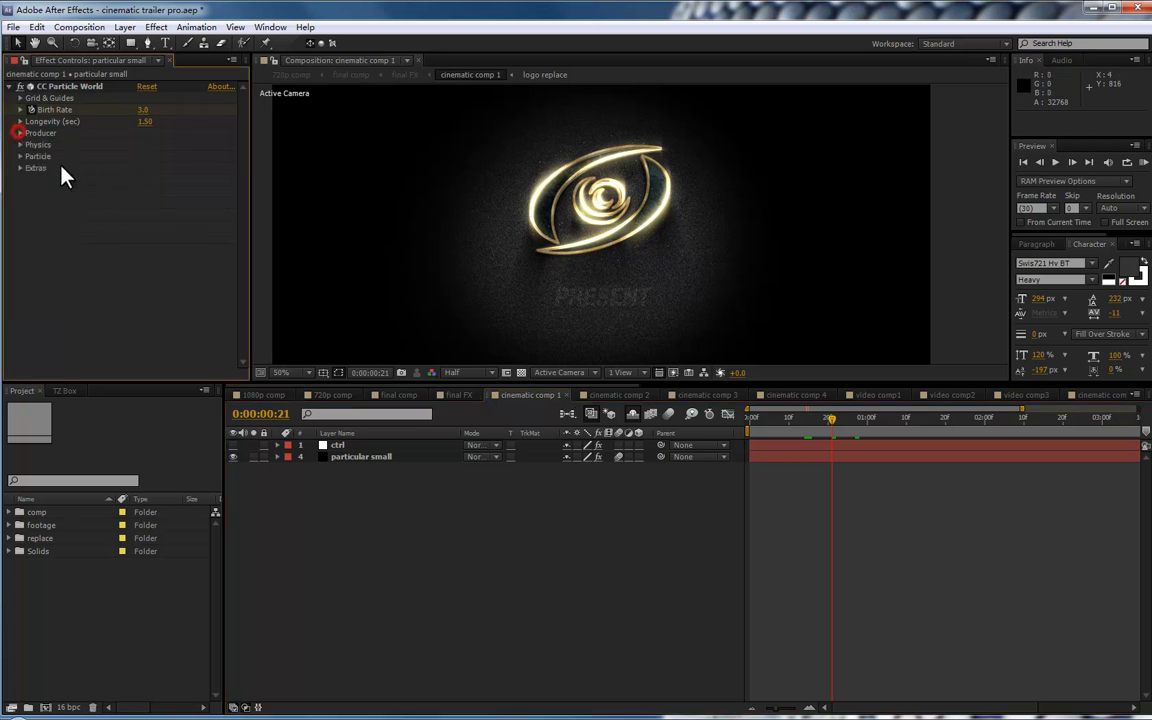
pyautogui.click(403, 458)
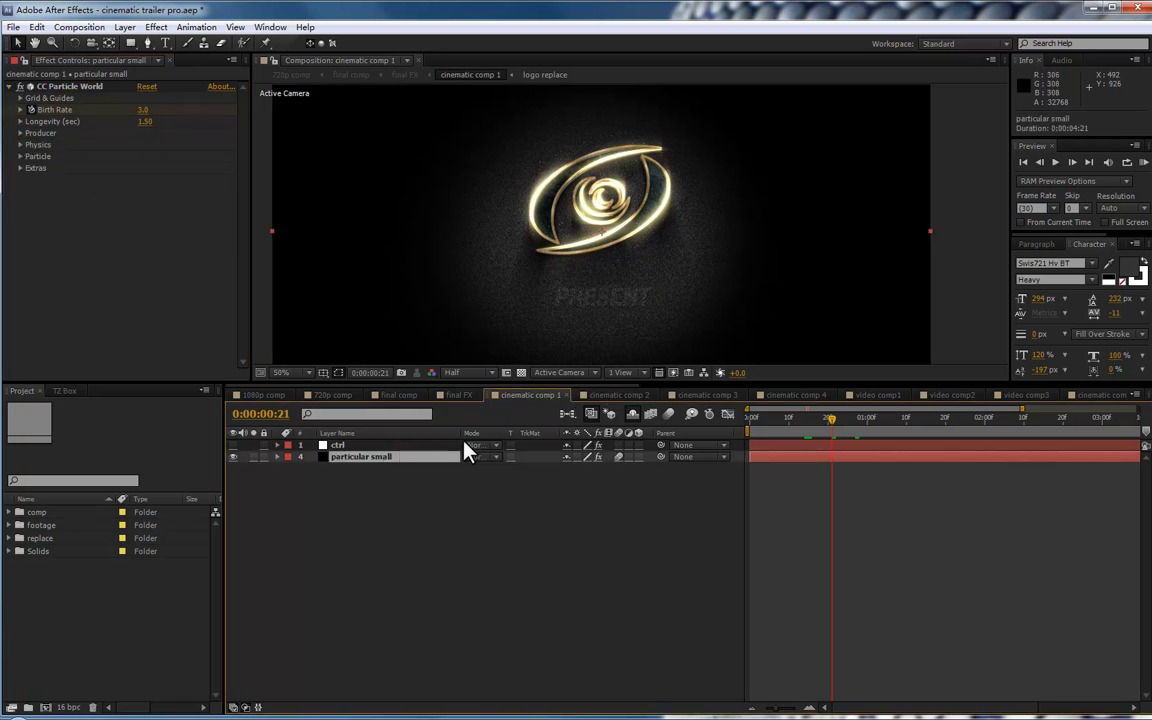
# - Inspect cinematic comp 3's particular small emitter: Radius X 0.445, Y 0.130, Z 0.065
pyautogui.click(612, 395)
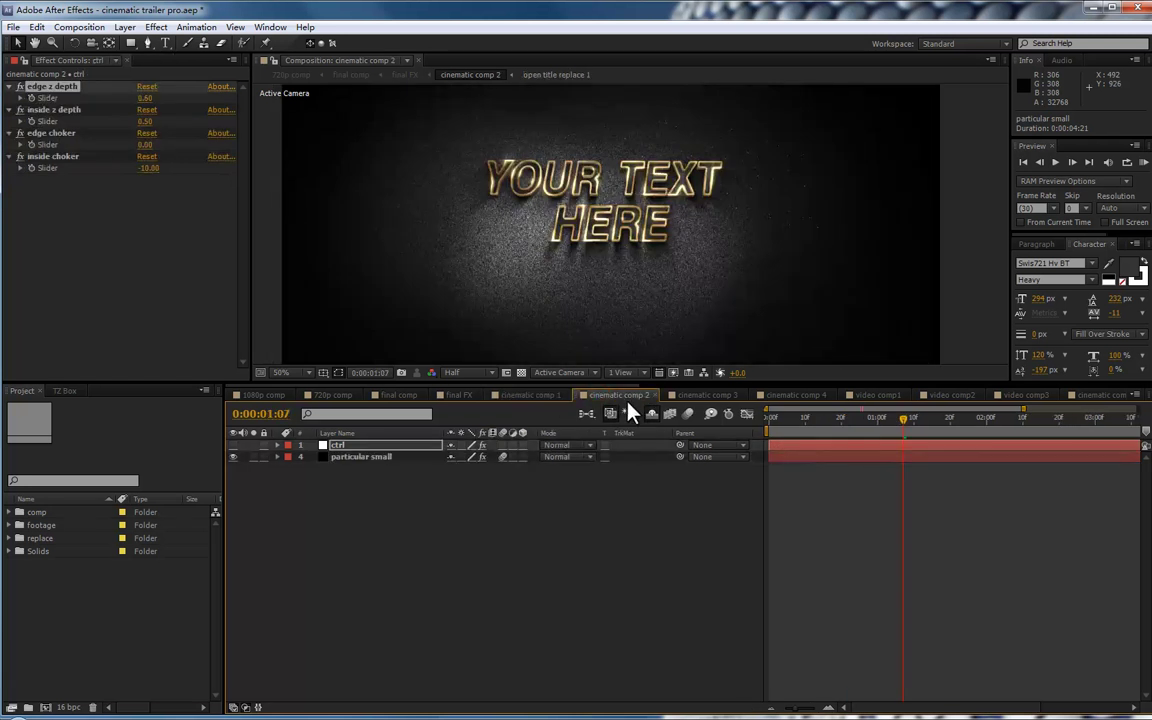
pyautogui.click(368, 457)
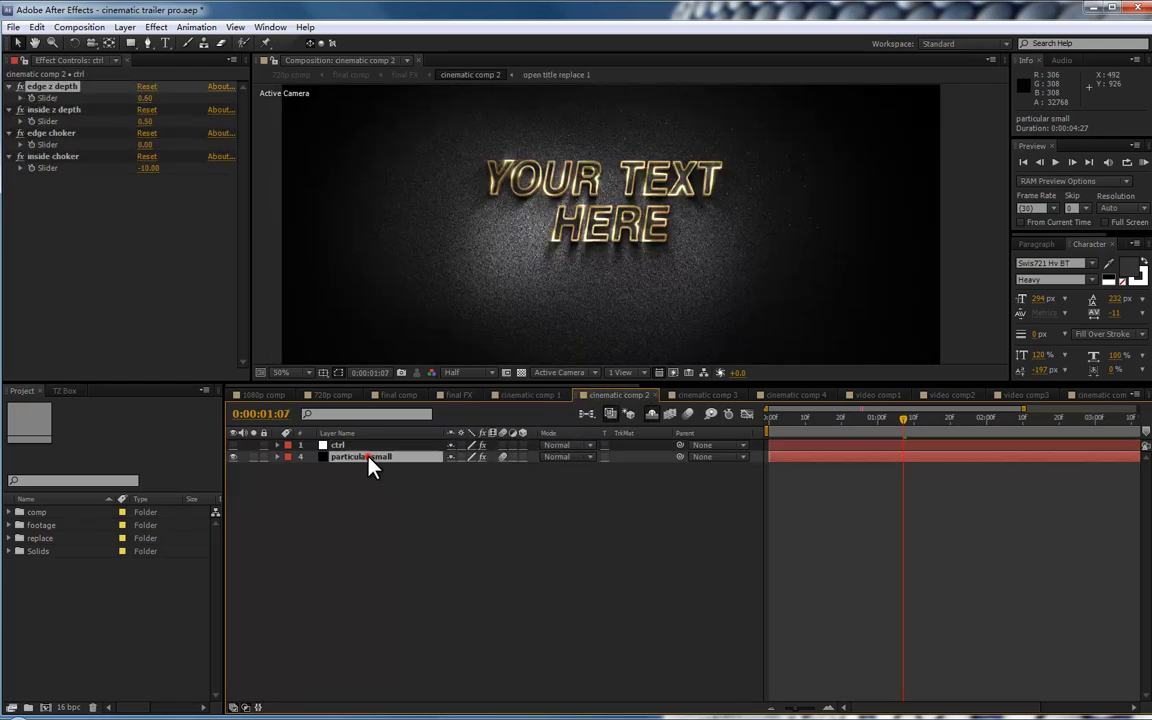
pyautogui.click(703, 396)
pyautogui.click(632, 396)
pyautogui.click(690, 396)
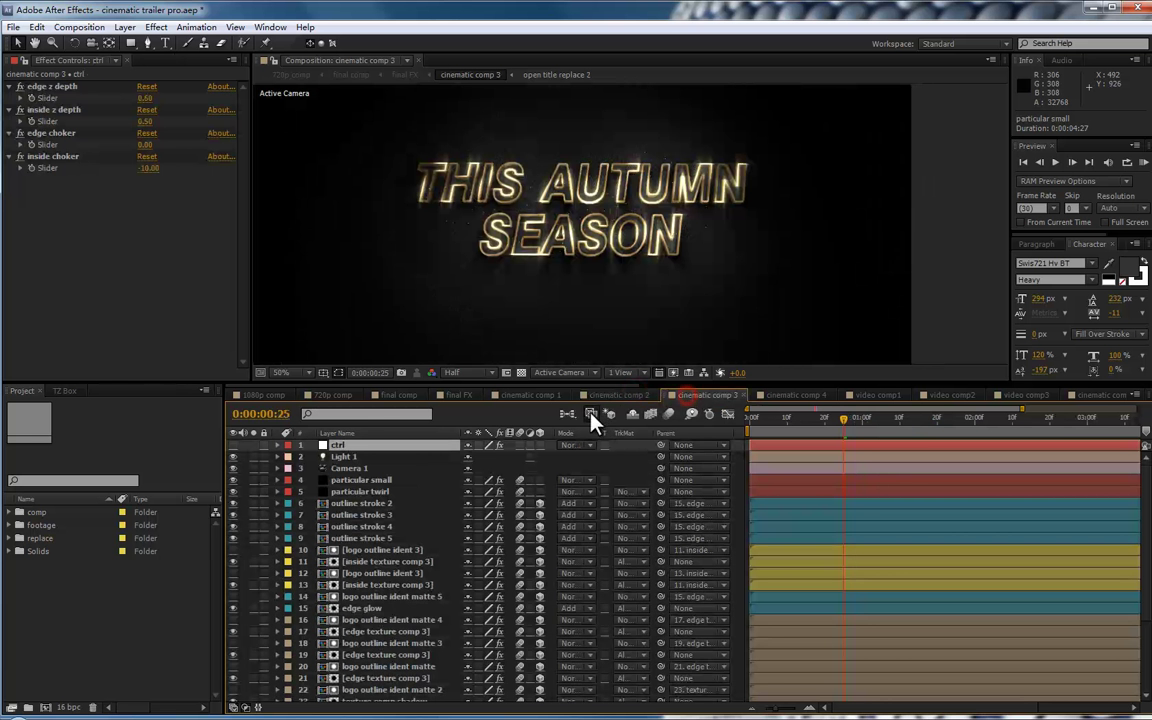
pyautogui.click(420, 480)
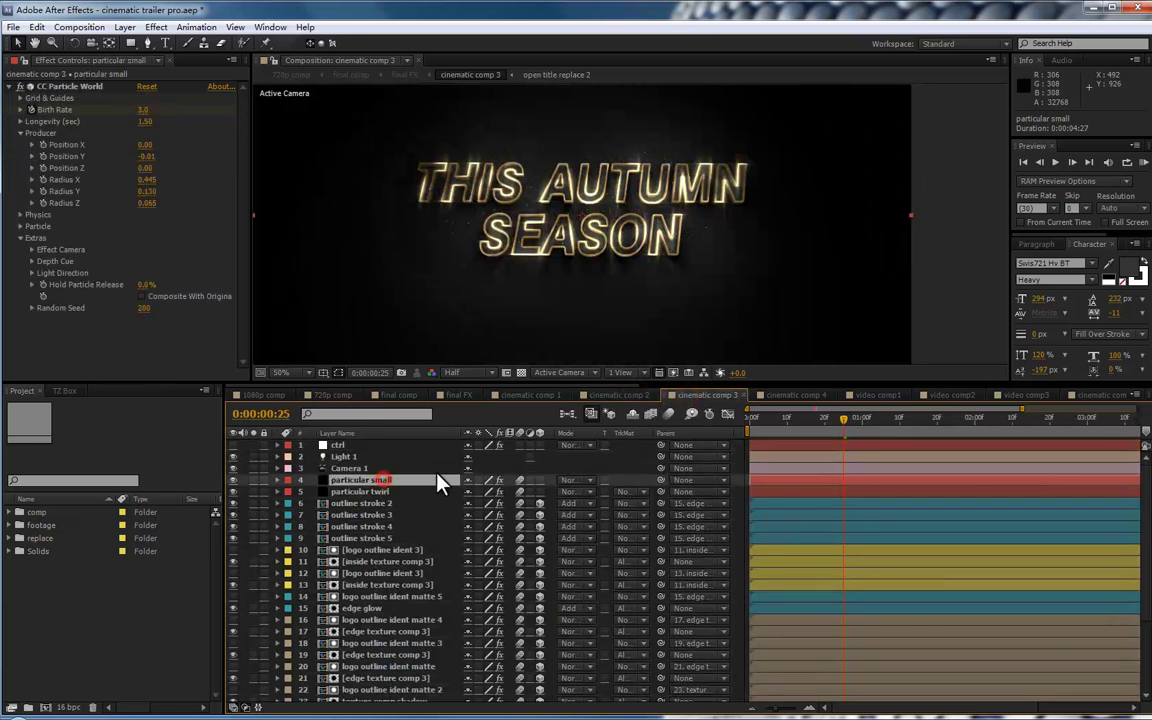
pyautogui.click(634, 416)
pyautogui.click(36, 135)
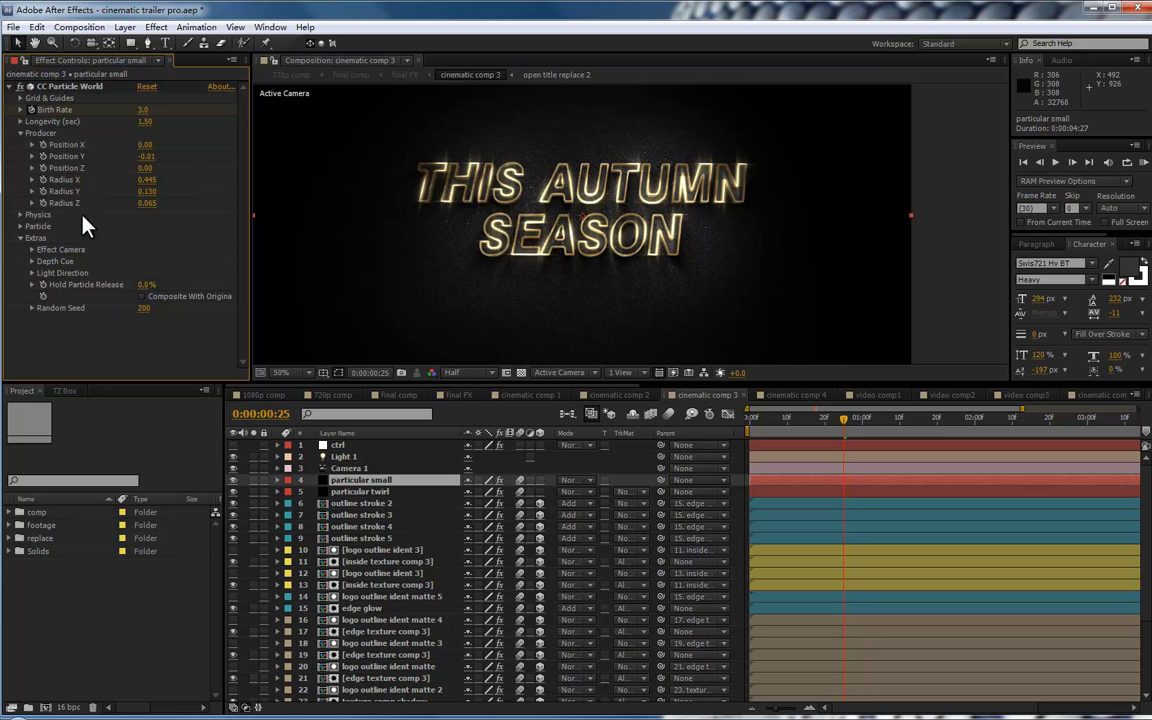
pyautogui.click(738, 535)
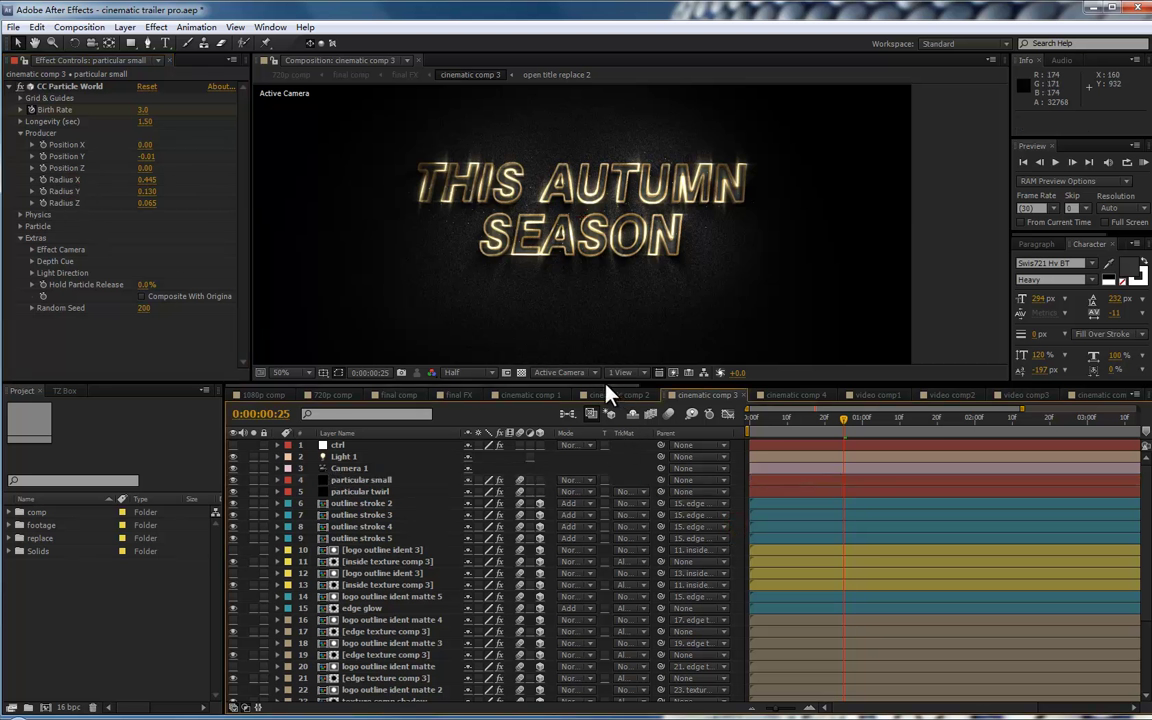
# - Switch to the final FX comp and move the playhead to 0:00:15:01
pyautogui.click(455, 395)
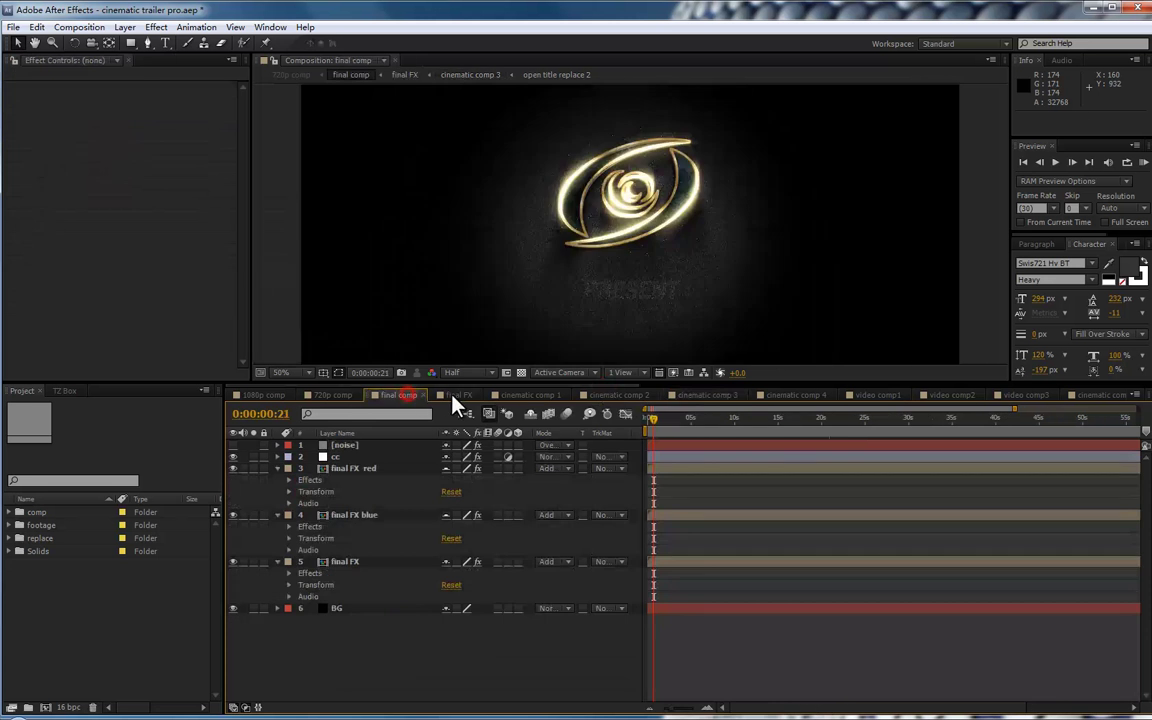
pyautogui.click(857, 430)
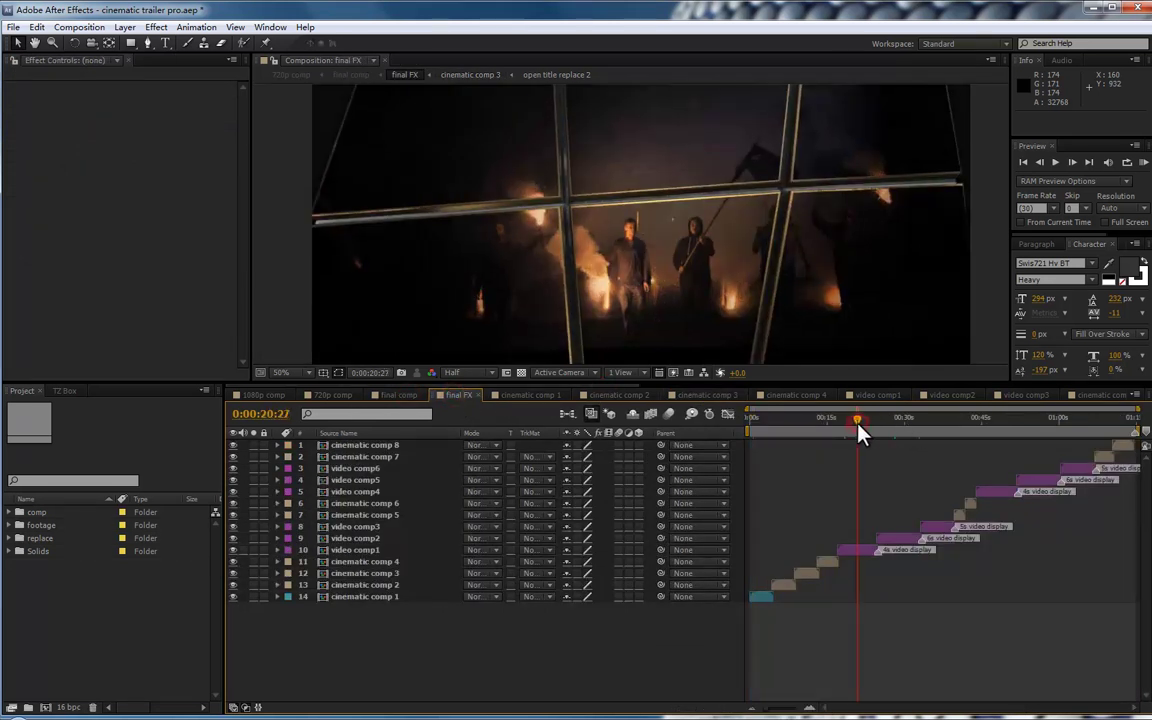
pyautogui.click(828, 429)
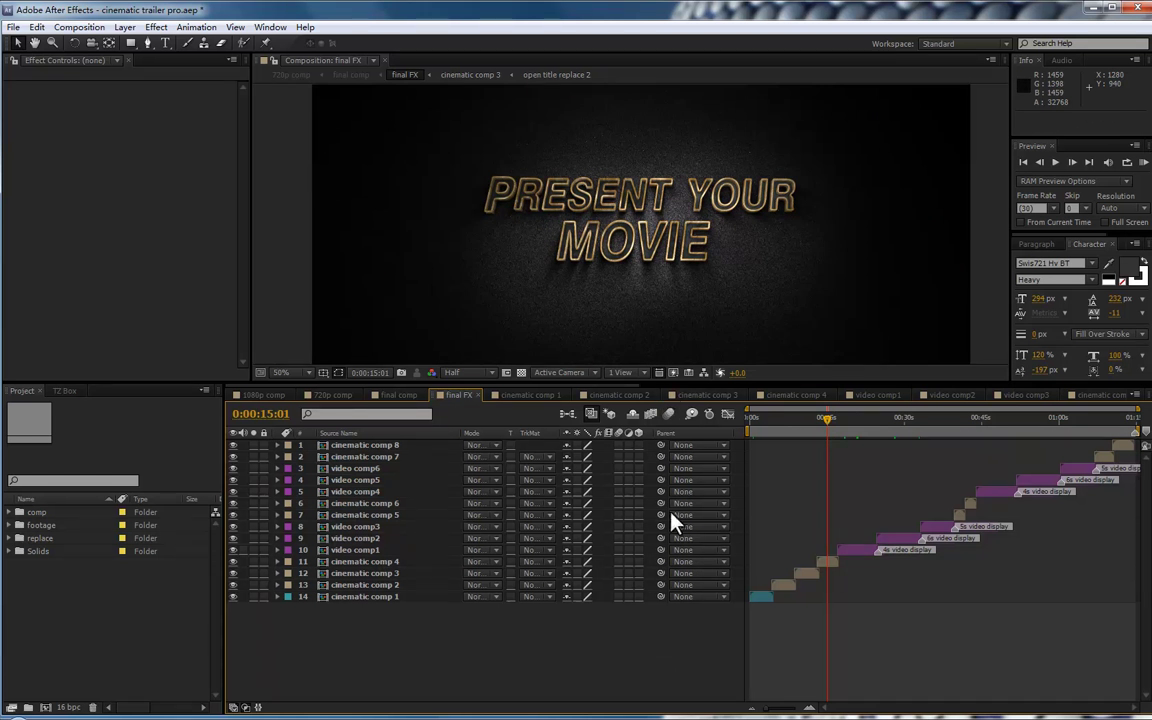
pyautogui.click(607, 660)
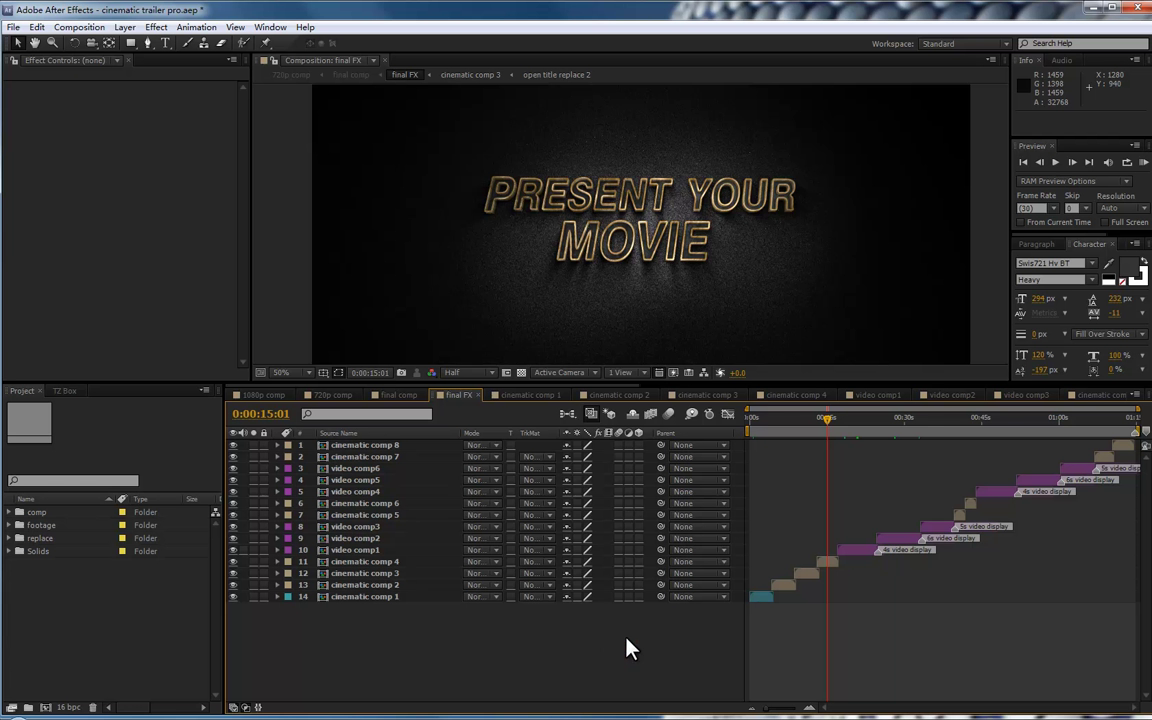